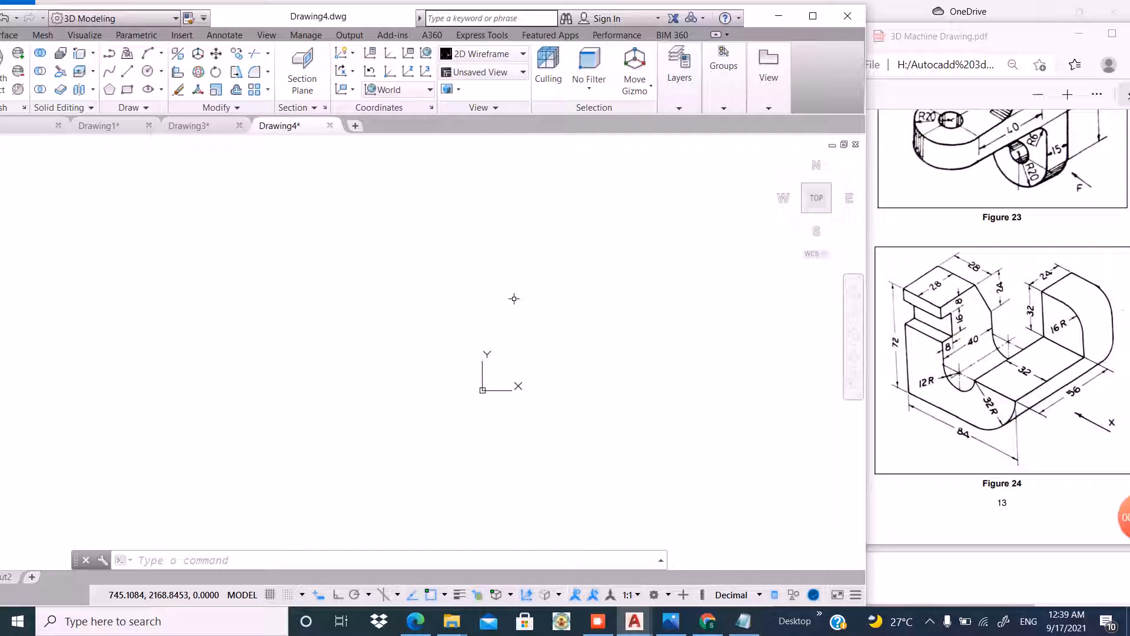
Set the drawing limits with lower left corner 0,0 and upper right corner 150,150.
type("t")
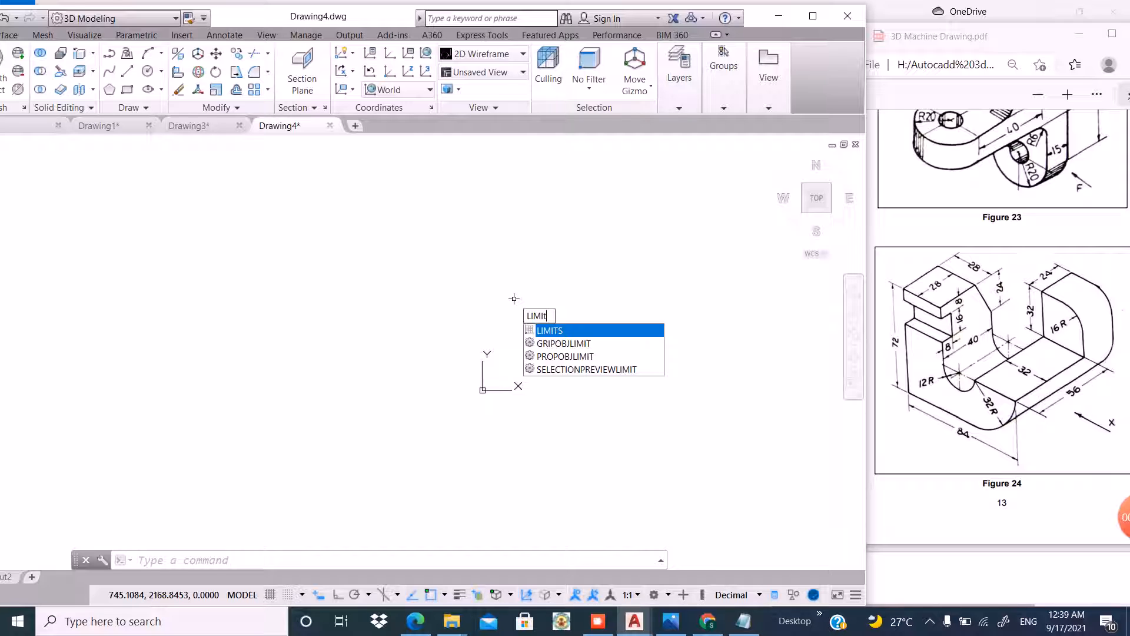
key("Return")
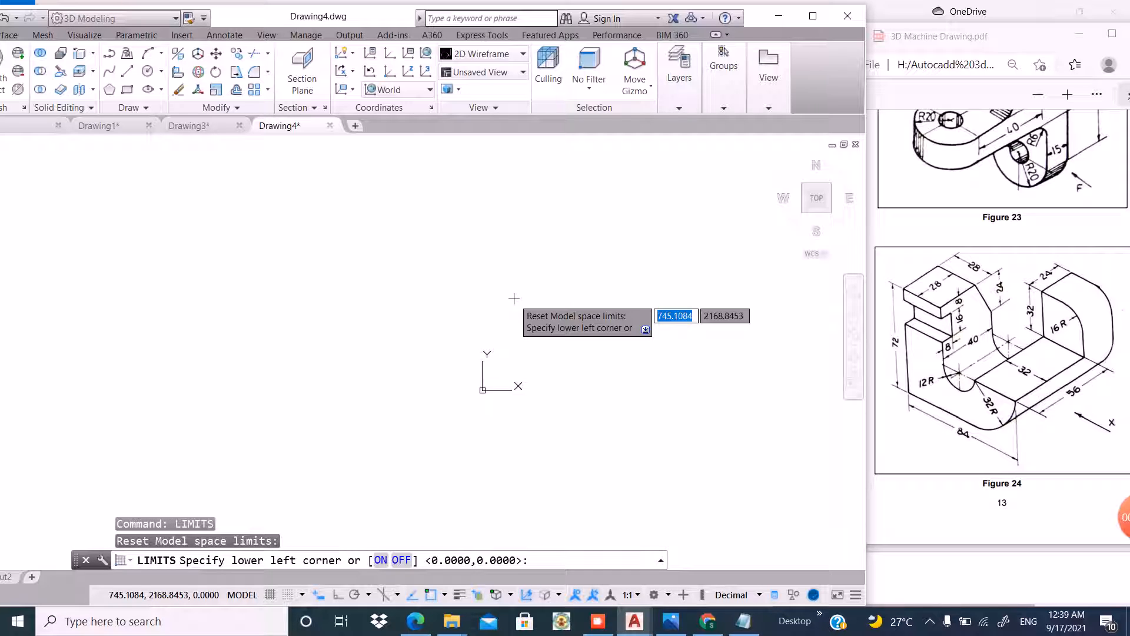
type("0,0")
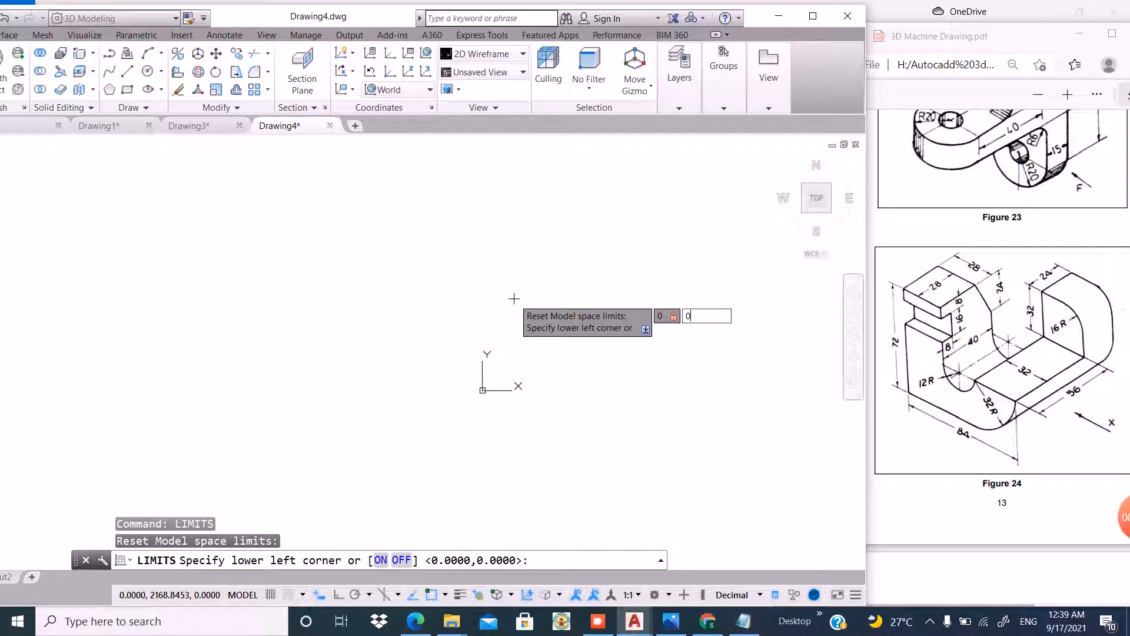
key("Return")
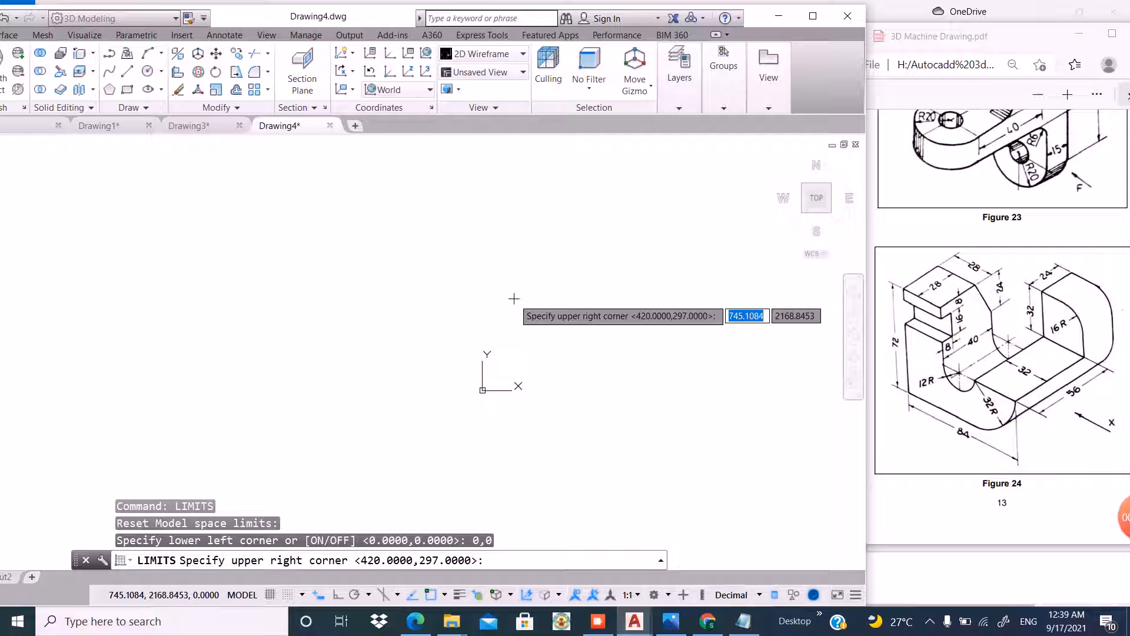
type("150,1")
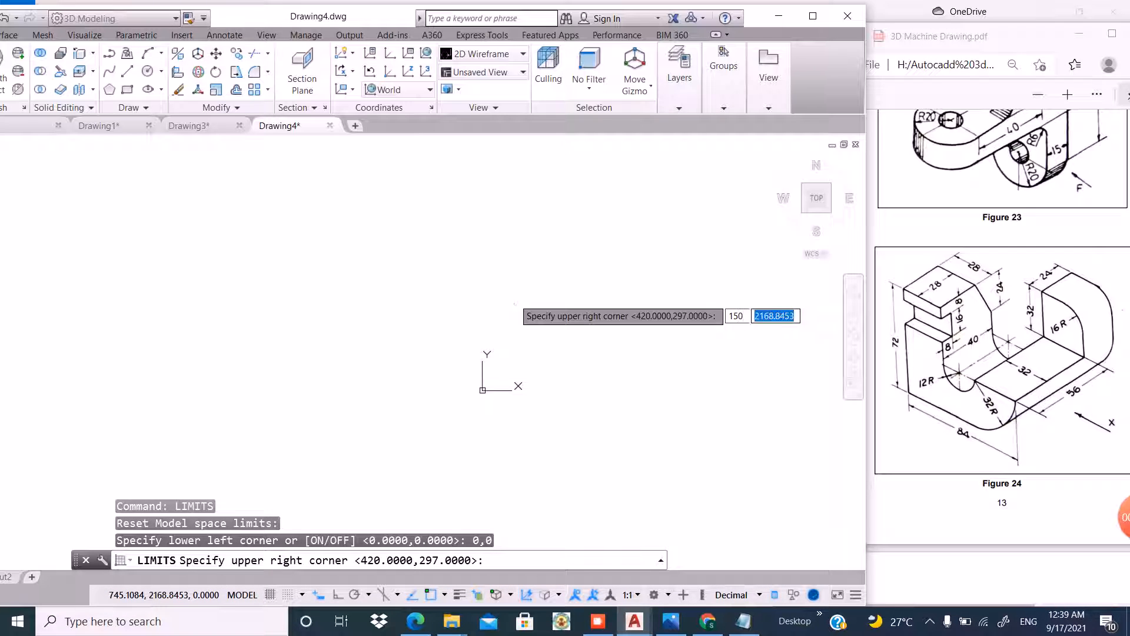
key("Return")
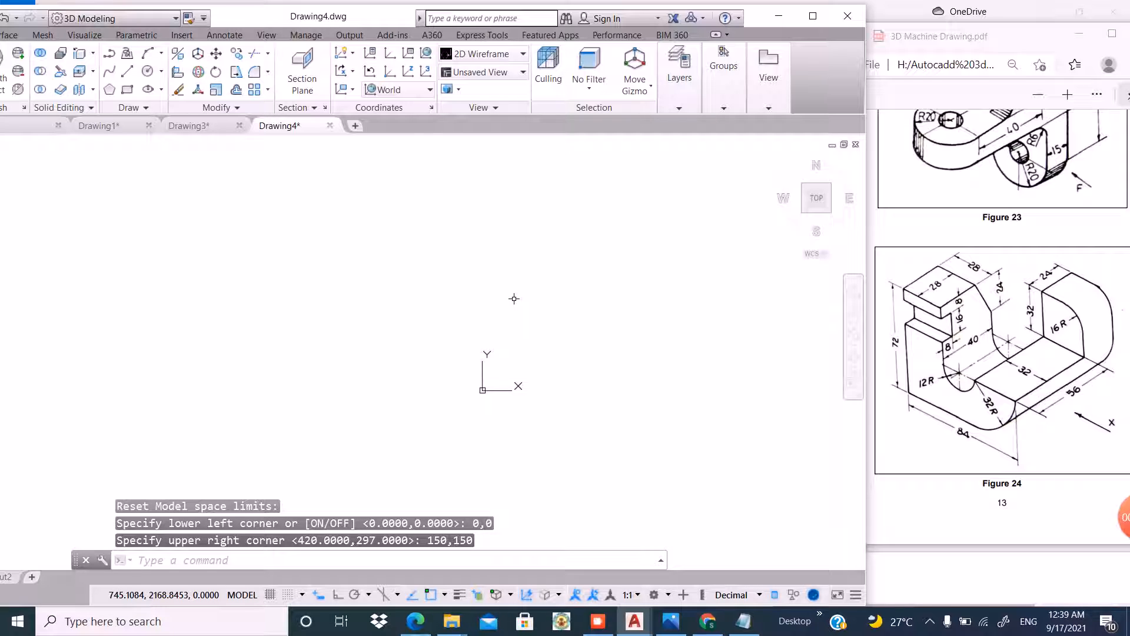
Zoom to extents and set the viewport to the Front view.
type("z")
key("Return")
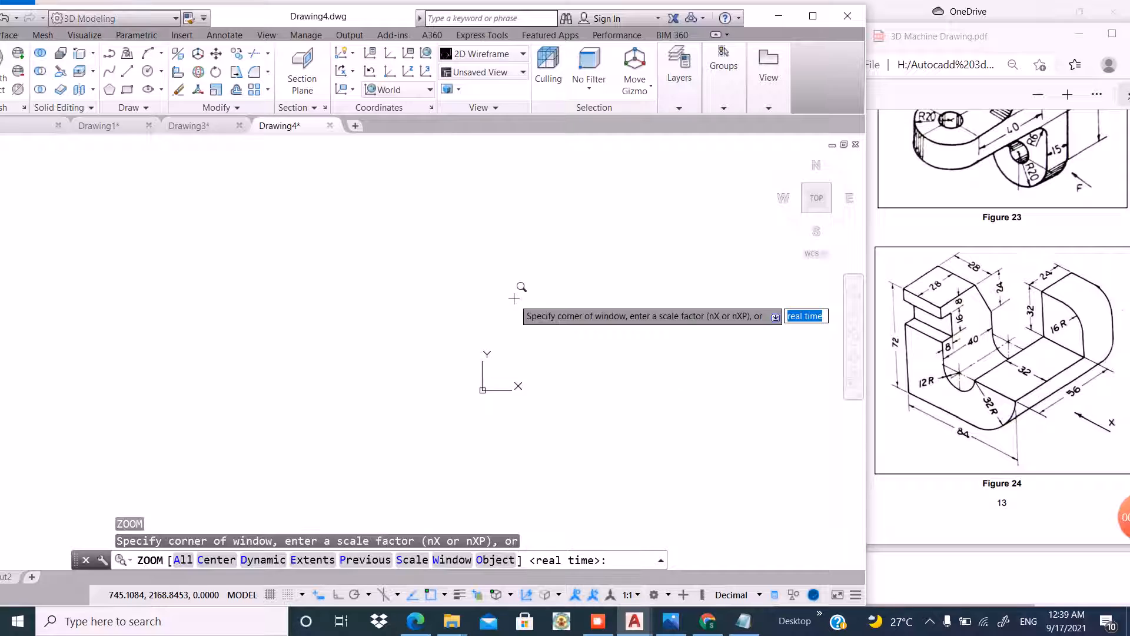
type("e")
key("Return")
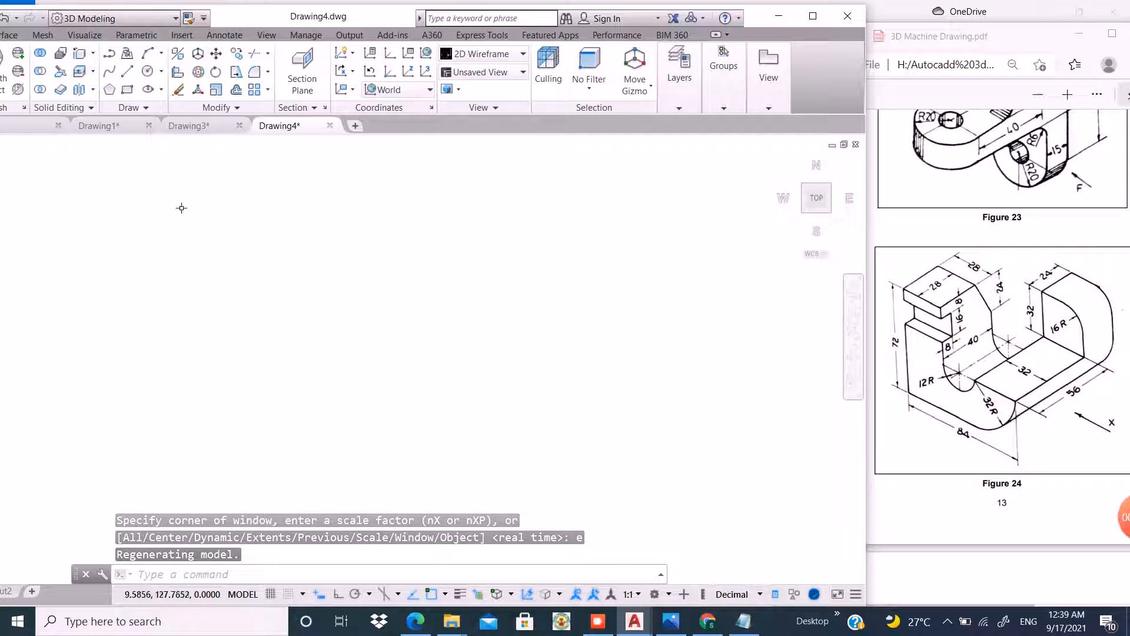
left_click_drag(371, 16, 492, 12)
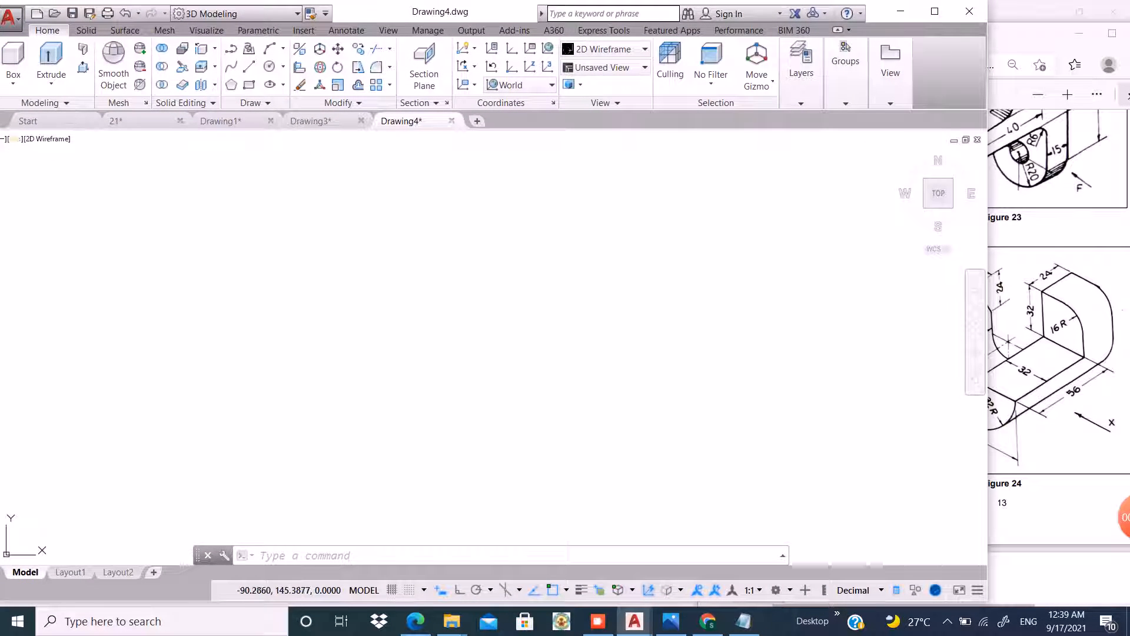
left_click(14, 139)
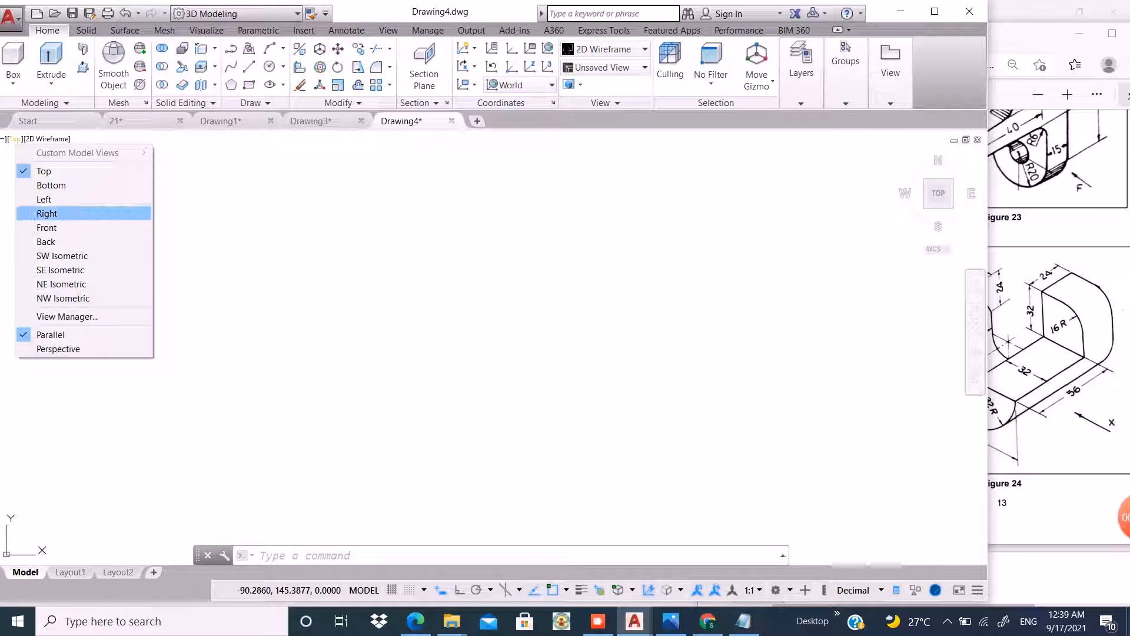
left_click(47, 228)
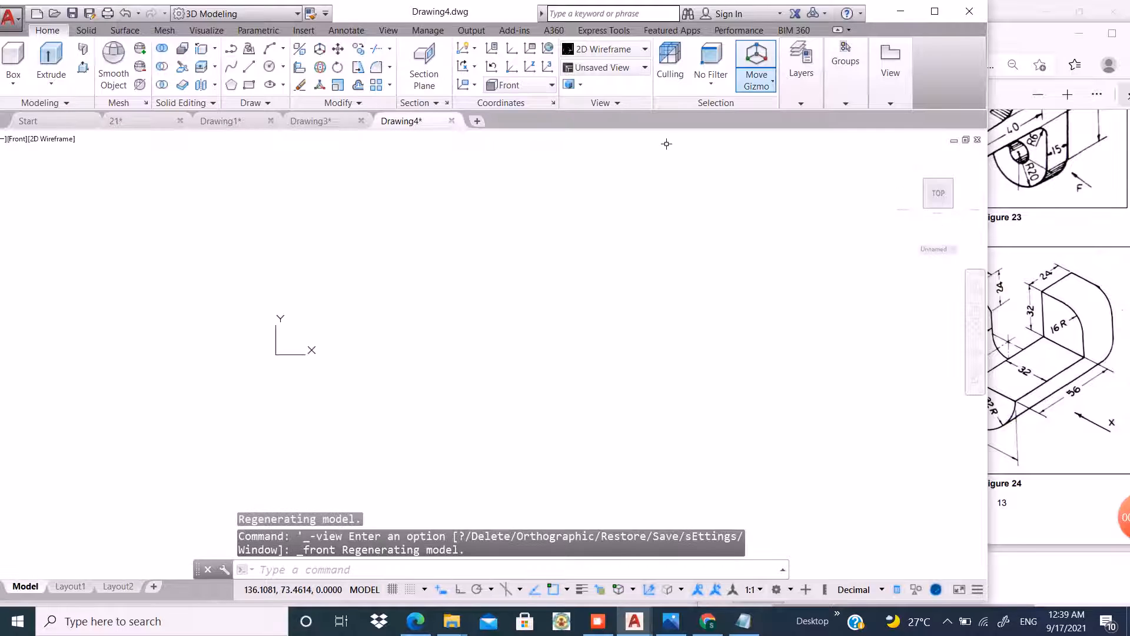
Bring up the reference PDF and zoom out on Figure 24.
left_click(1080, 34)
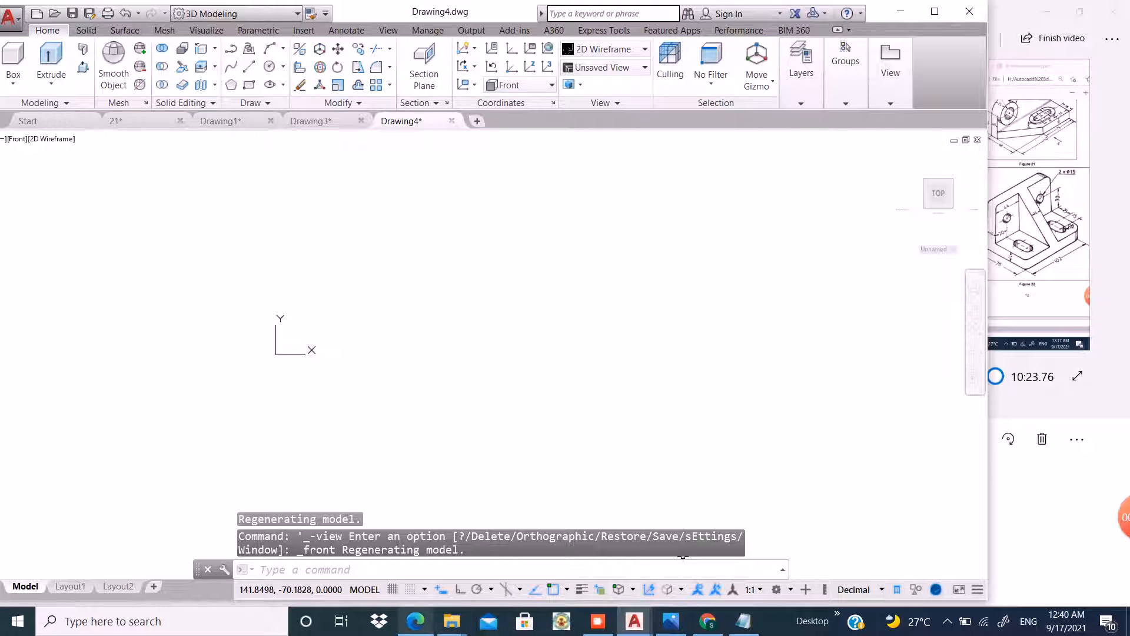
left_click(416, 621)
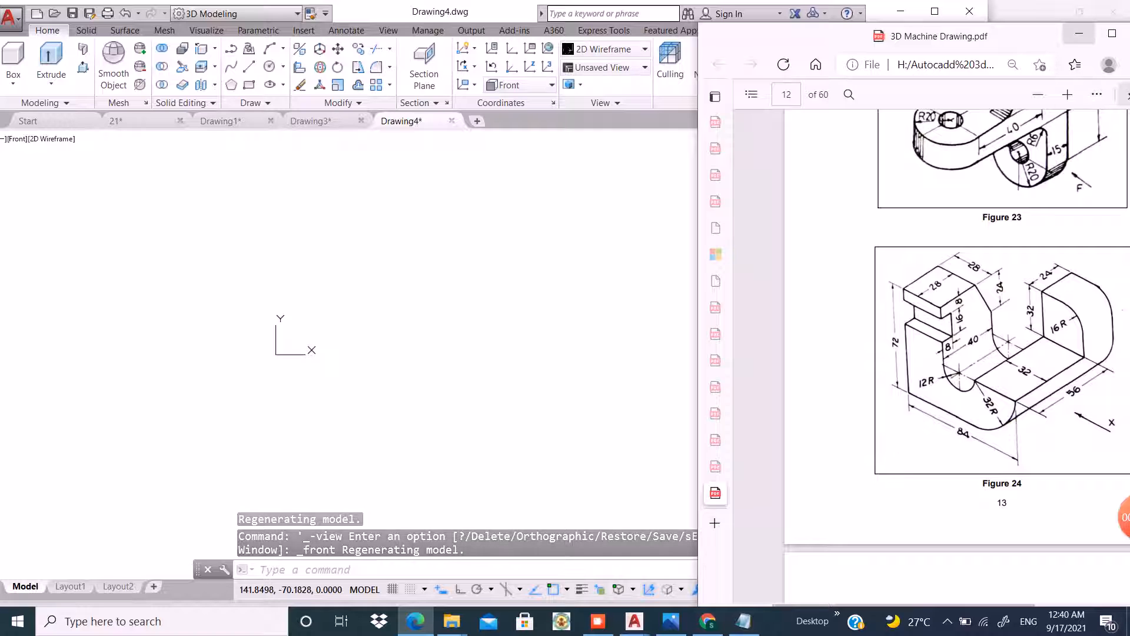
left_click(1079, 33)
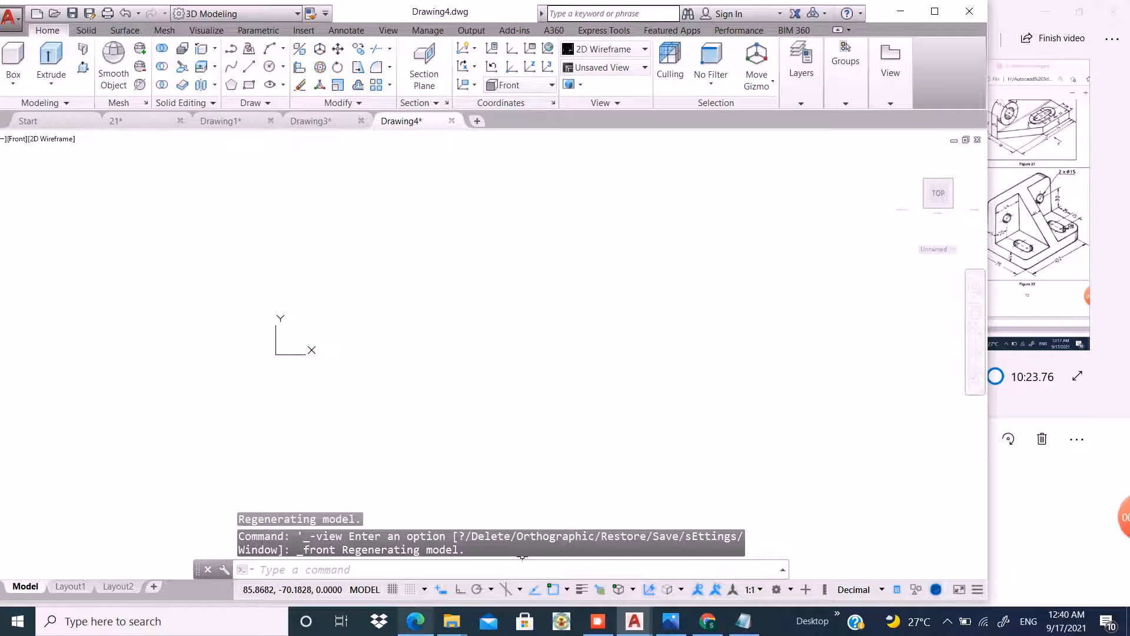
left_click(416, 621)
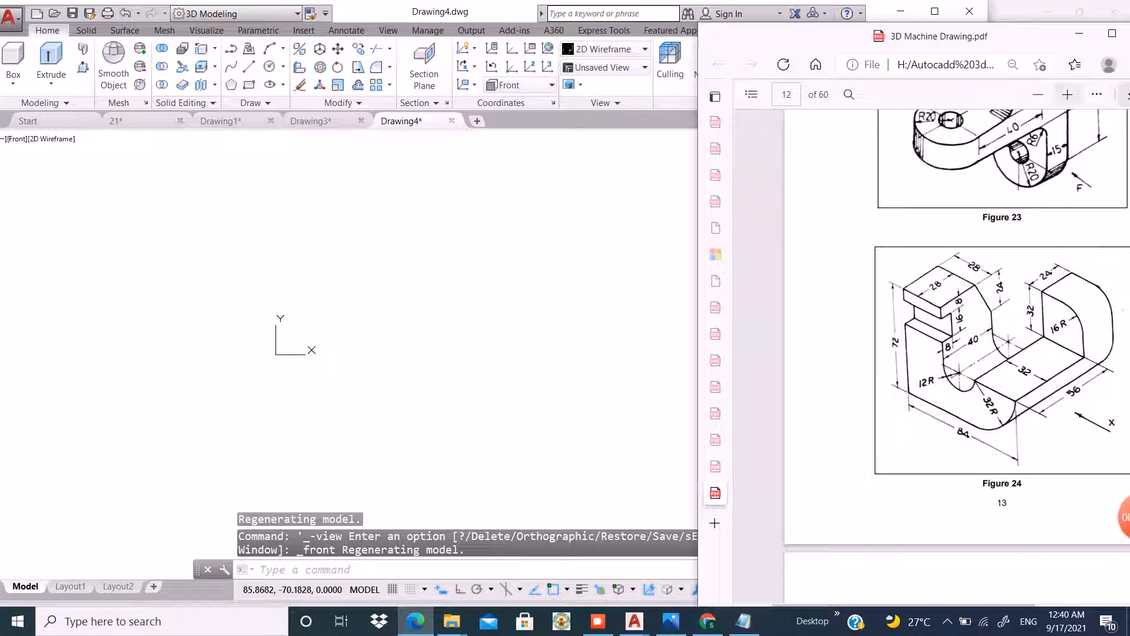
left_click(1038, 95)
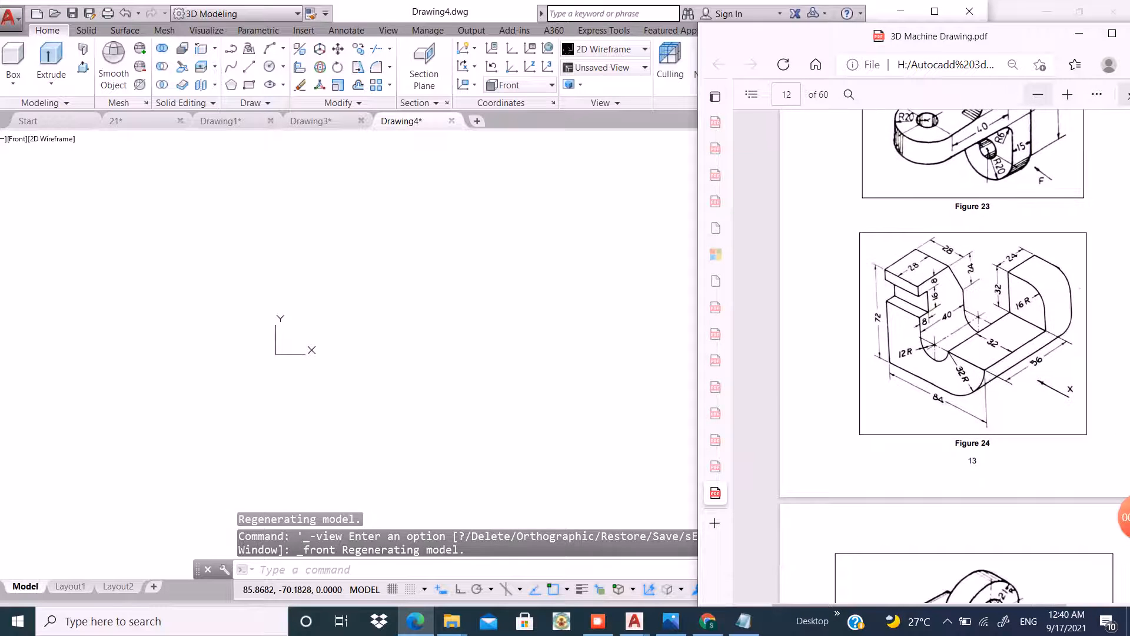
left_click(1038, 94)
Resize the PDF and drawing windows so they sit side by side.
left_click_drag(1019, 36, 1120, 27)
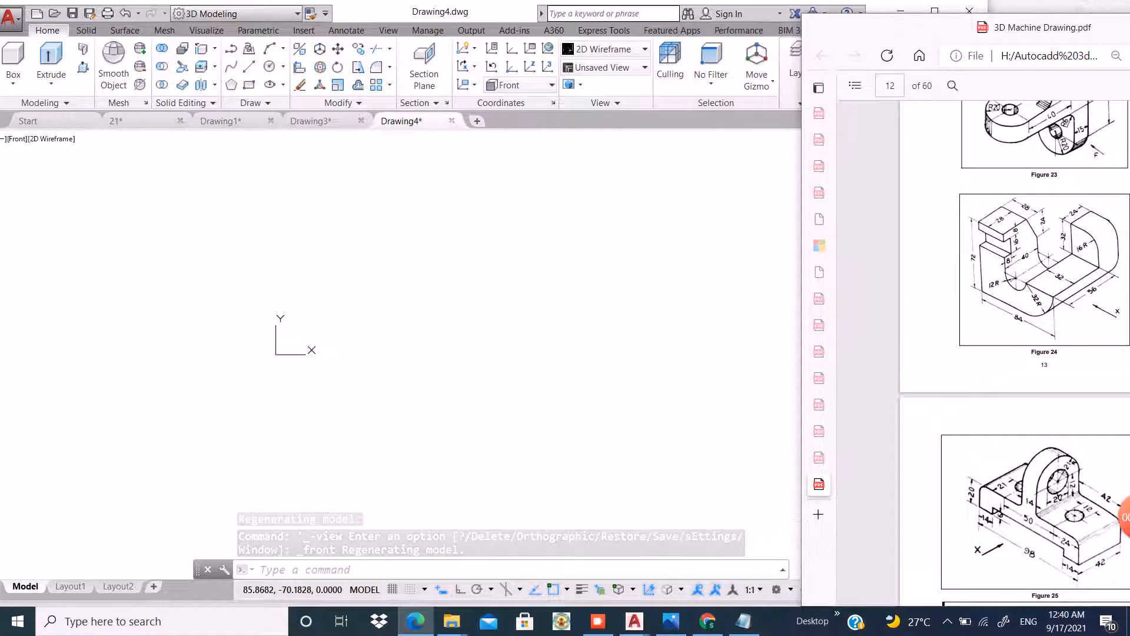
left_click(765, 246)
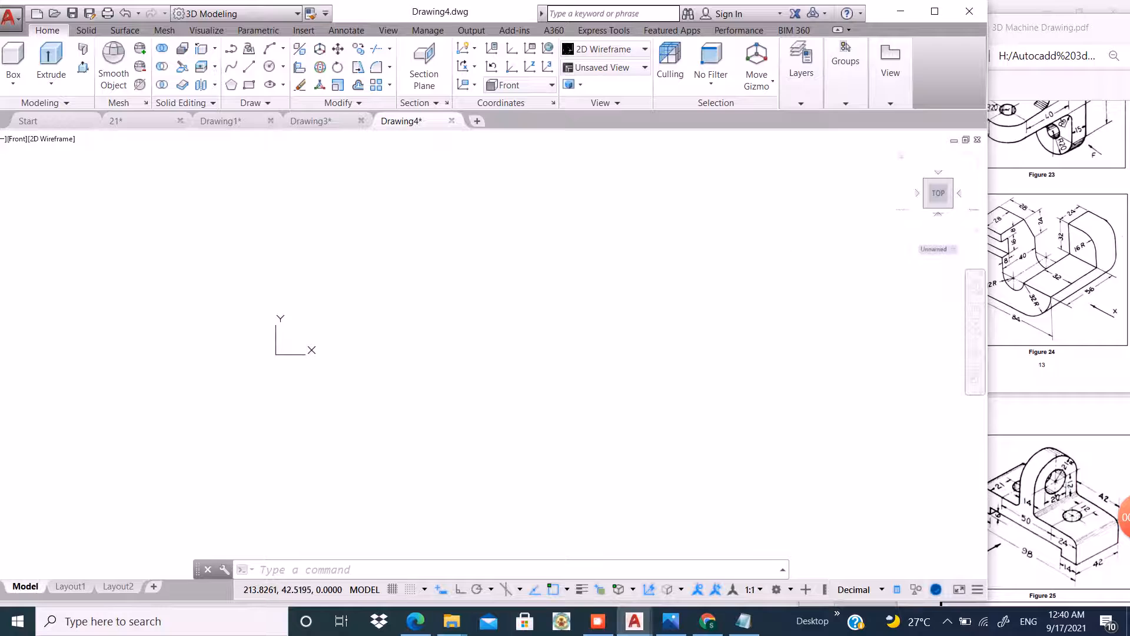
left_click_drag(1059, 27, 1071, 26)
left_click(724, 310)
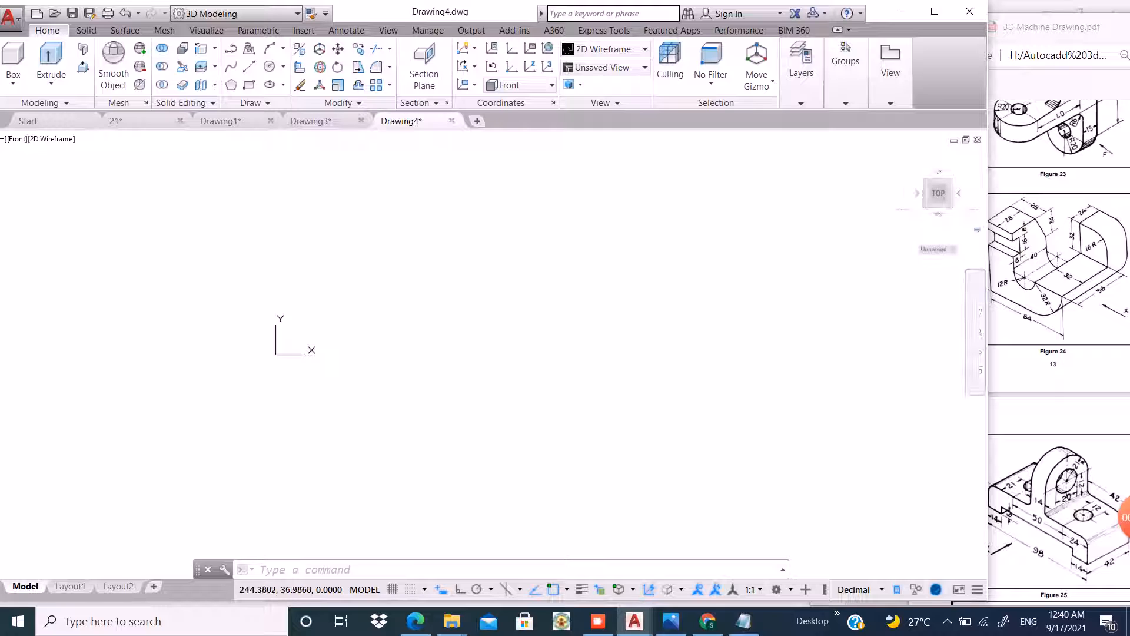
left_click_drag(985, 205, 972, 204)
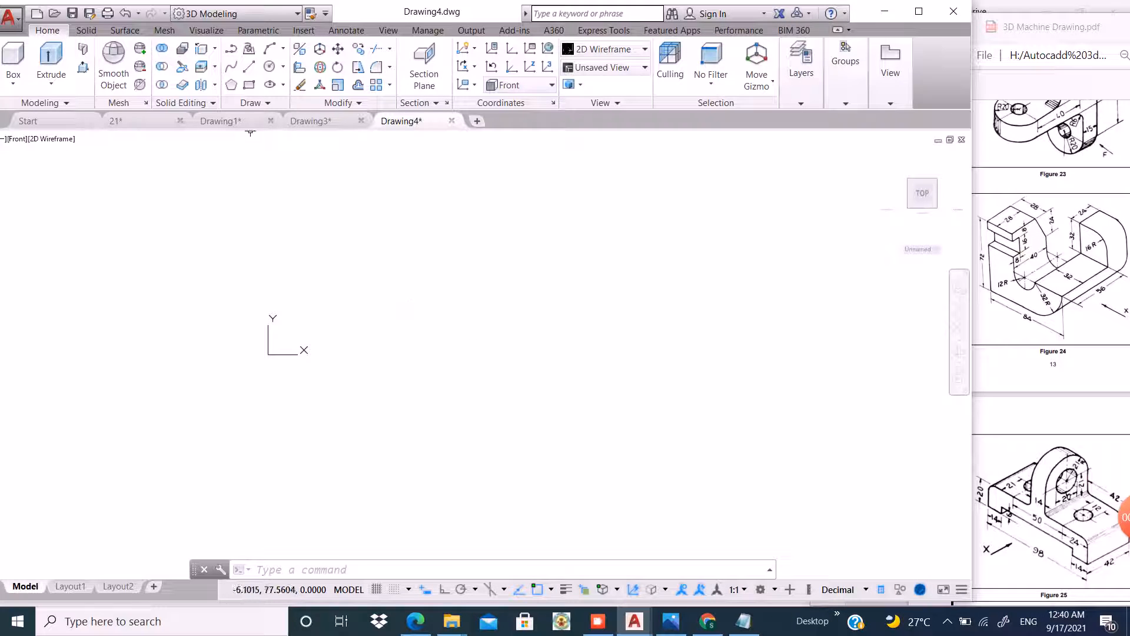
Draw the profile outline with Ortho on: a 72 line down, 84 across, then 32 and 32 up.
left_click(249, 66)
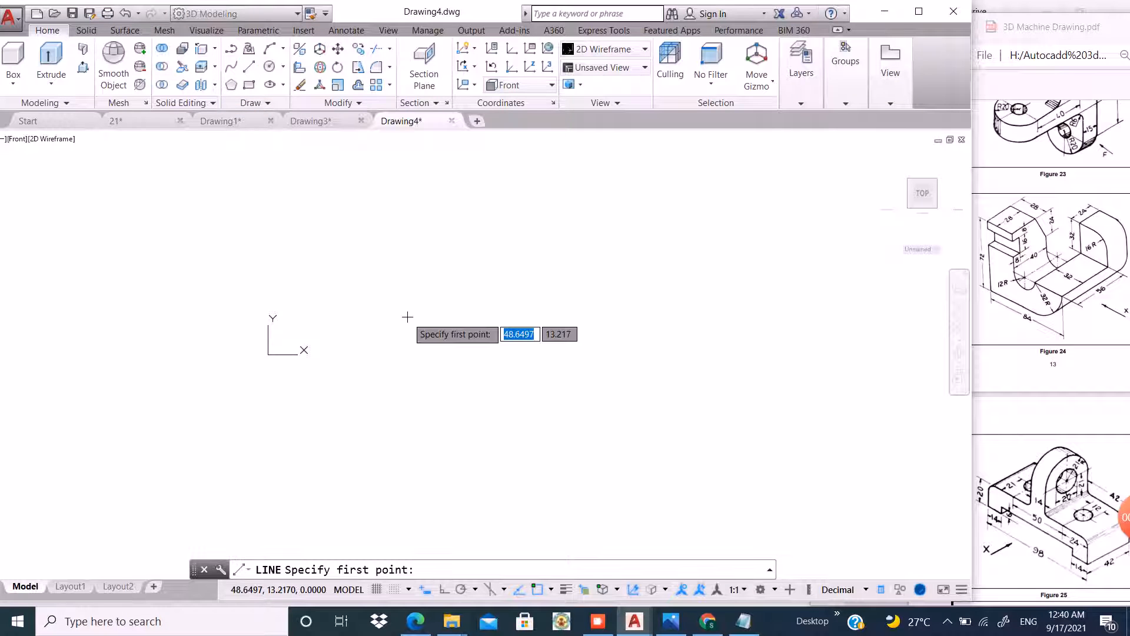
left_click(415, 216)
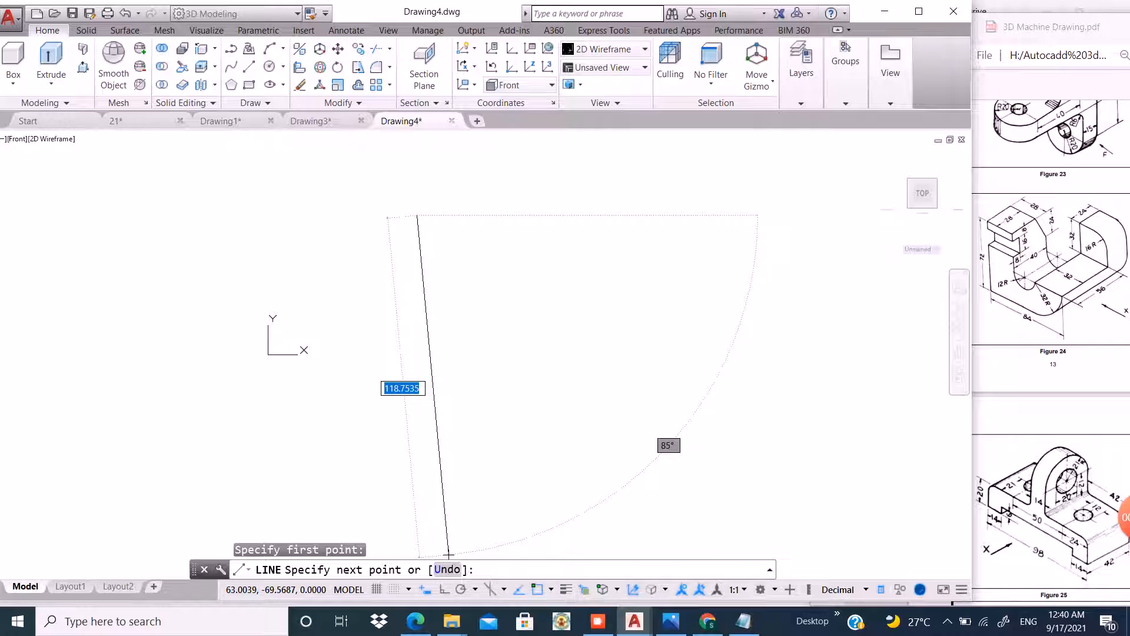
key("F8")
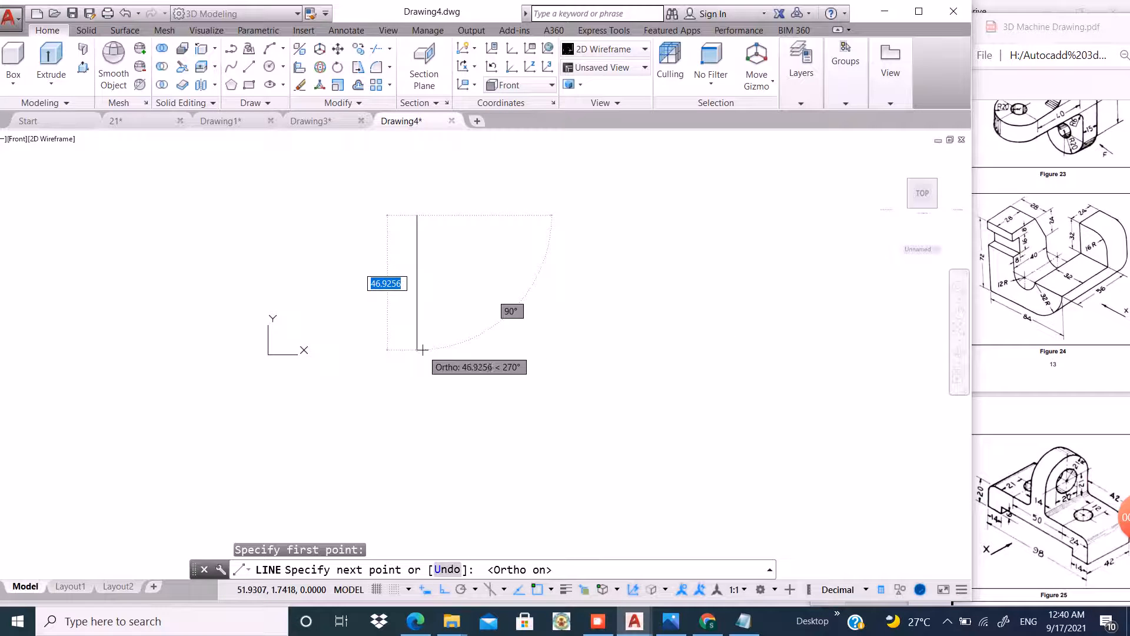
type("72")
key("Return")
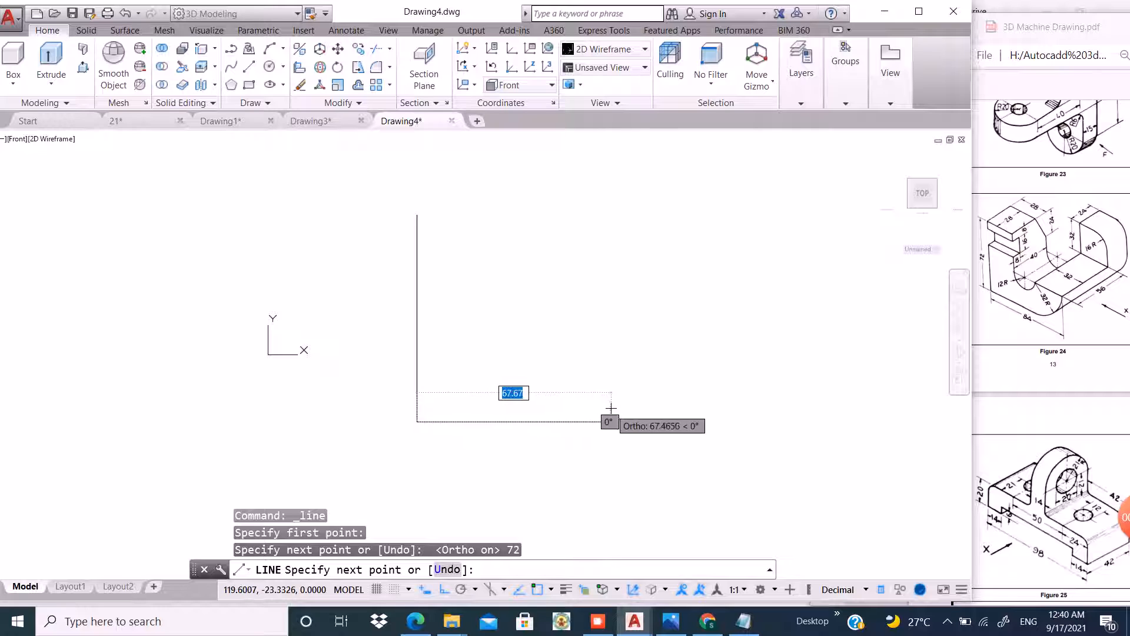
type("8")
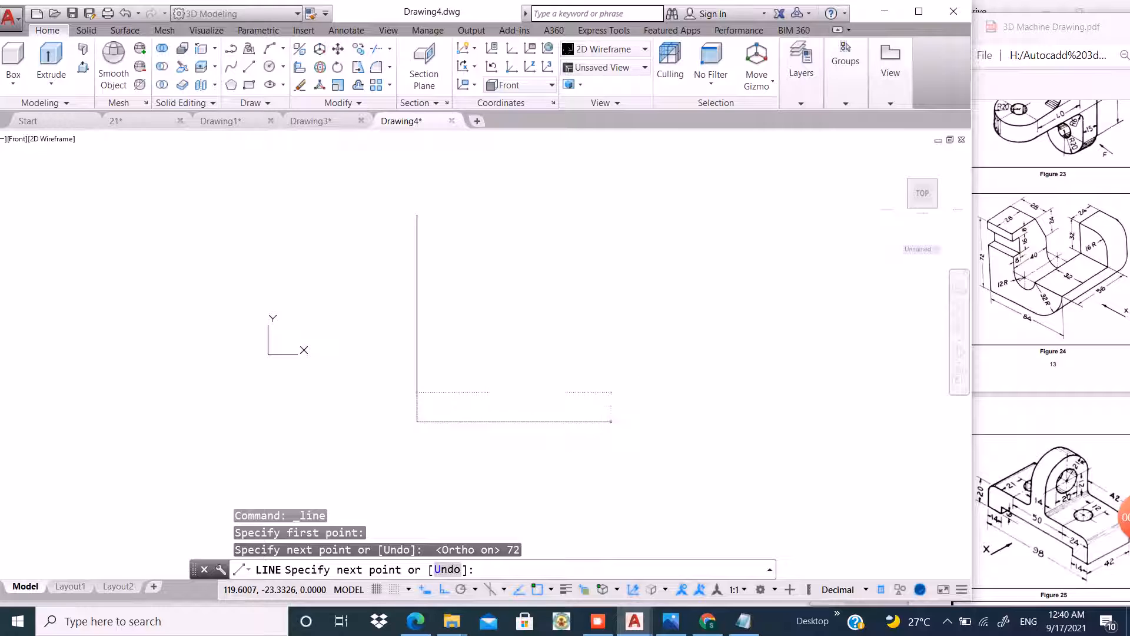
type("4")
key("Return")
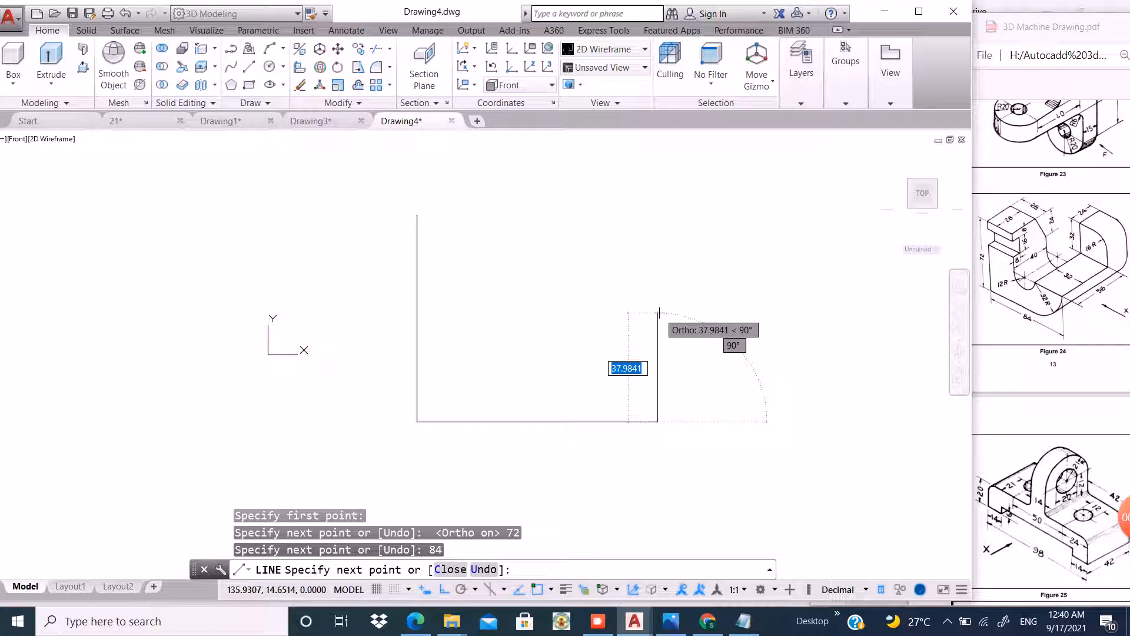
type("32")
key("Return")
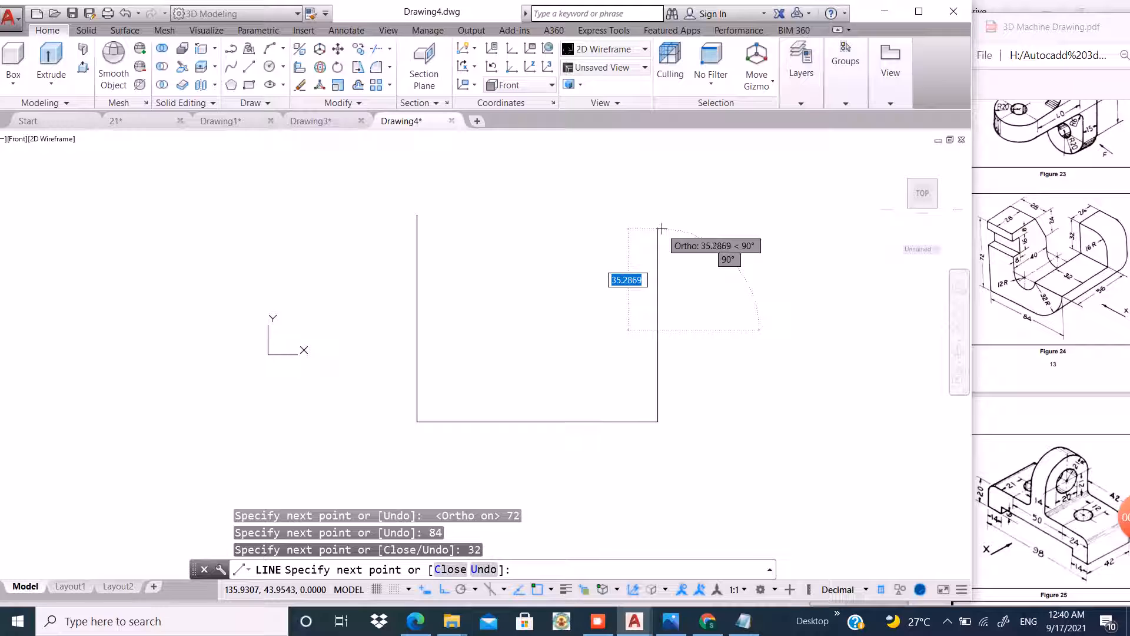
type("32")
key("Return")
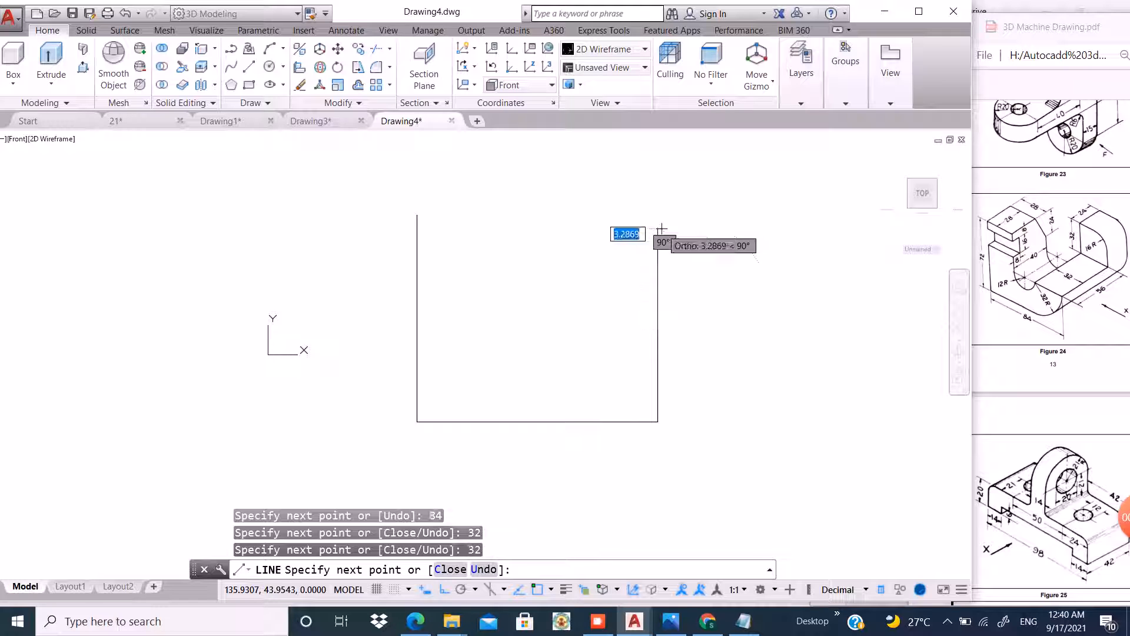
key("Return")
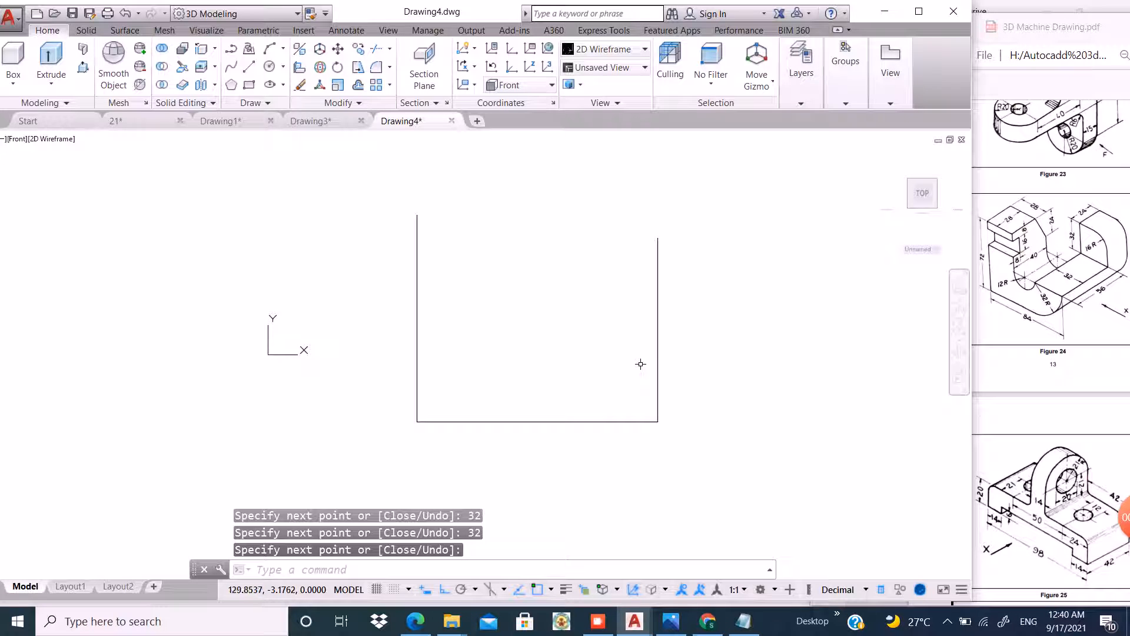
Draw a horizontal line leftward from the right edge's endpoint in segments of 32 and 12.
left_click(249, 66)
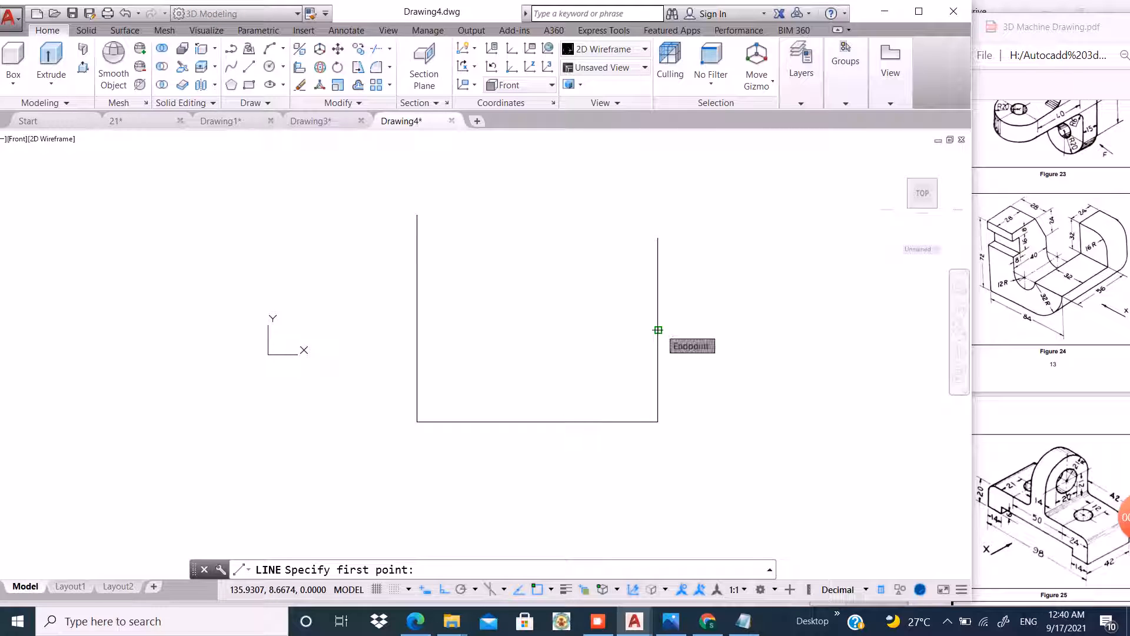
left_click(659, 329)
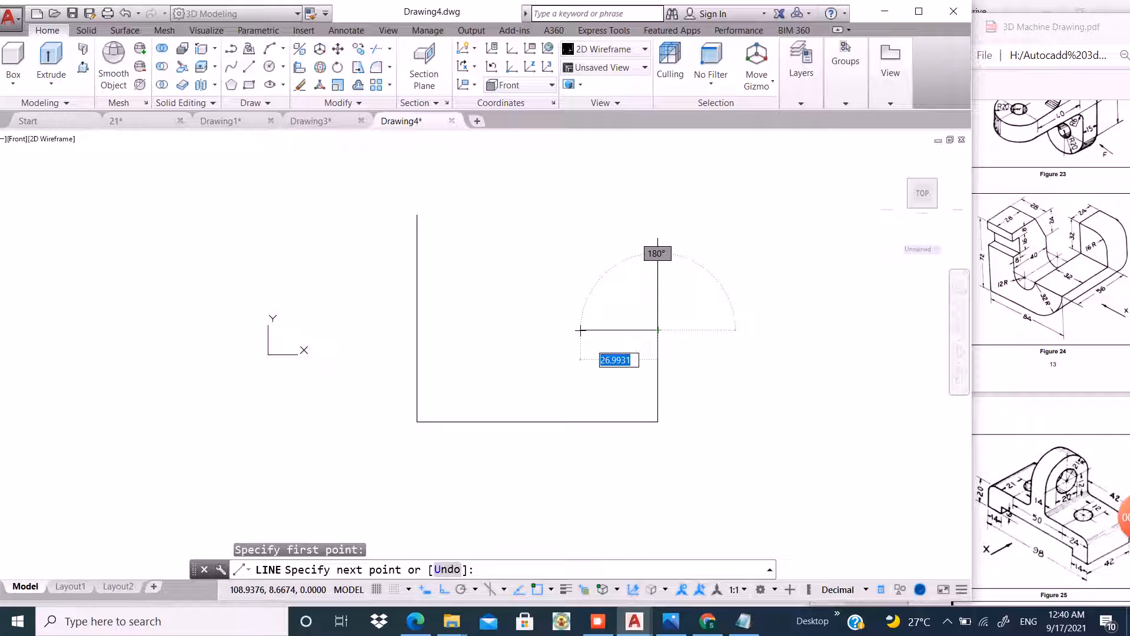
key("Return")
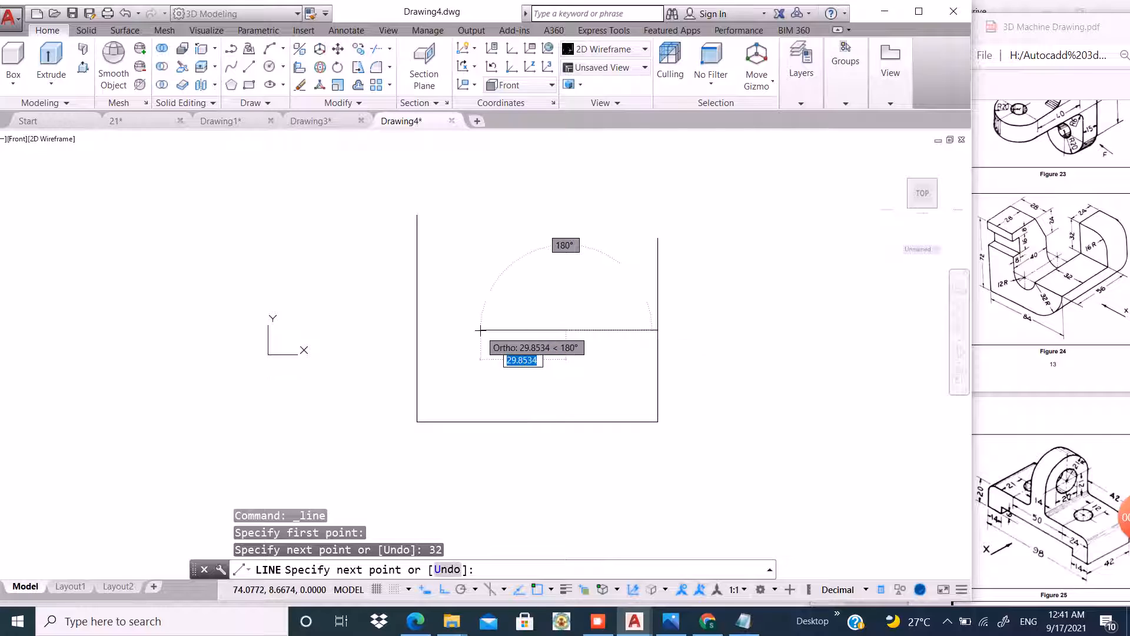
type("12")
key("Return")
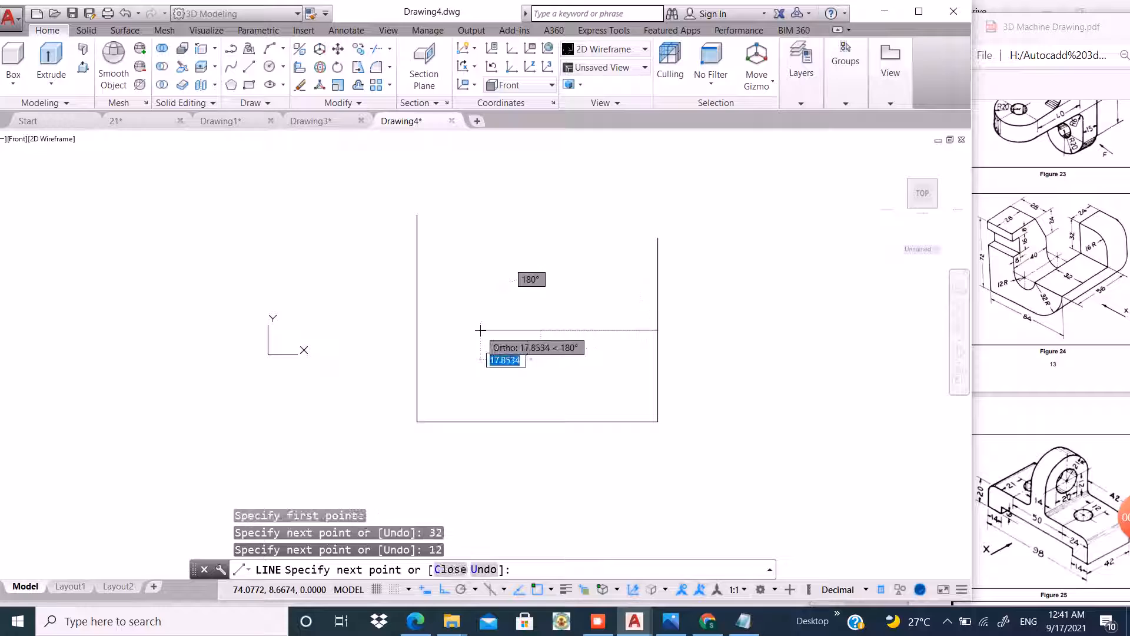
key("Return")
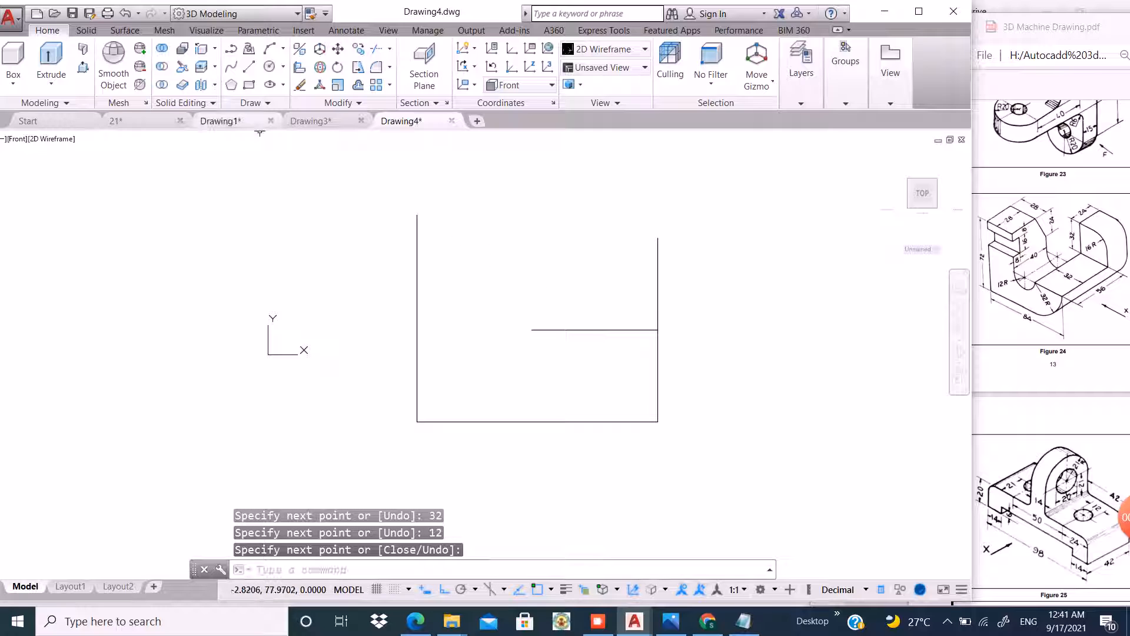
key("Return")
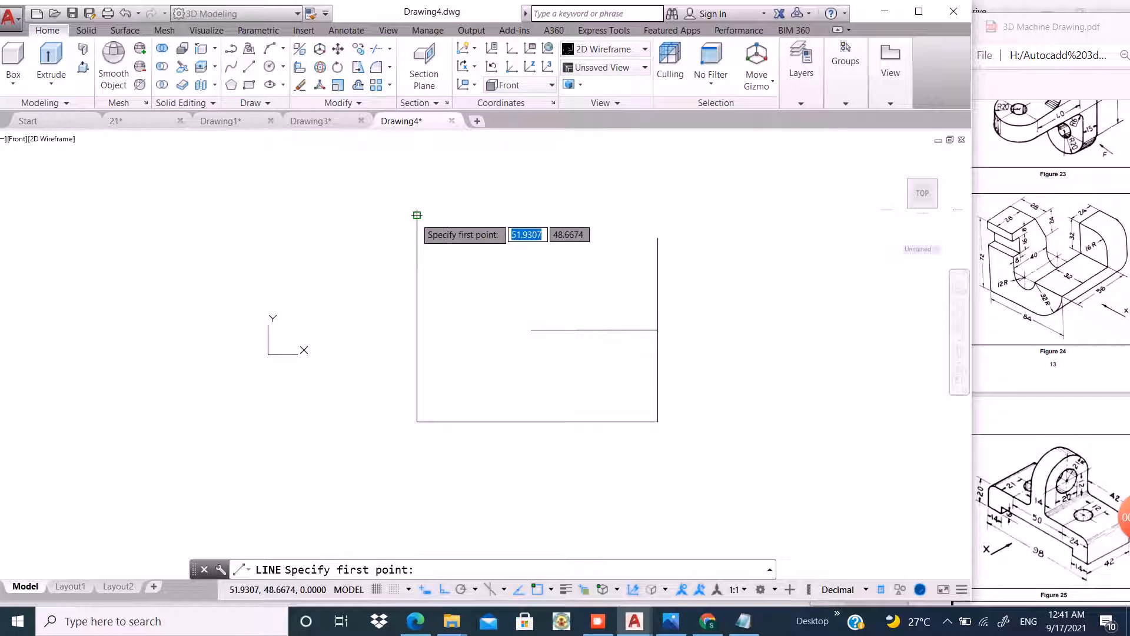
Draw a line 28 across from the outline's top-left corner, then straight down to the bottom edge.
left_click(417, 215)
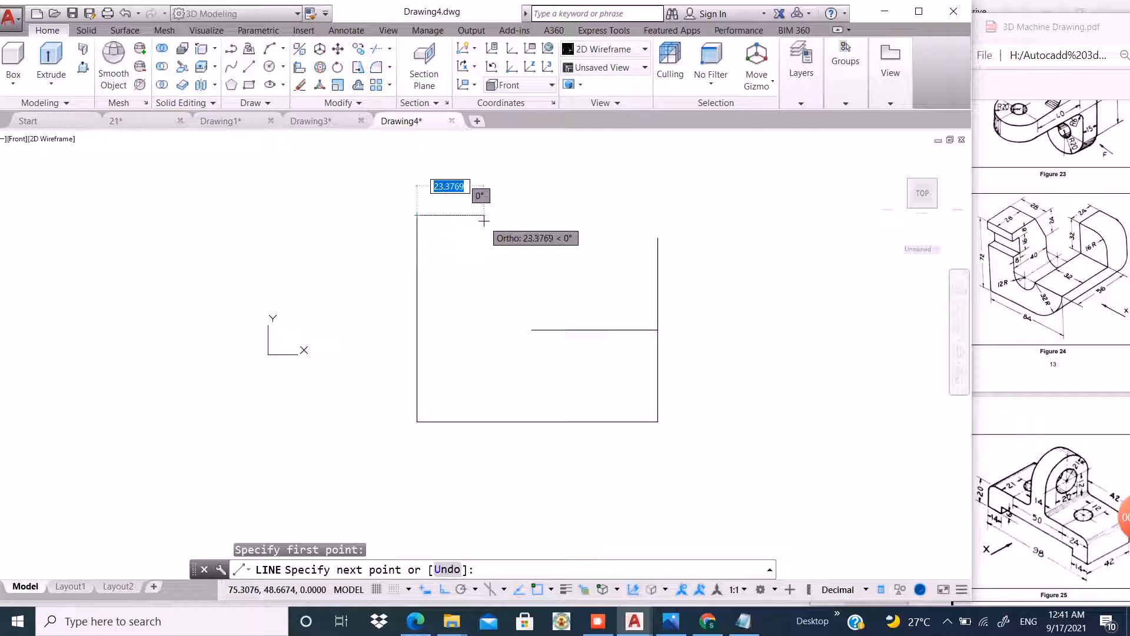
type("28")
key("Return")
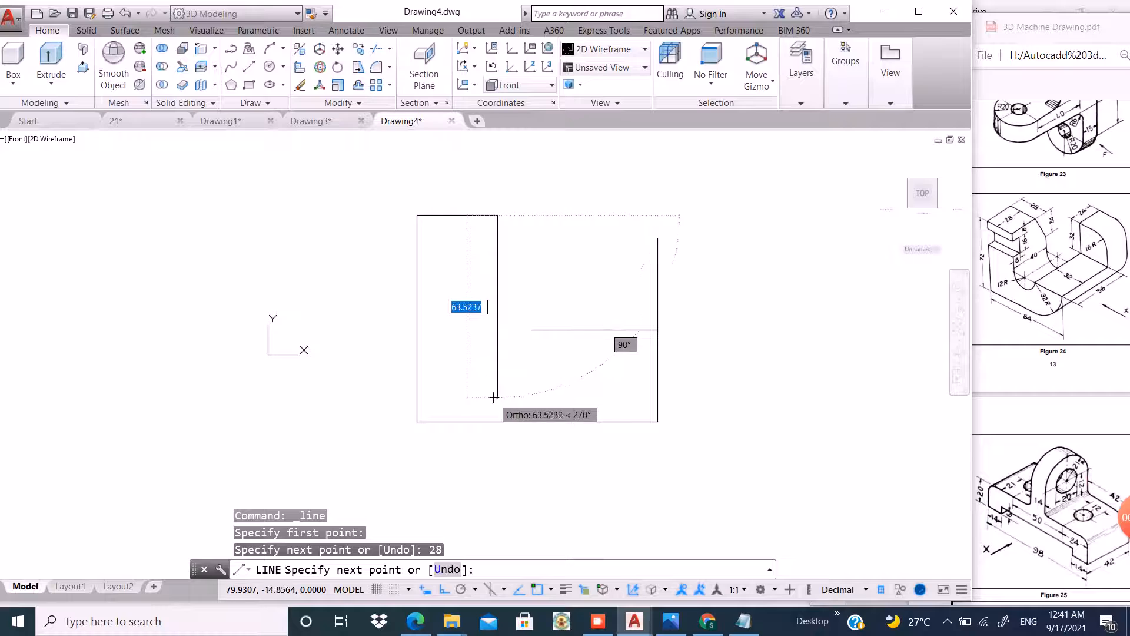
left_click(498, 421)
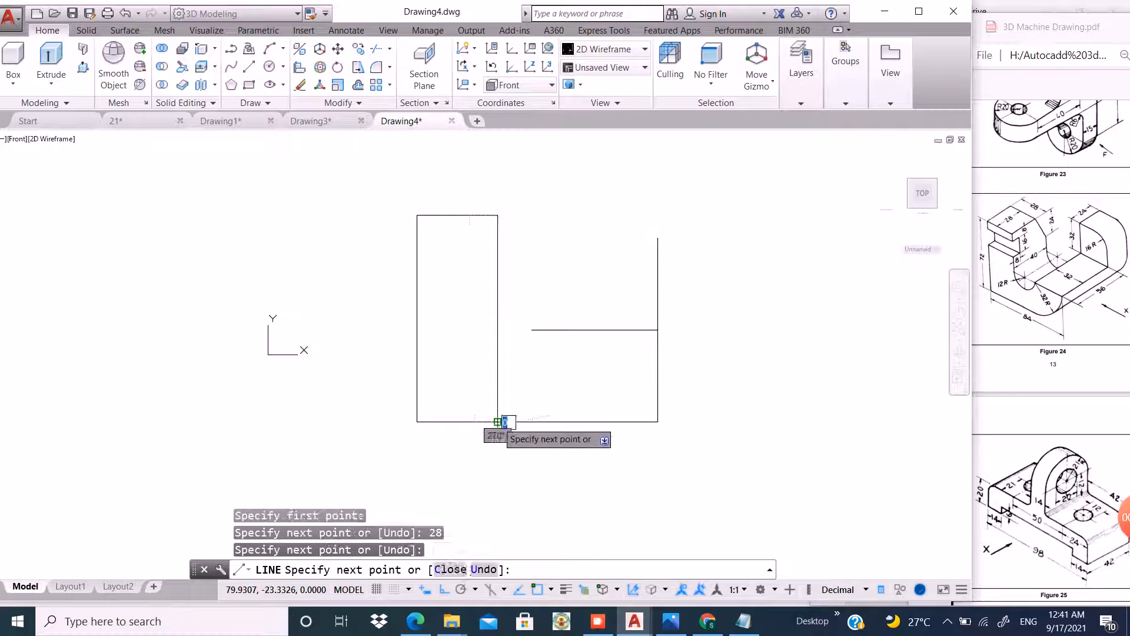
key("Return")
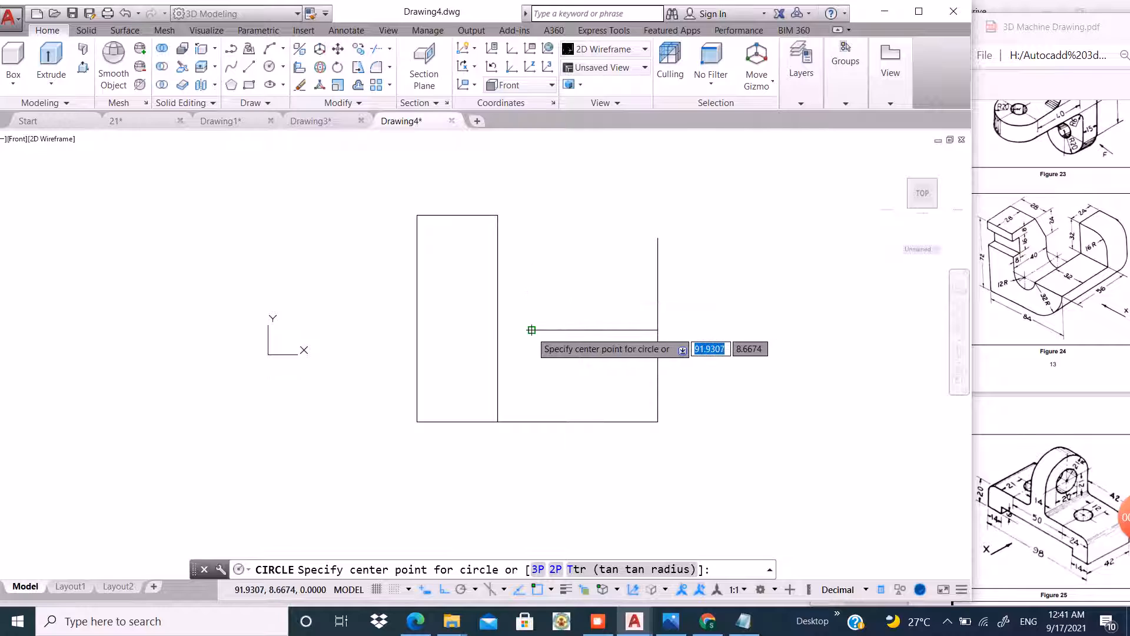
Draw a circle of radius 32 centred on the junction between the horizontal line's 32 and 12 segments.
left_click(566, 330)
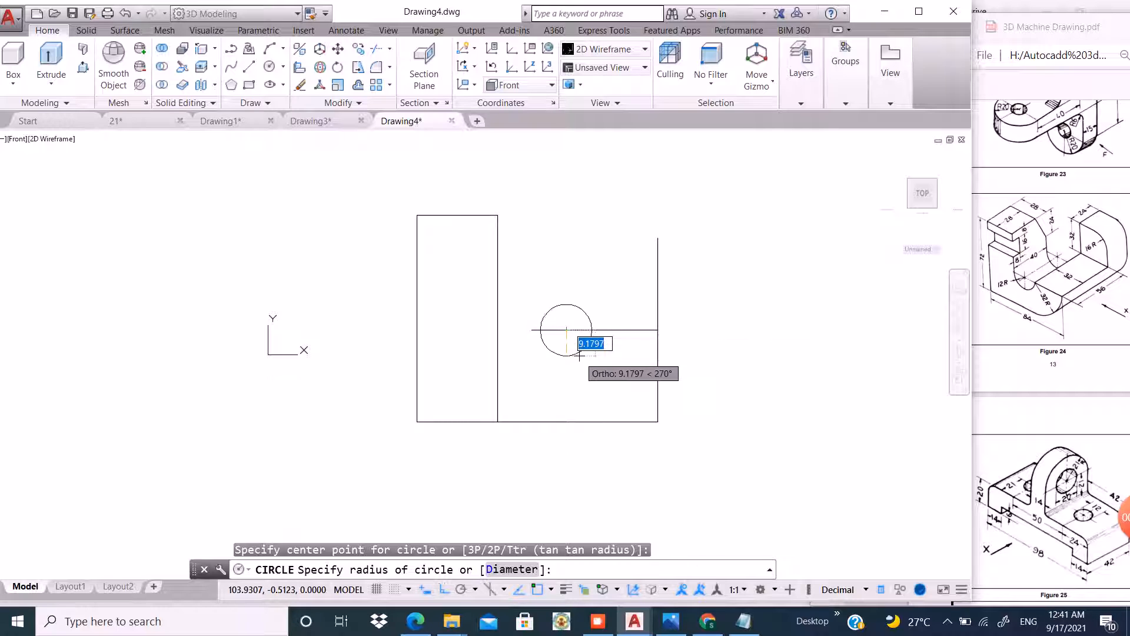
type("32")
key("Return")
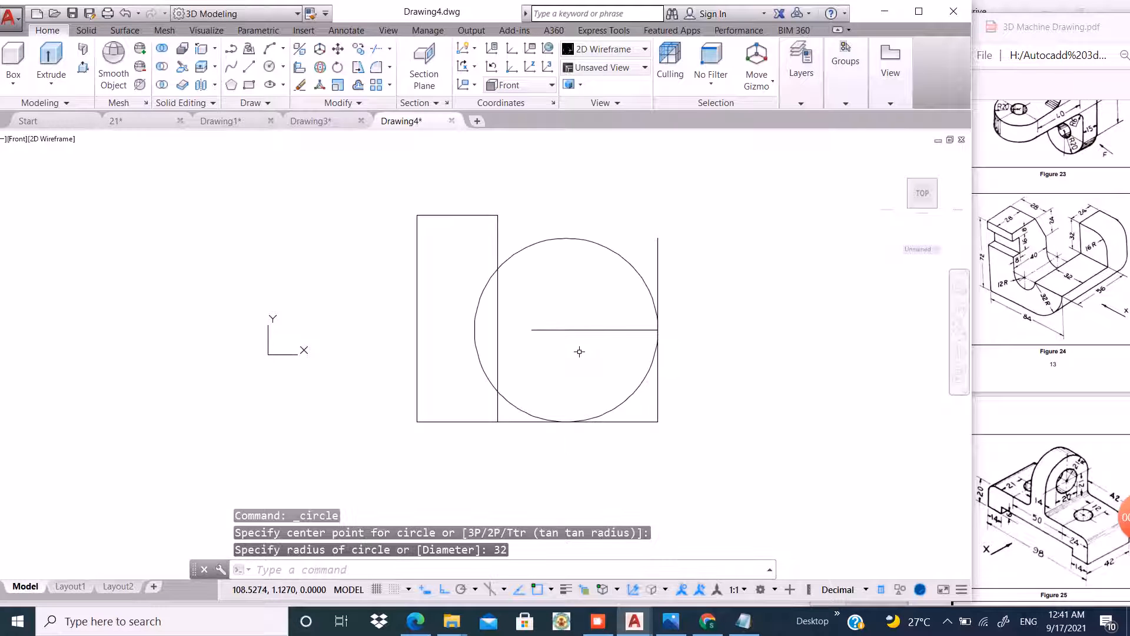
Draw a circle of radius 12 centred on the left end of the horizontal line.
key("Return")
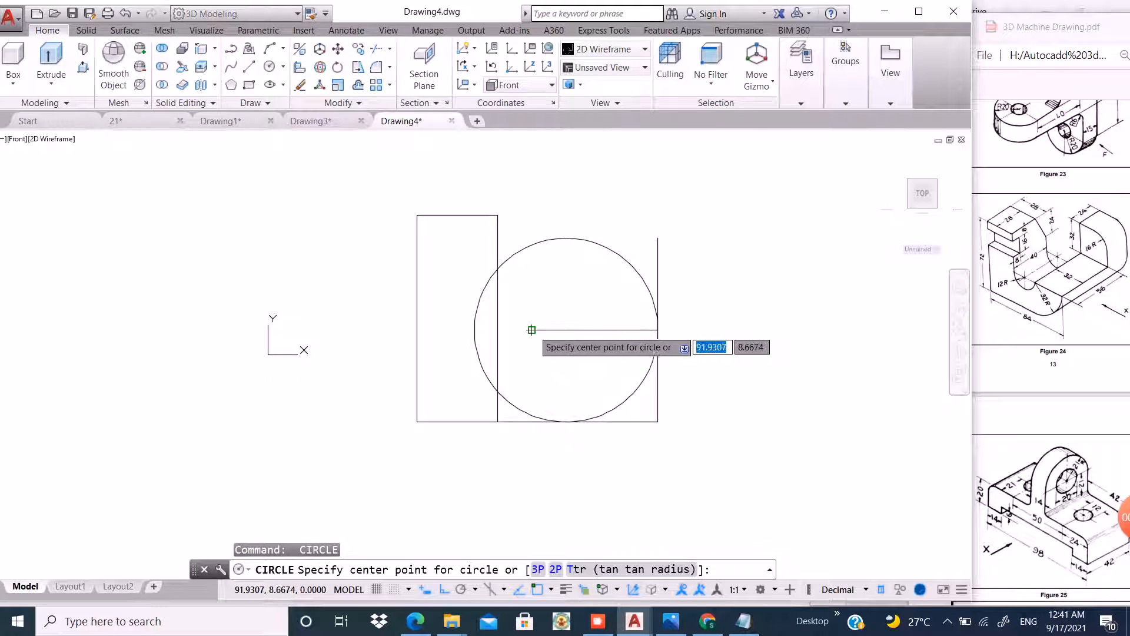
left_click(533, 331)
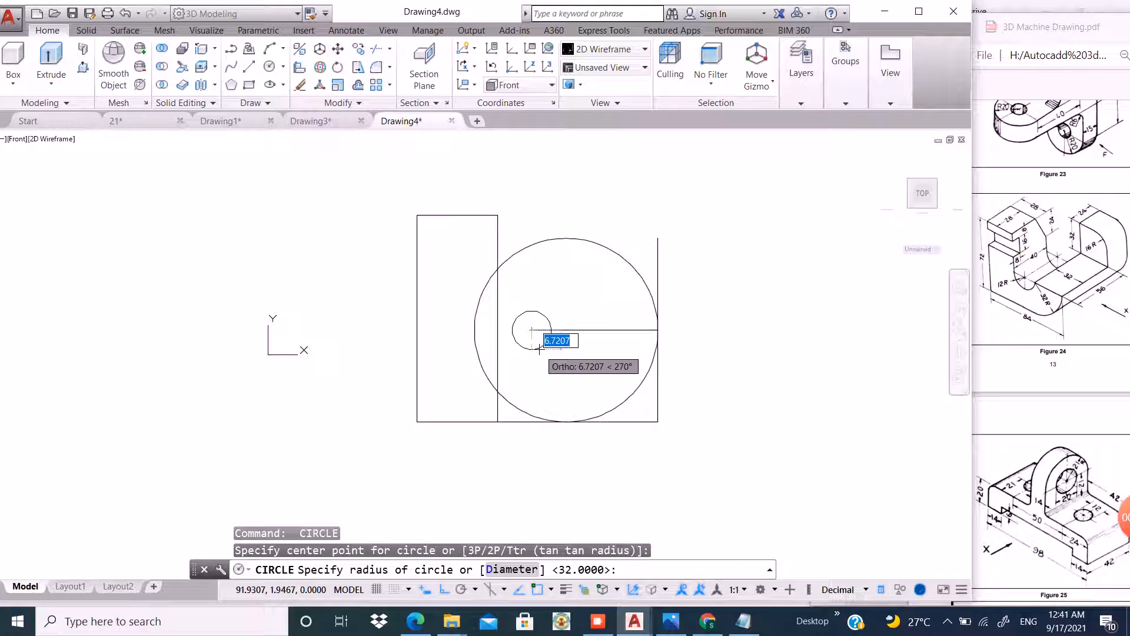
type("12")
key("Return")
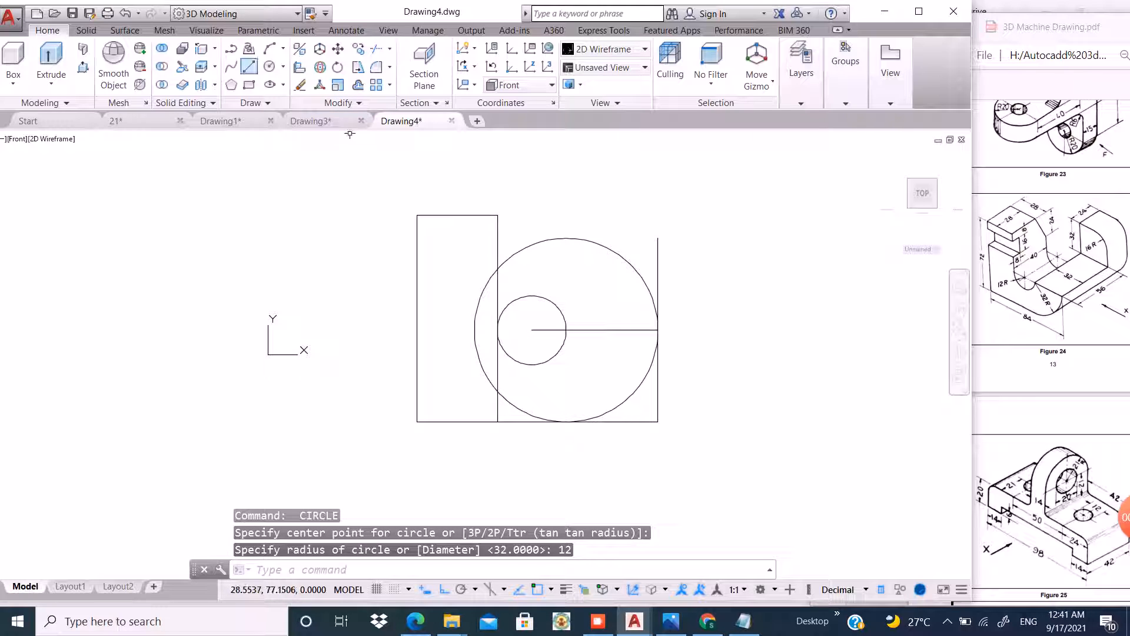
Draw a line 32 leftward from the right edge's top end, then down to the circles' centre junction.
left_click(248, 66)
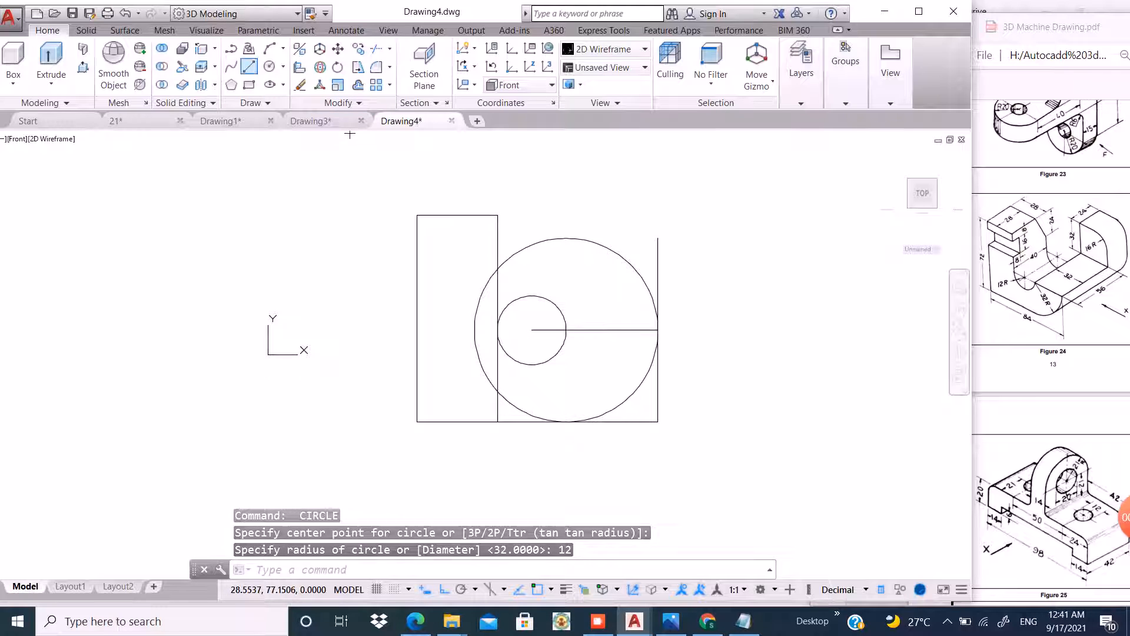
left_click(658, 239)
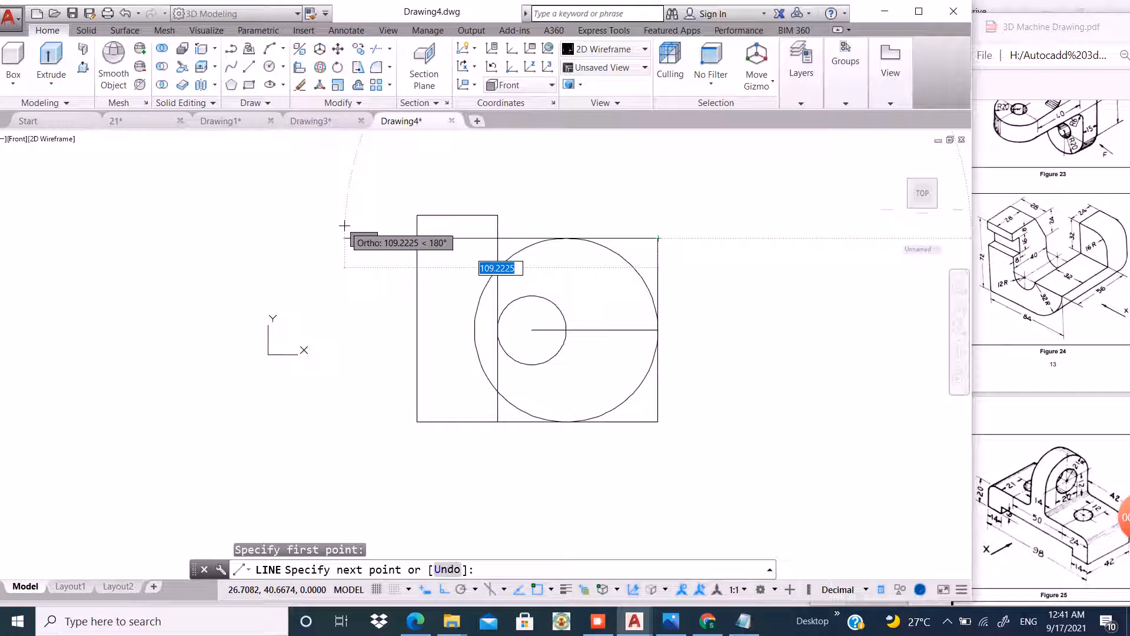
type("32")
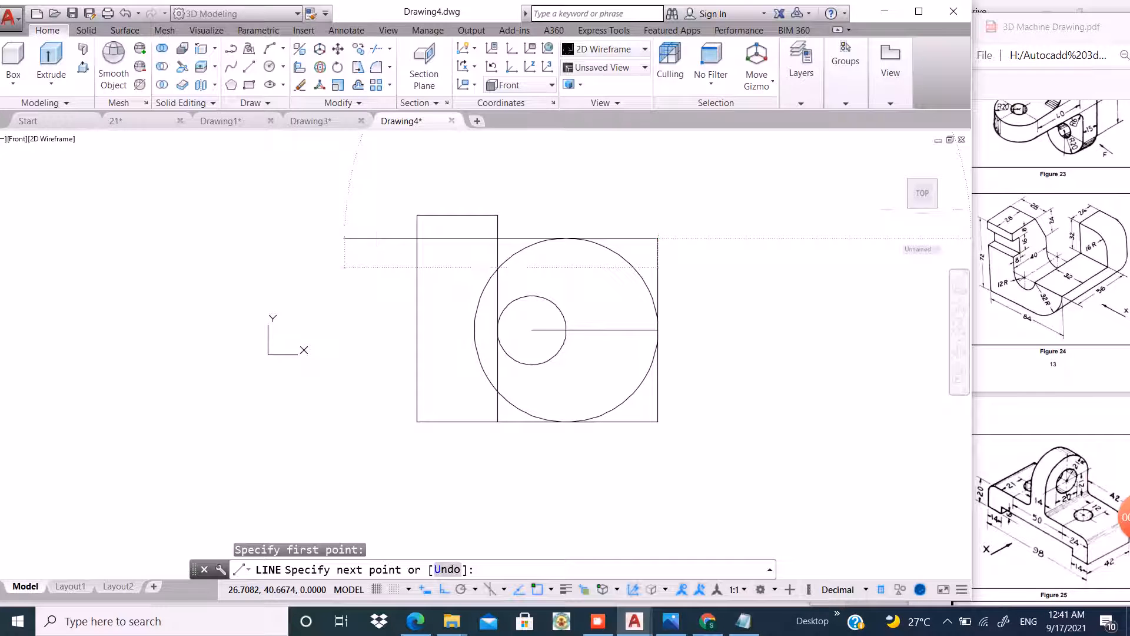
key("Return")
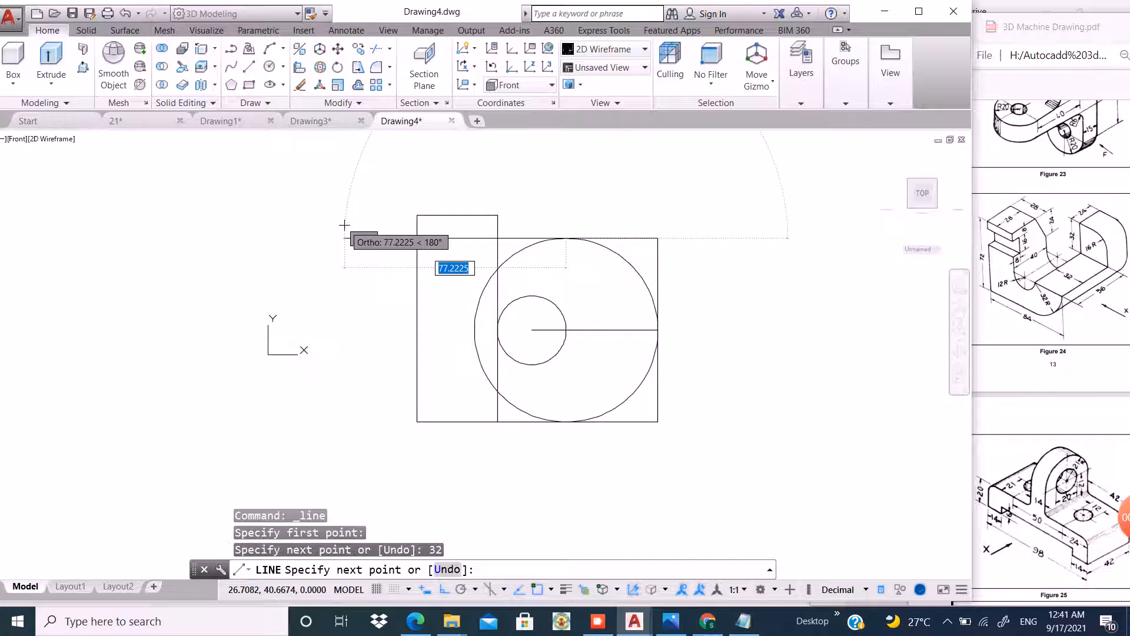
left_click(566, 329)
key("Return")
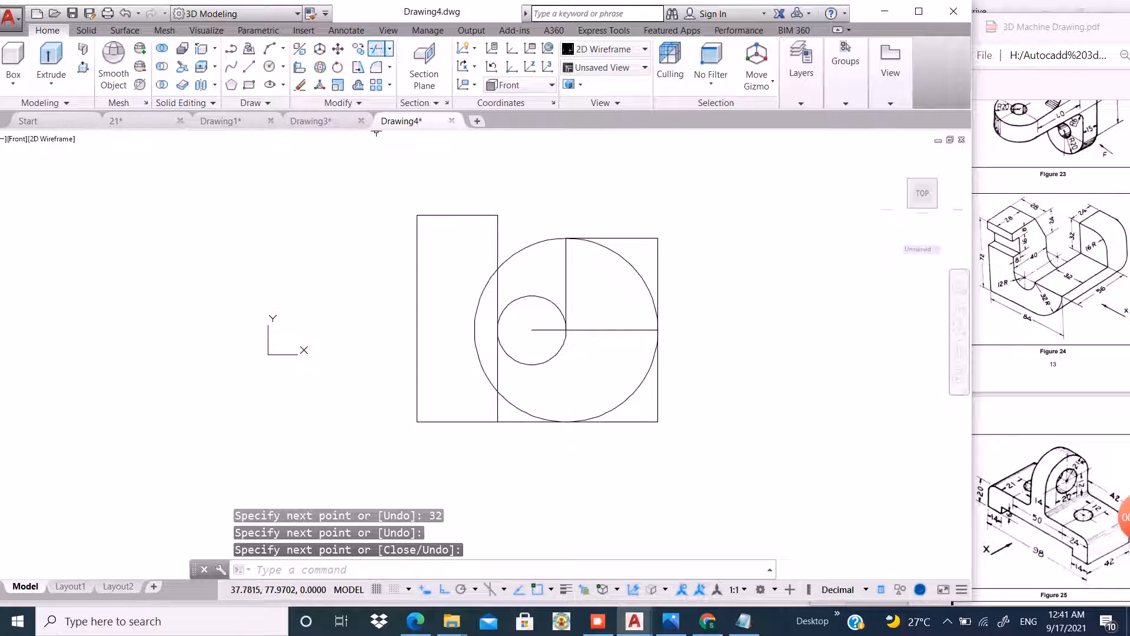
Trim the circles and the inner vertical line against all outline edges to leave the inner and outer arcs.
left_click(377, 49)
left_click(725, 182)
left_click(357, 473)
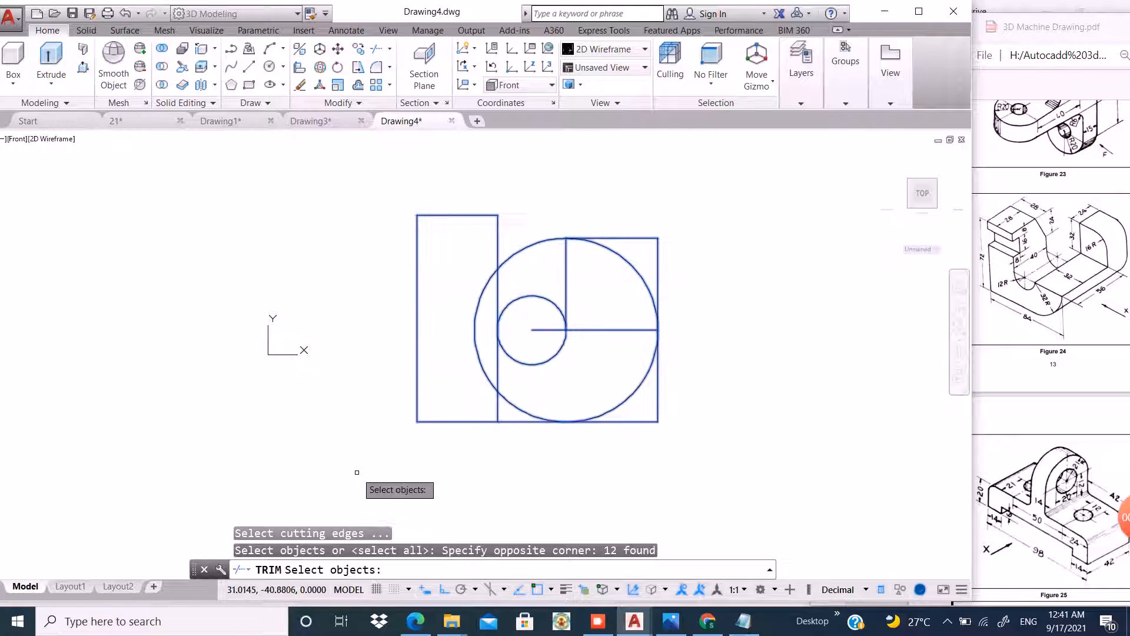
key("Return")
scroll(616, 401, "up", 2)
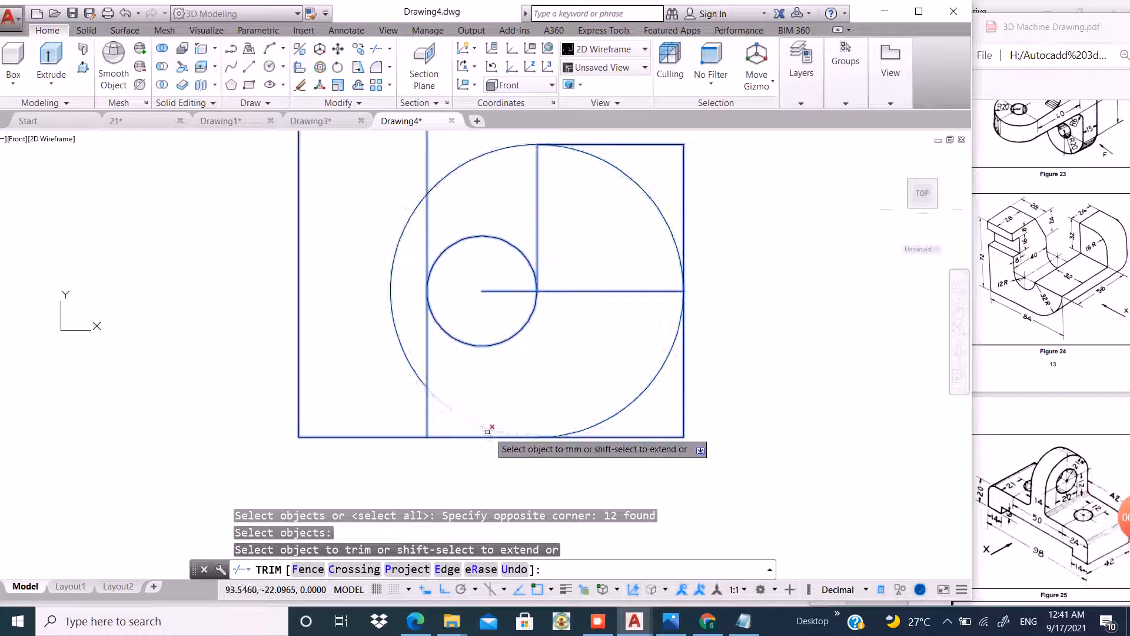
left_click(487, 429)
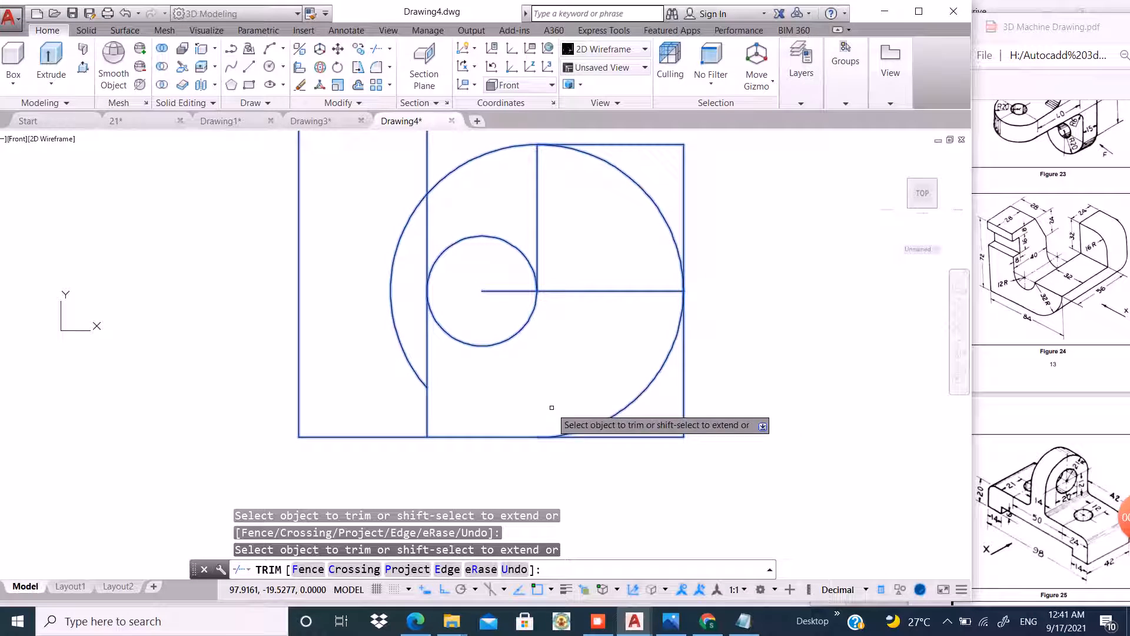
left_click(680, 275)
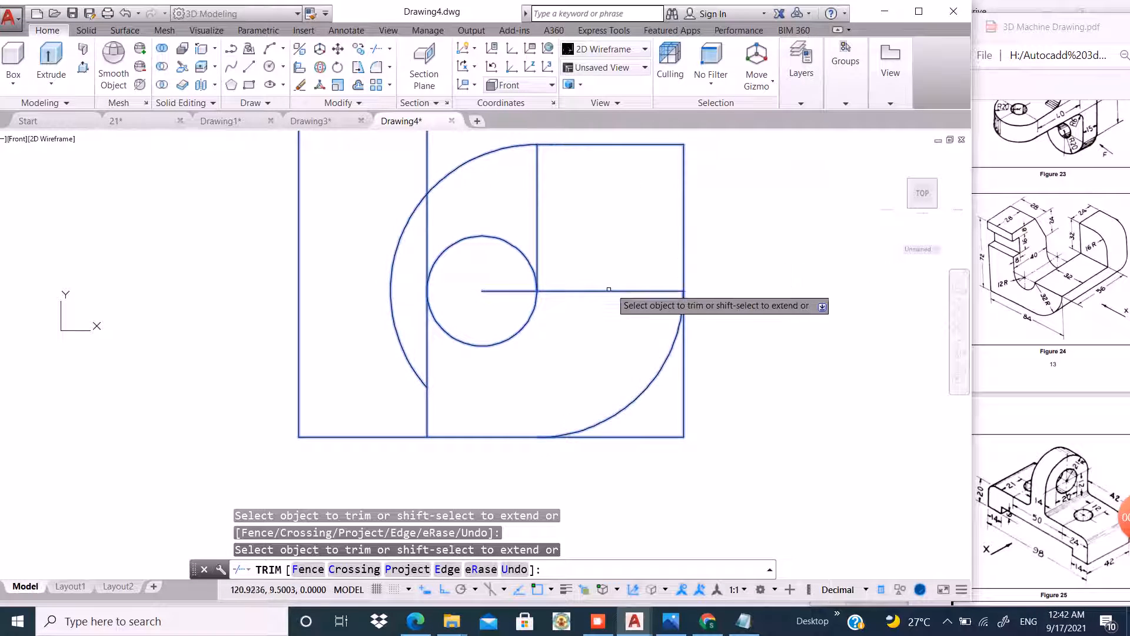
scroll(576, 382, "down", 2)
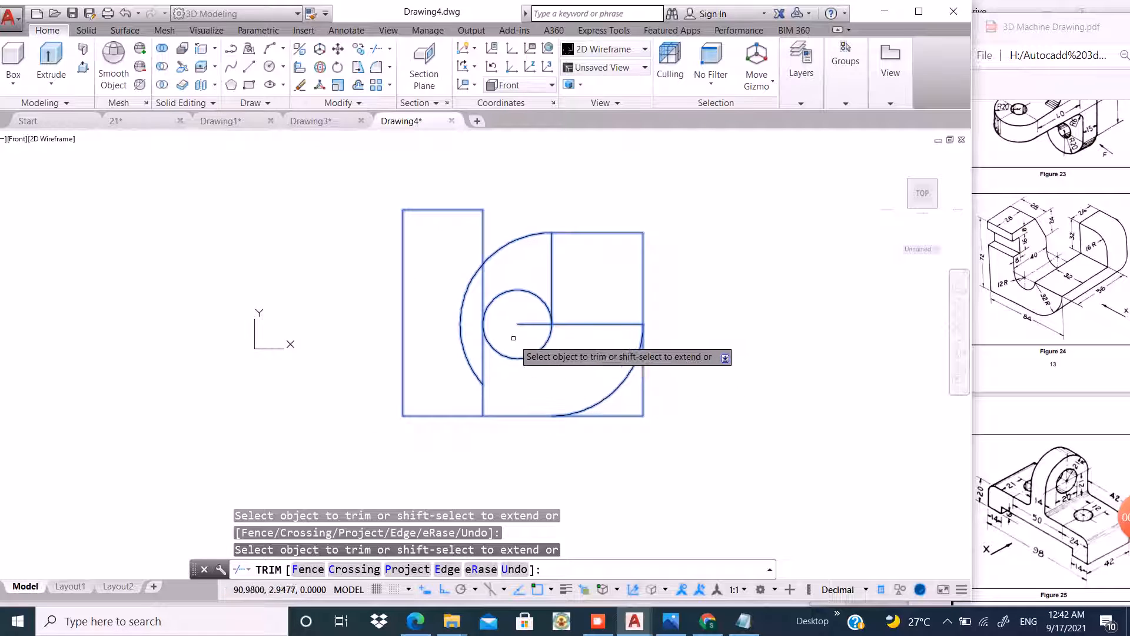
scroll(513, 338, "up", 2)
left_click(540, 270)
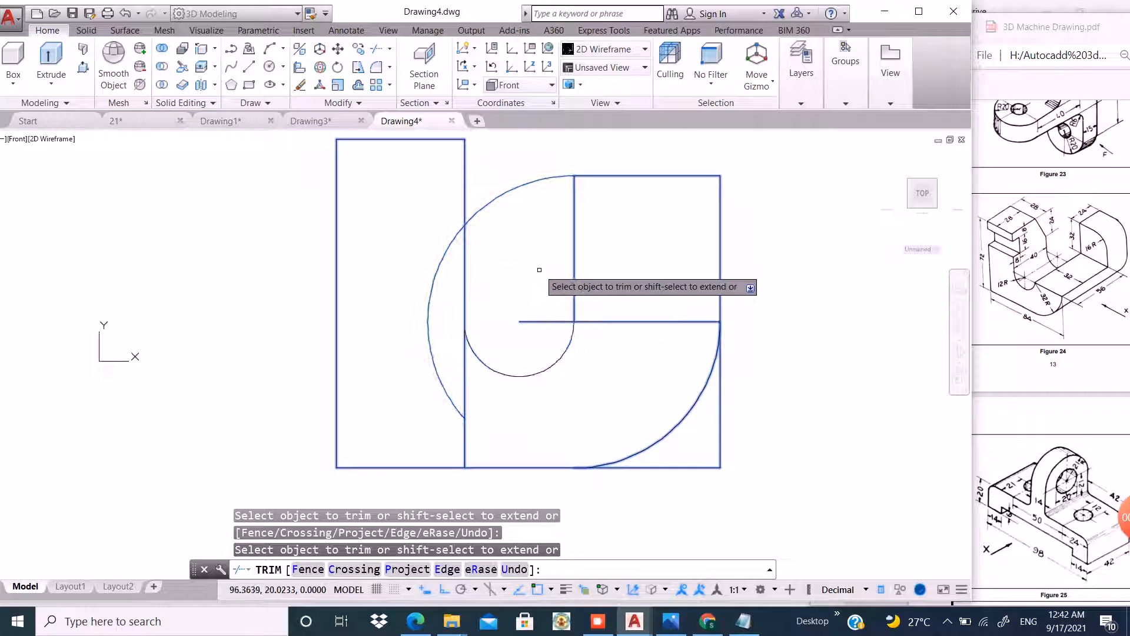
left_click(463, 377)
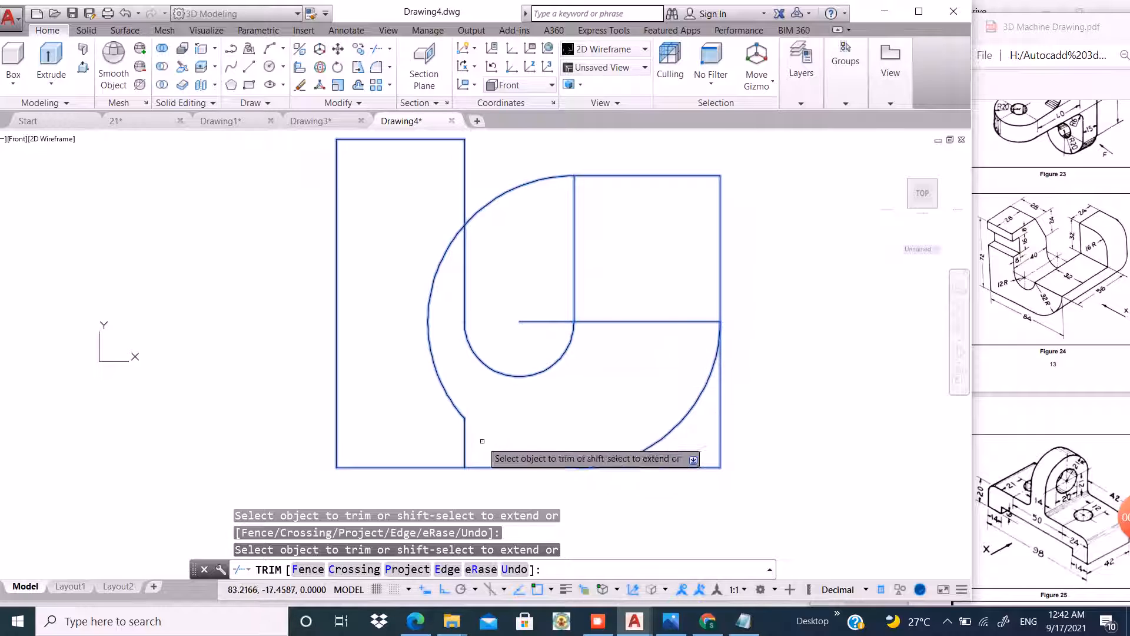
right_click(761, 370)
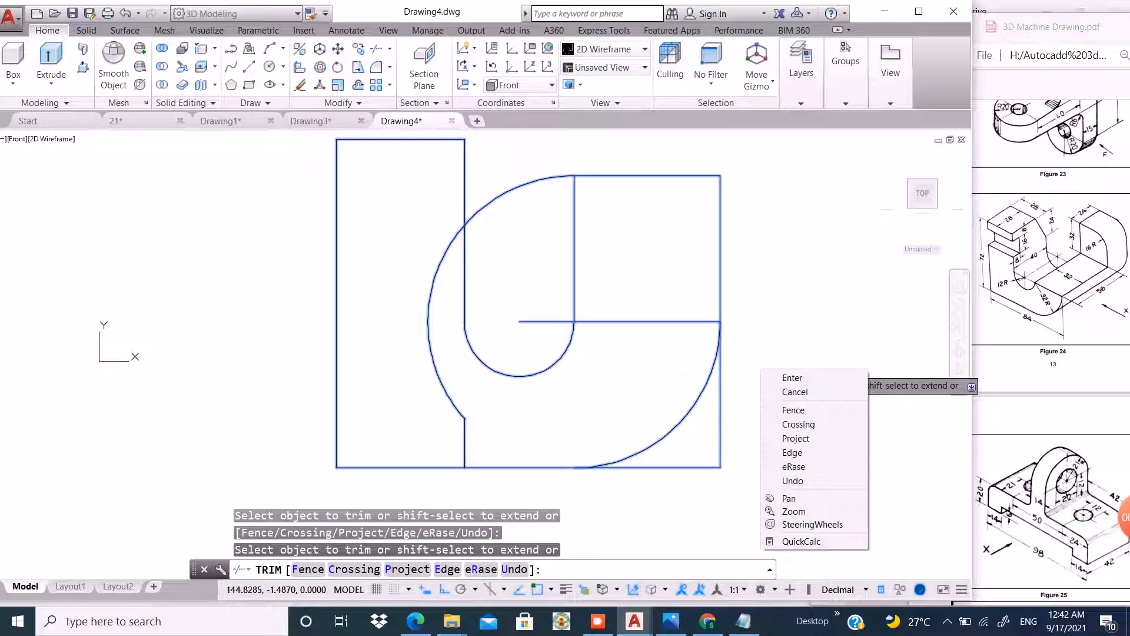
left_click(792, 377)
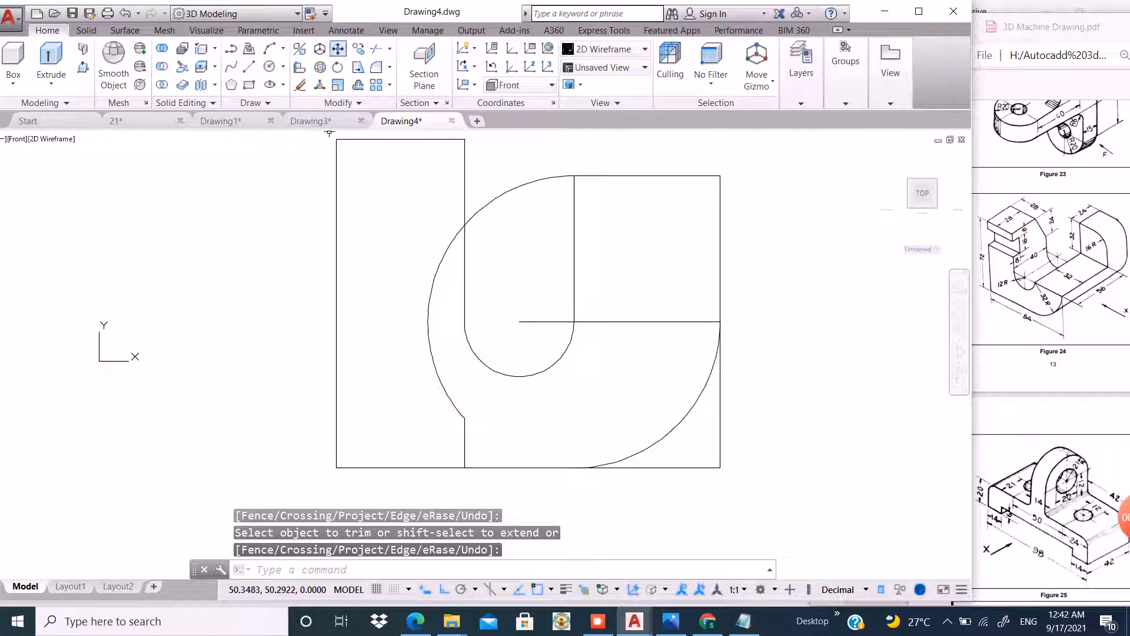
Draw a vertical line from the 32 radius centre point down to the bottom edge.
left_click(249, 66)
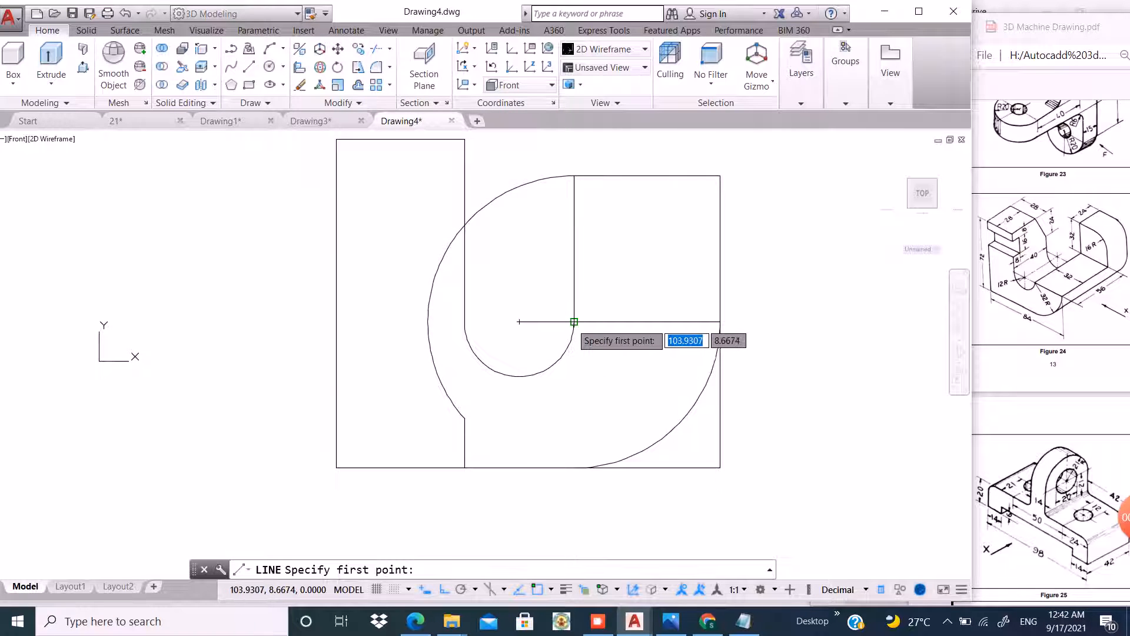
left_click(574, 321)
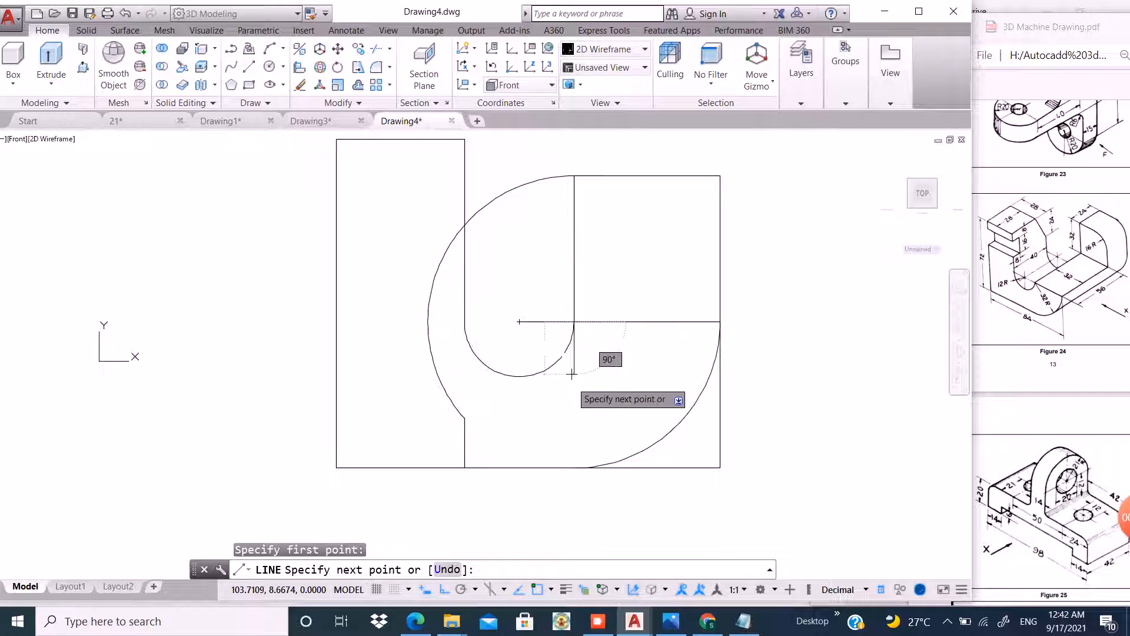
left_click(574, 468)
key("Return")
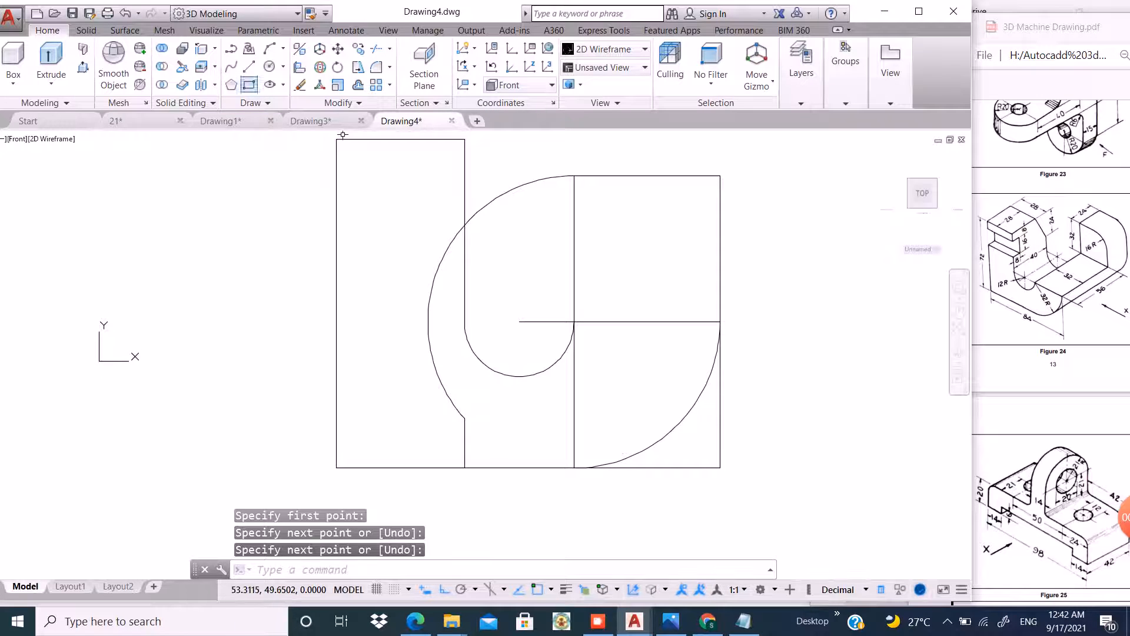
Try to trim the lower part of the right edge using a crossing selection.
left_click(377, 48)
left_click(813, 311)
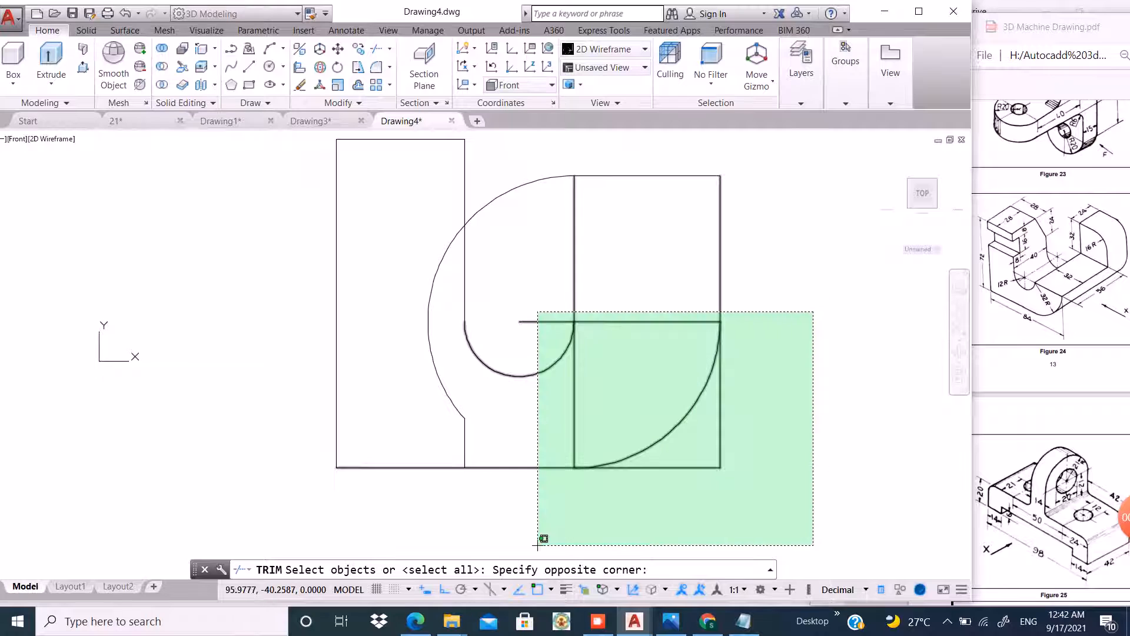
left_click(275, 489)
key("Return")
left_click(749, 428)
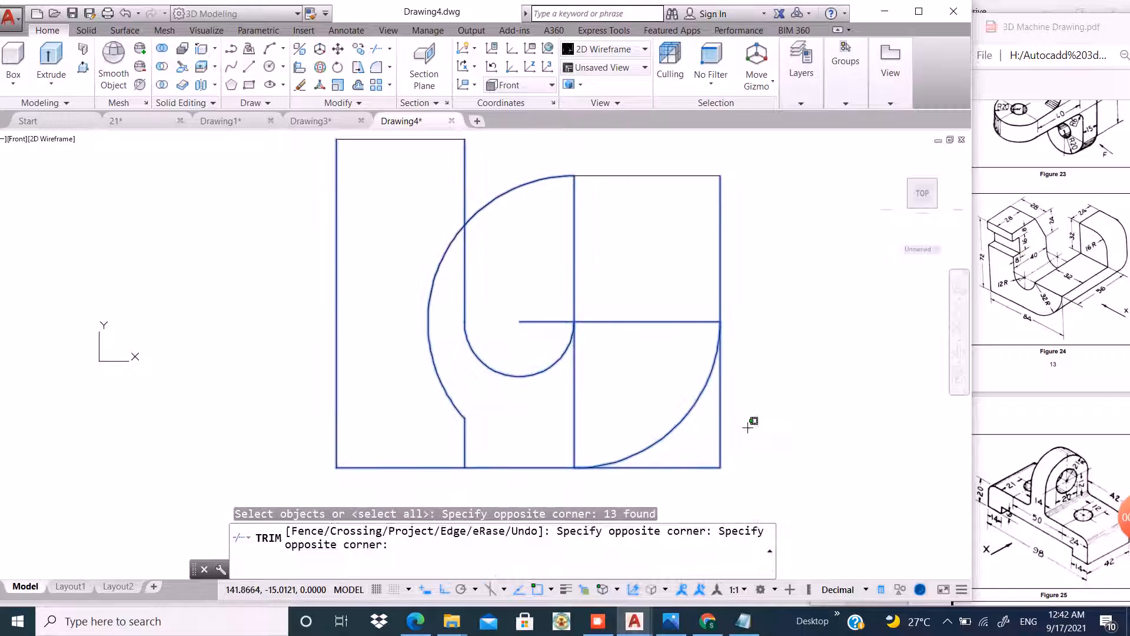
left_click(697, 481)
right_click(737, 419)
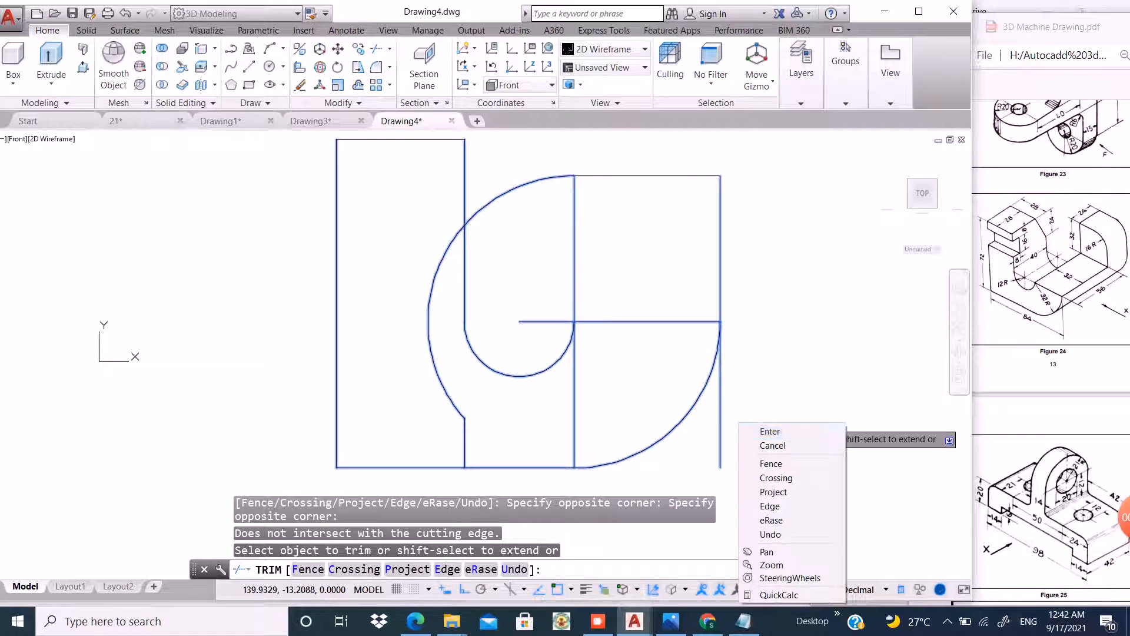
left_click(763, 431)
Erase the leftover outer arc, the lower right edge, the short vertical stub and the left part of the horizontal line.
left_click(720, 429)
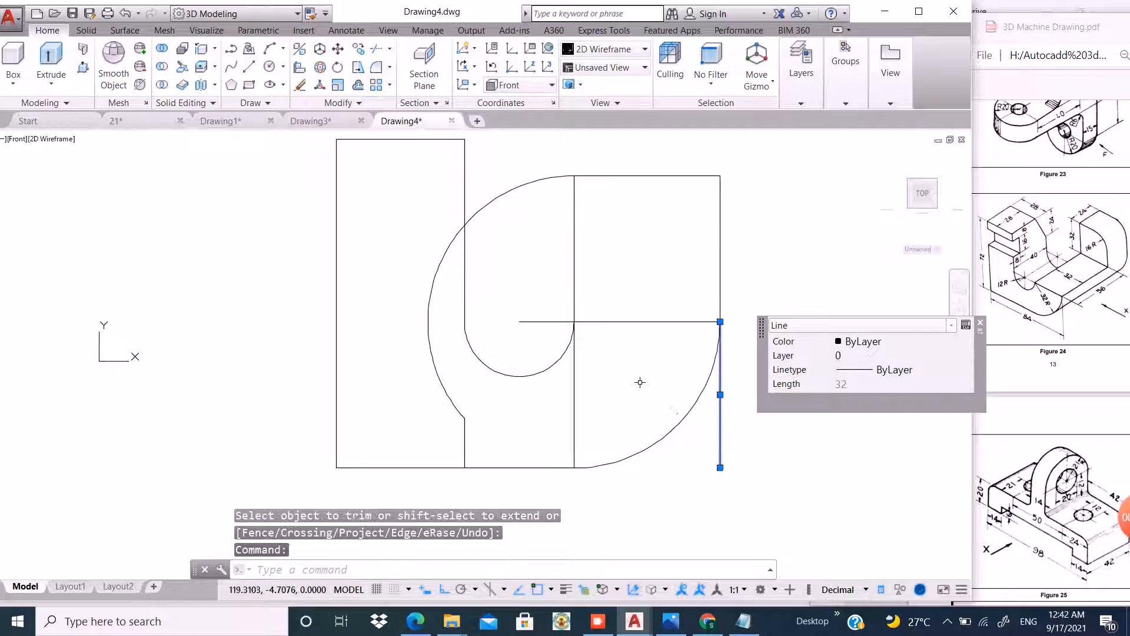
left_click(434, 433)
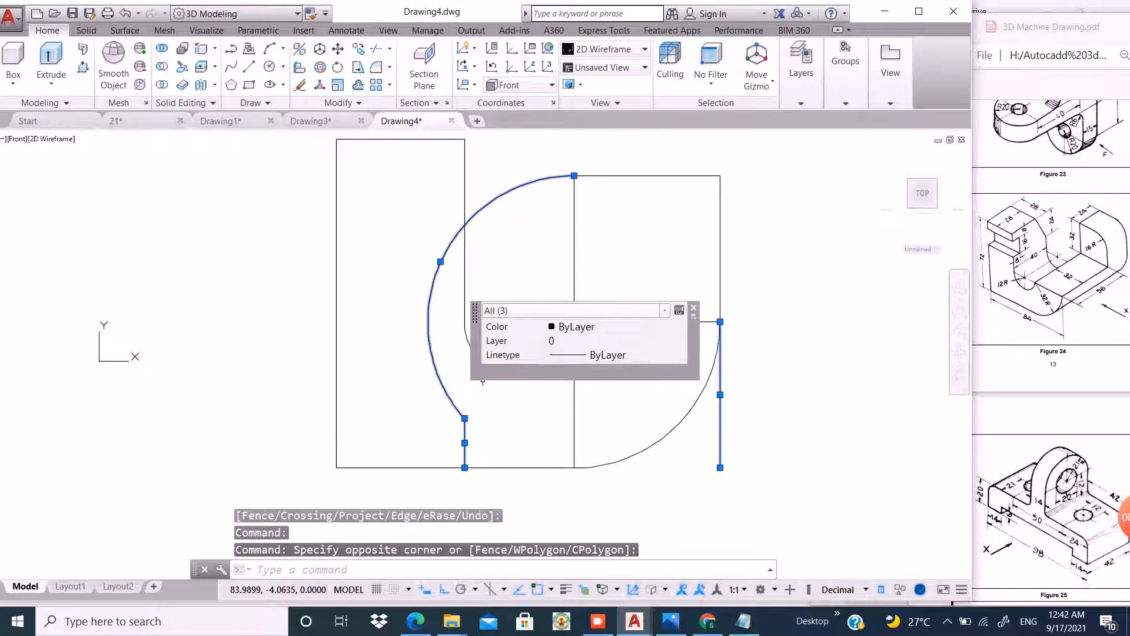
scroll(321, 422, "down", 3)
scroll(425, 383, "up", 3)
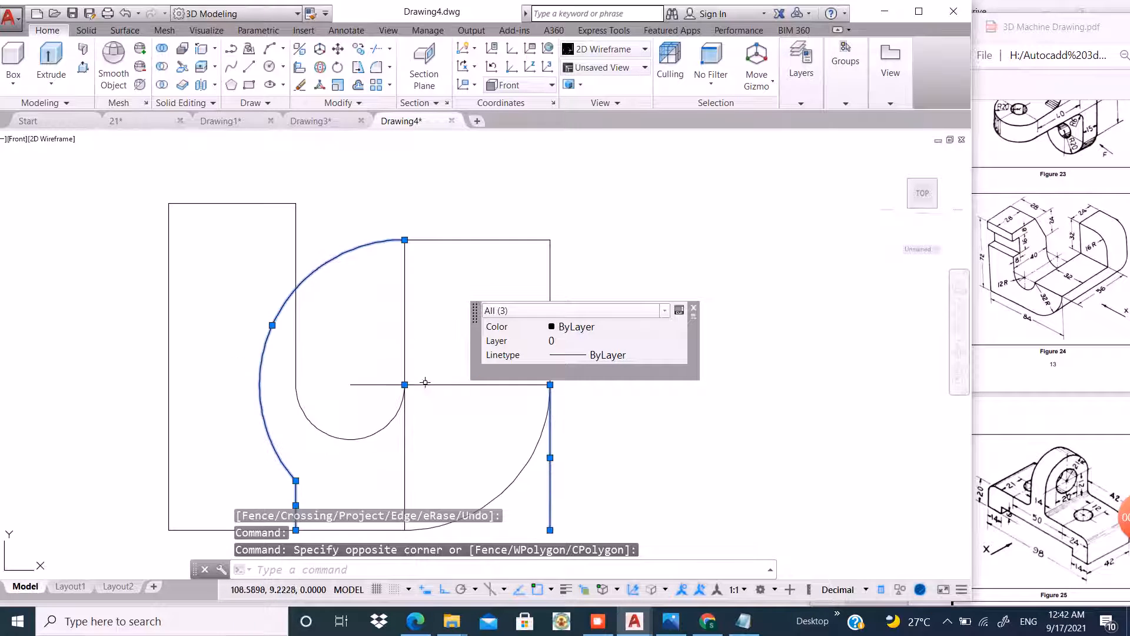
left_click(371, 375)
left_click(348, 397)
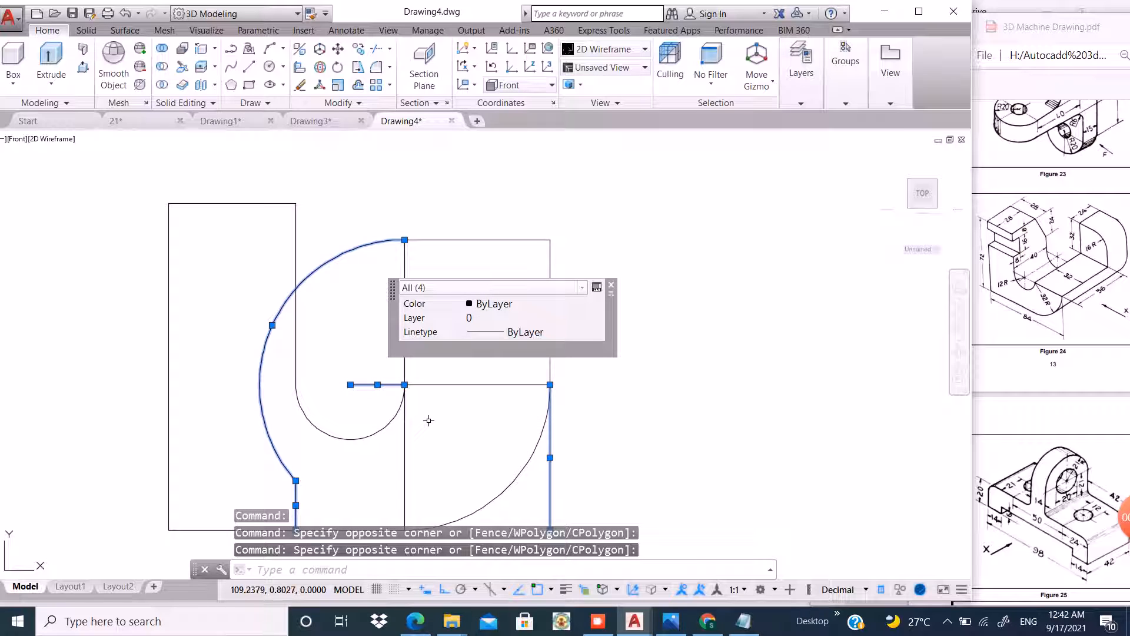
type("e")
key("Return")
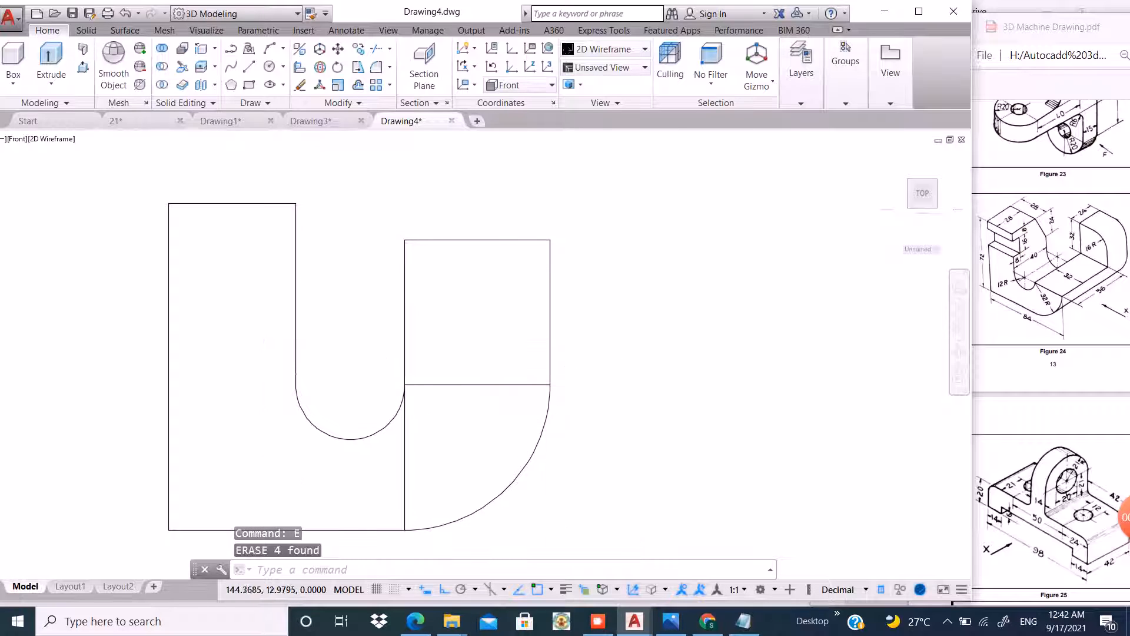
scroll(589, 365, "down", 2)
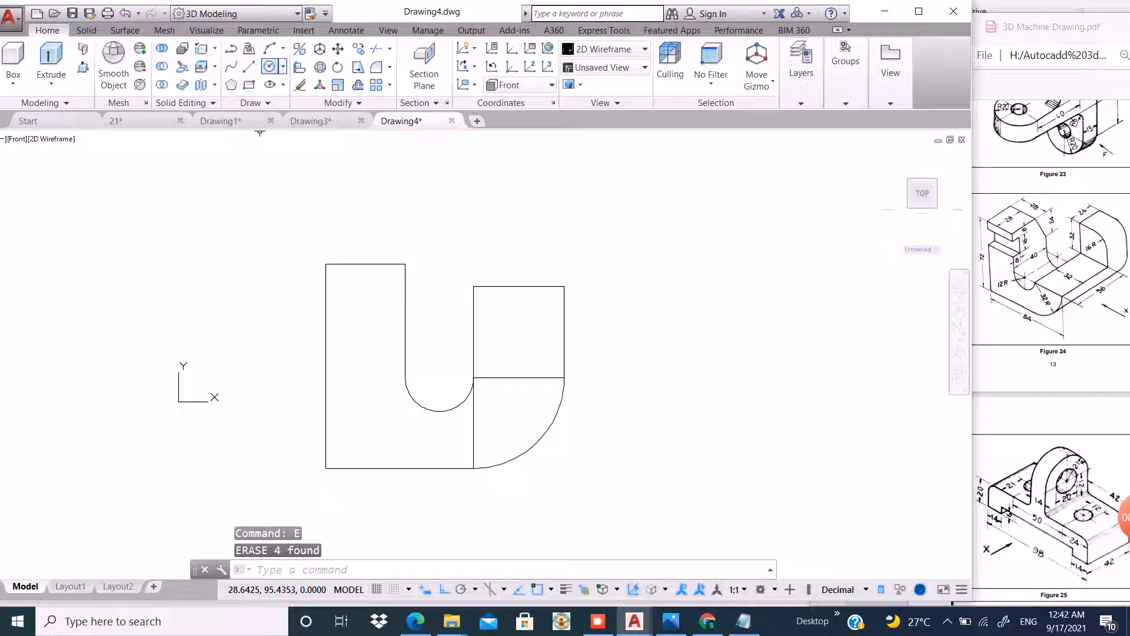
Draw a circle of radius 16 tangent to the top and right edges of the upper right square.
left_click(284, 67)
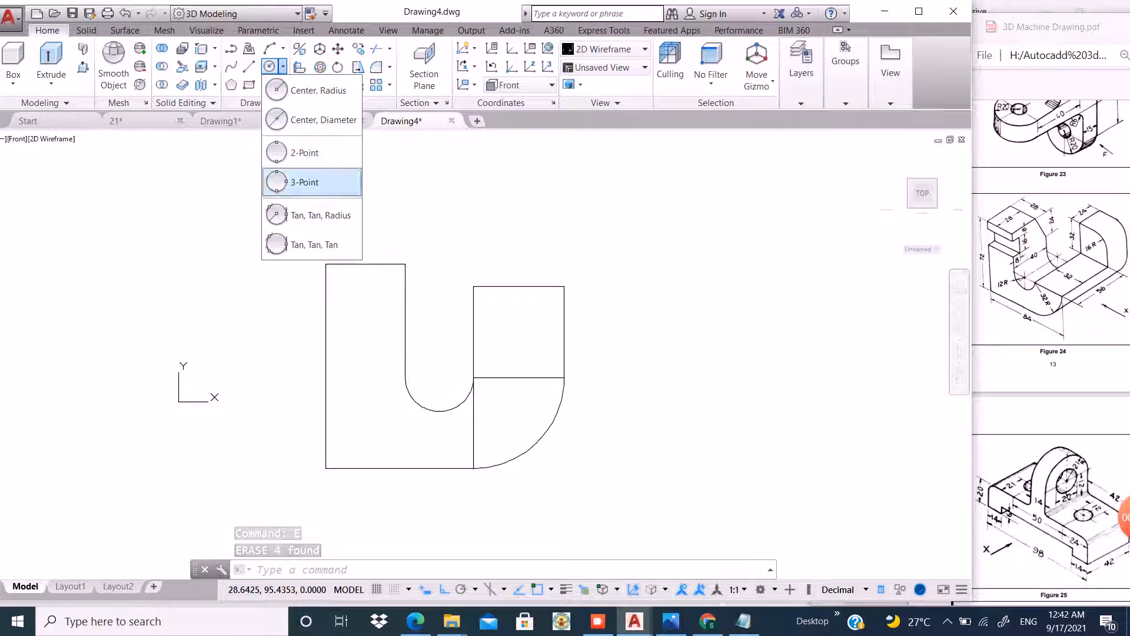
left_click(312, 215)
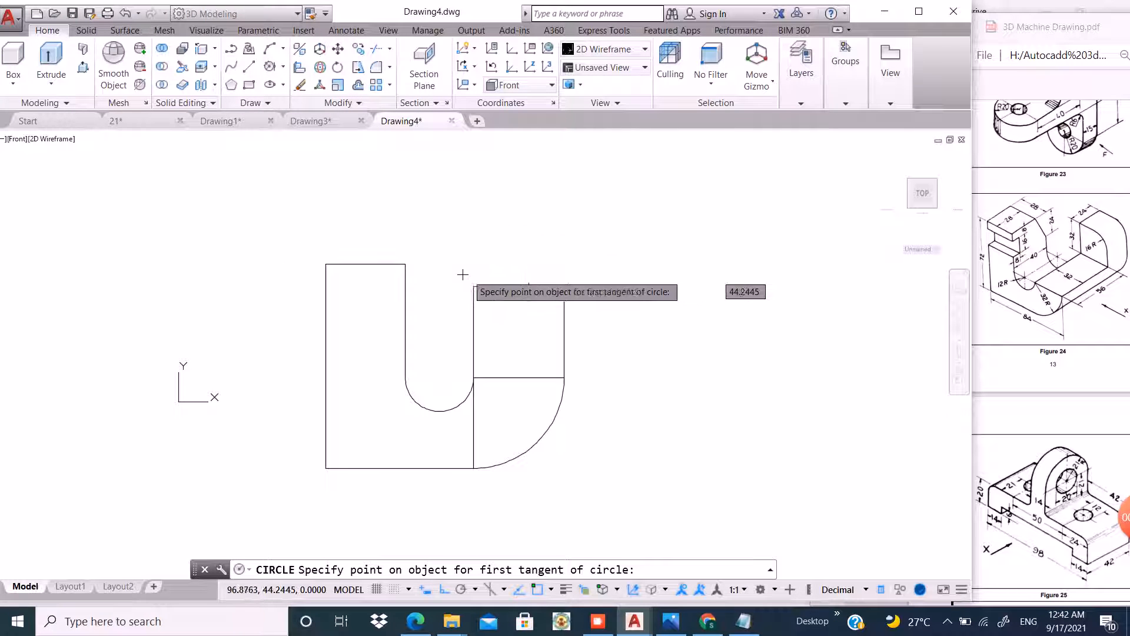
left_click(518, 286)
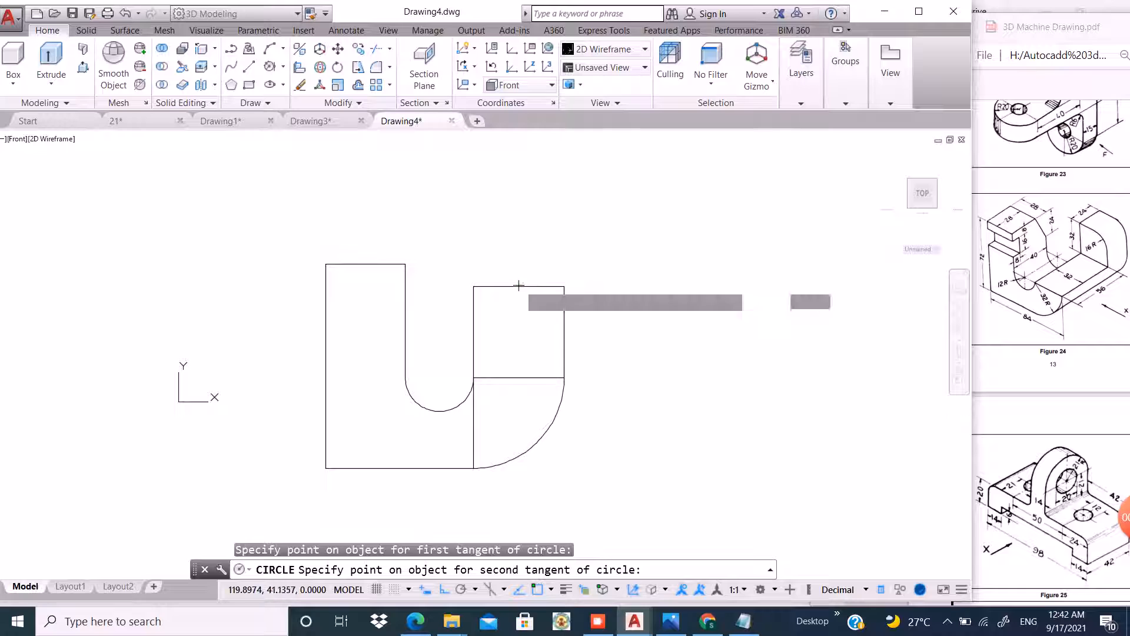
left_click(564, 321)
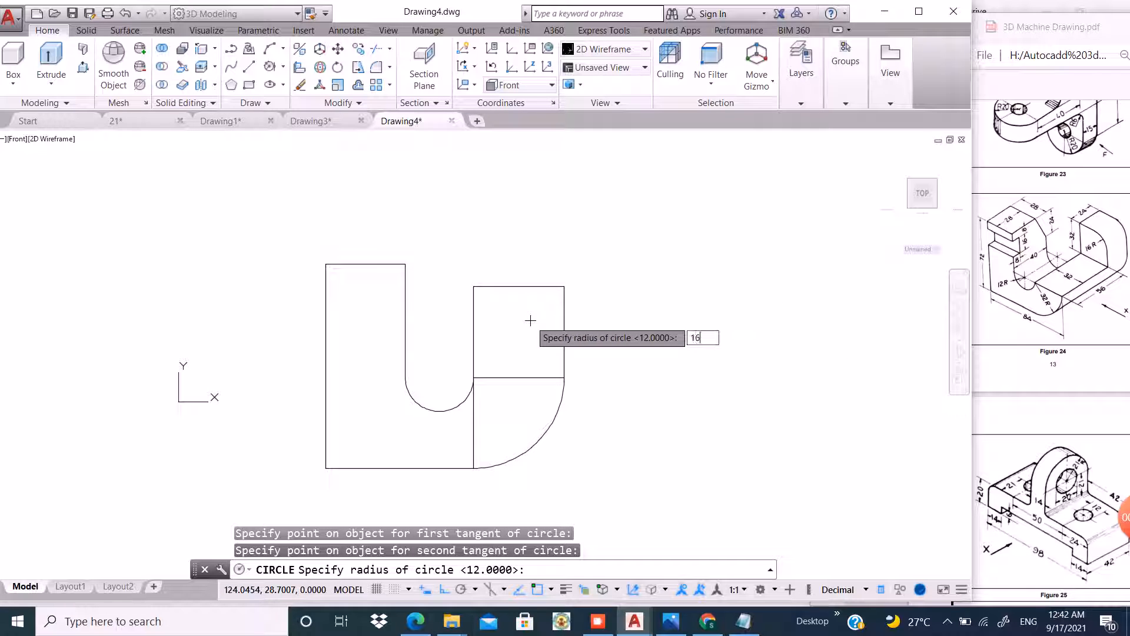
key("Return")
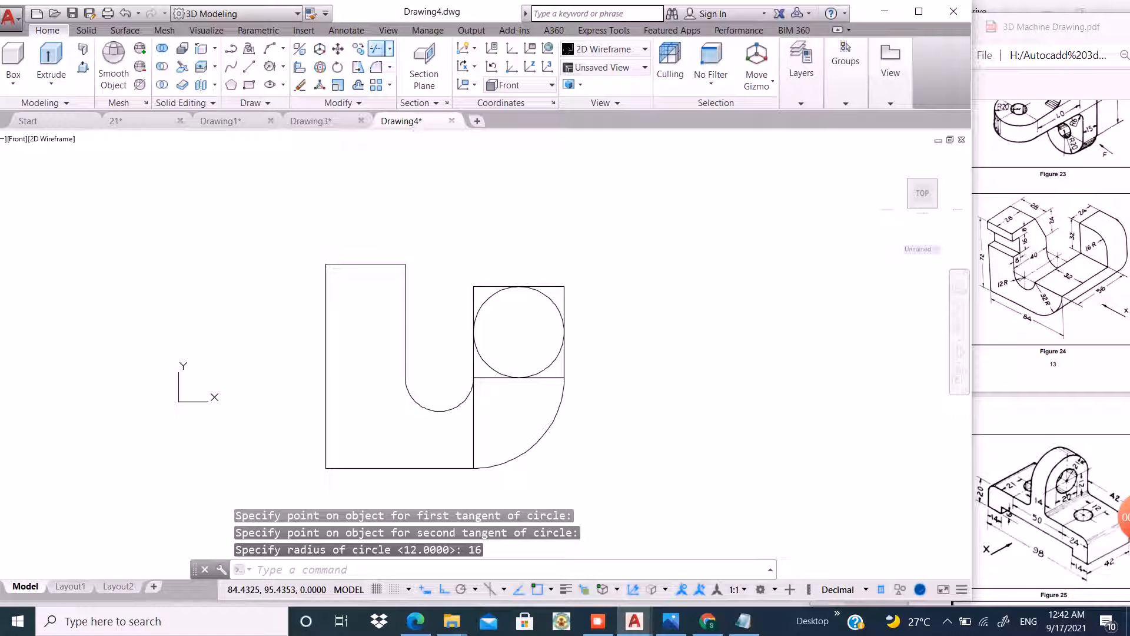
Trim the circle and the square's top right corner lines against all edges to round that corner.
left_click(377, 49)
left_click(677, 232)
left_click(281, 495)
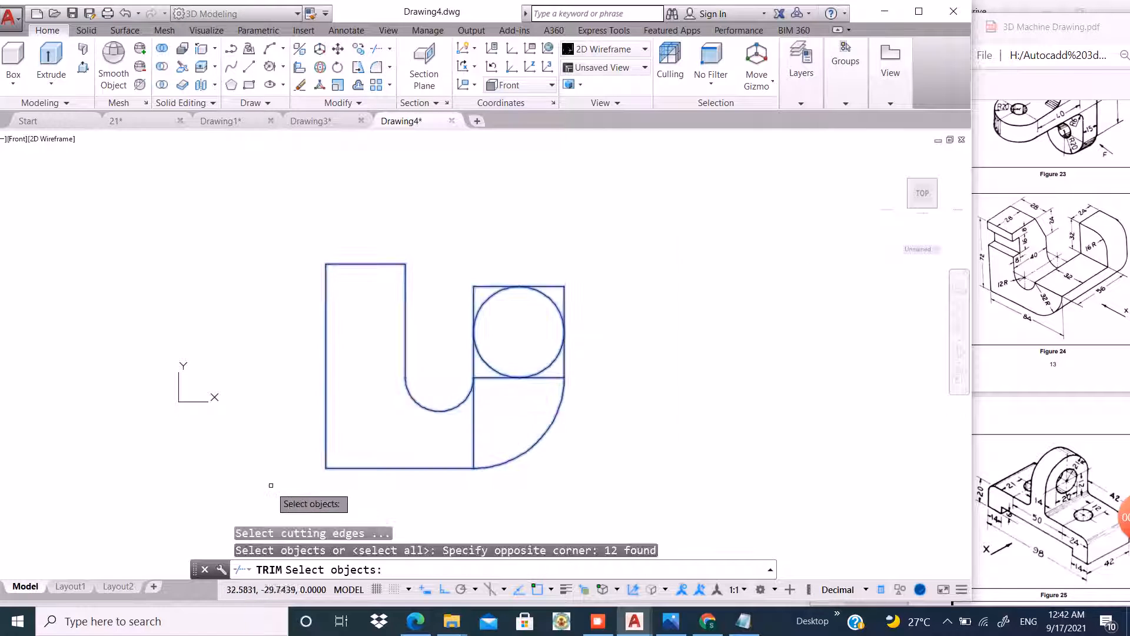
key("Return")
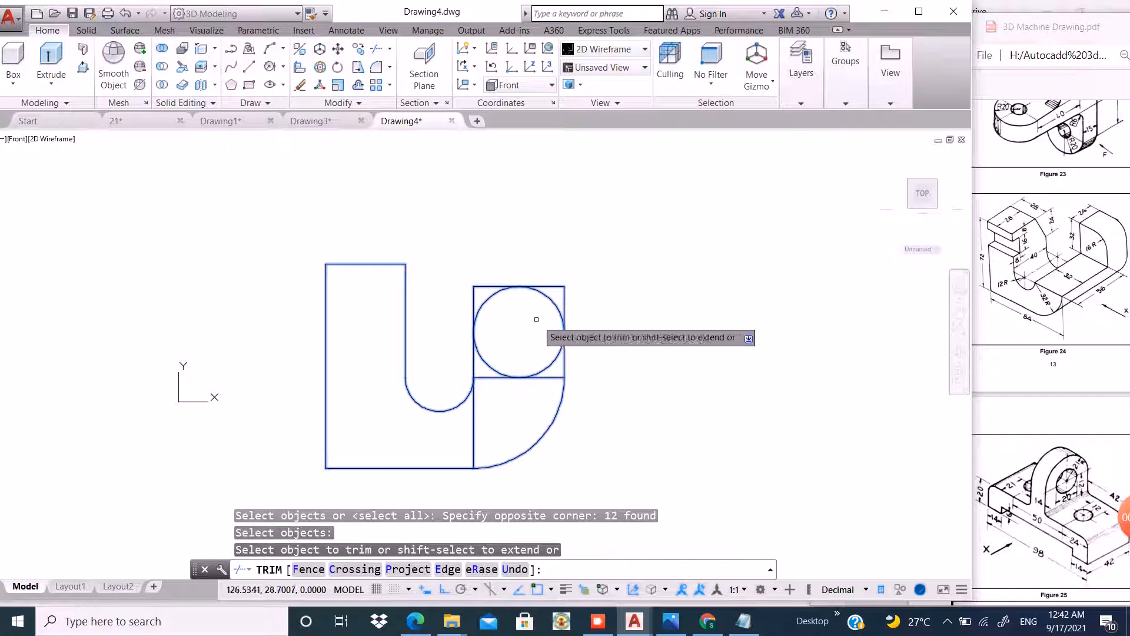
left_click(489, 297)
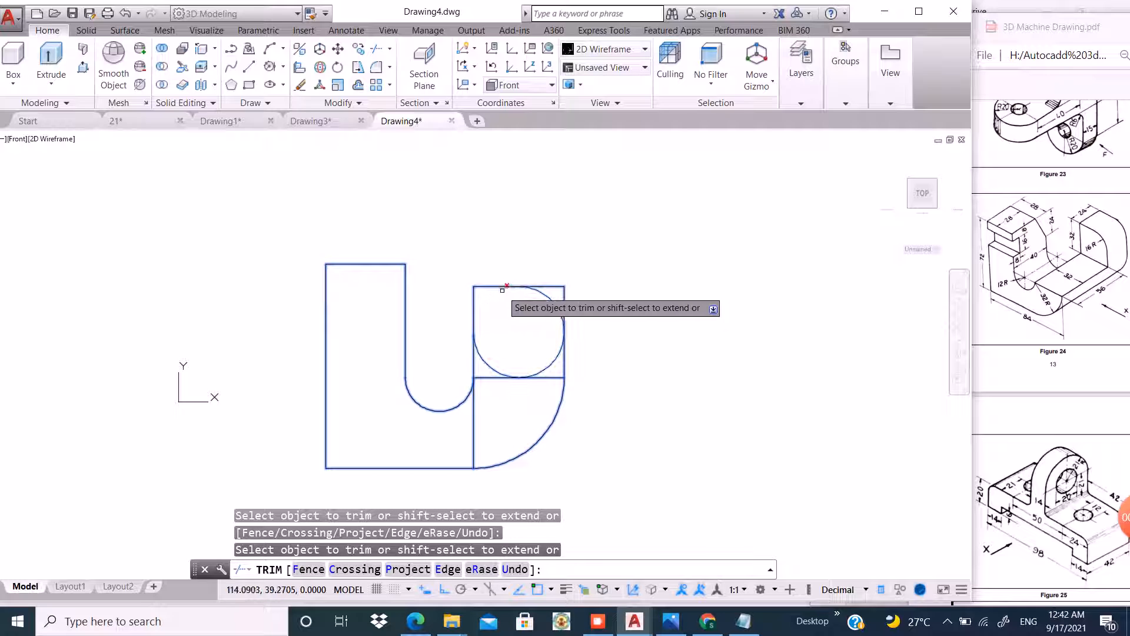
left_click(559, 349)
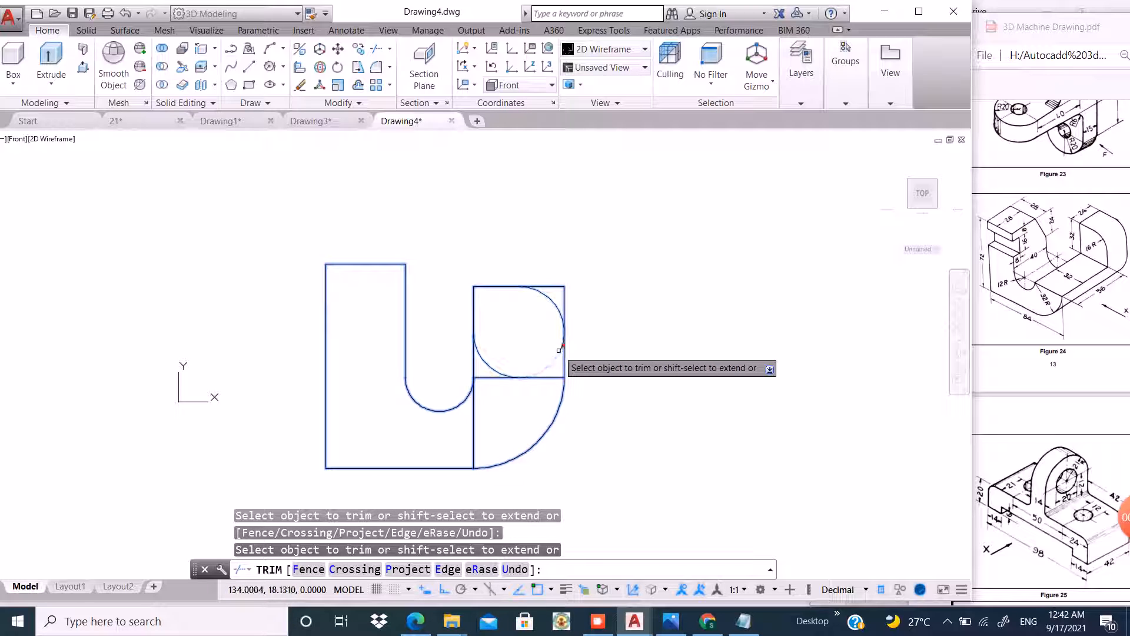
left_click(594, 262)
left_click(563, 288)
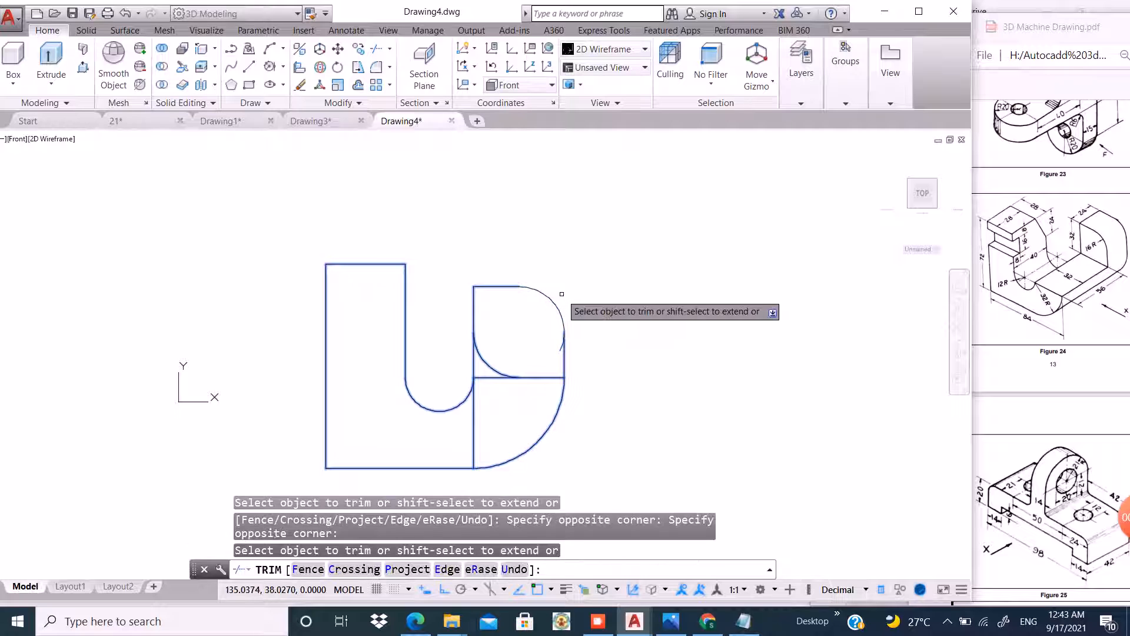
scroll(558, 327, "up", 3)
left_click(552, 328)
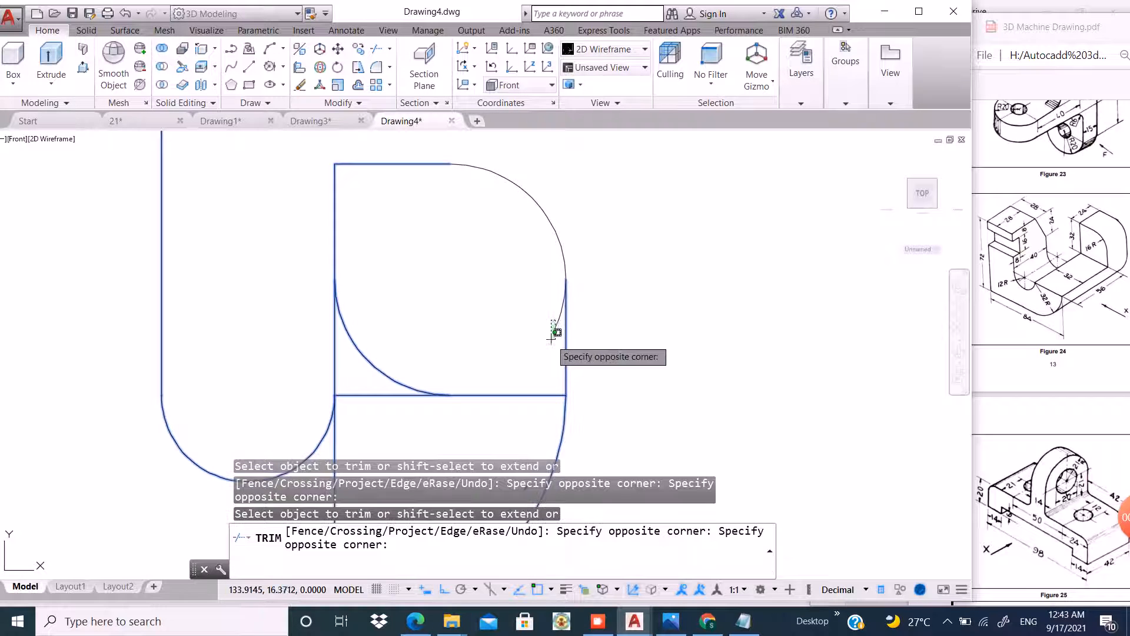
left_click(558, 320)
right_click(622, 274)
left_click(638, 283)
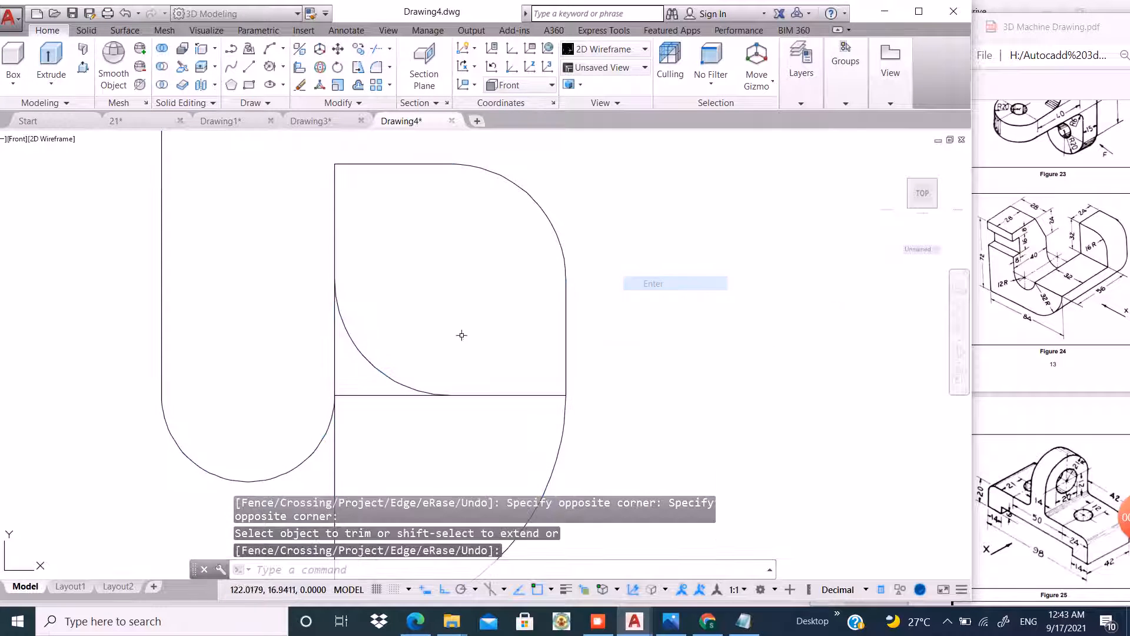
Erase the leftover inner quarter arc of the circle inside the square.
left_click(383, 346)
left_click(361, 365)
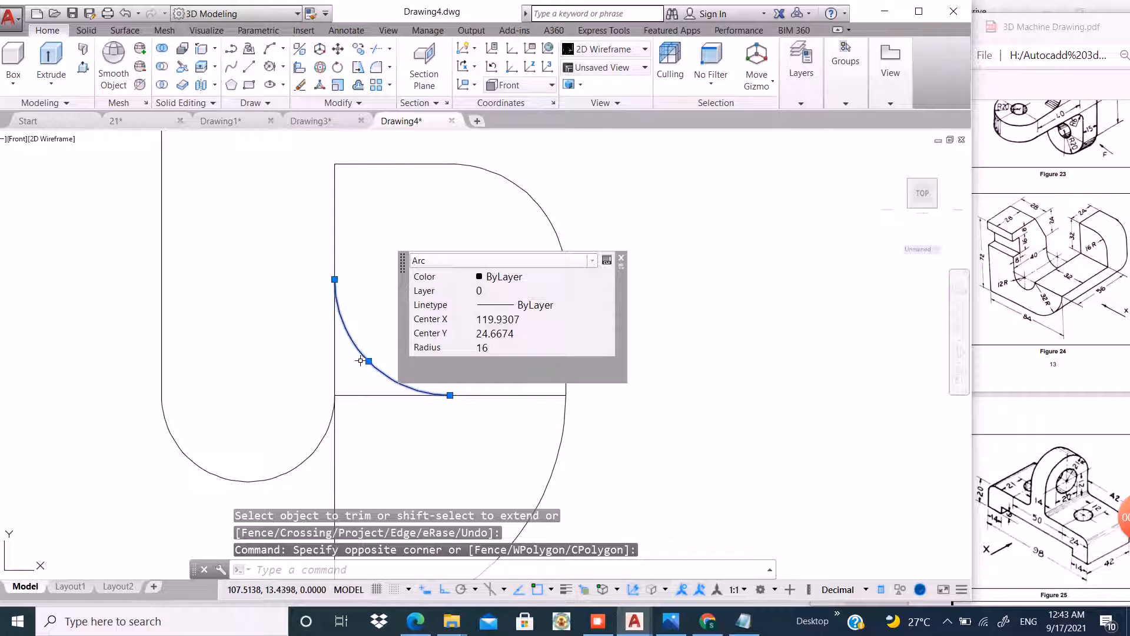
type("e")
key("Return")
Join all the outline objects of the profile into a single polyline.
scroll(644, 324, "down", 3)
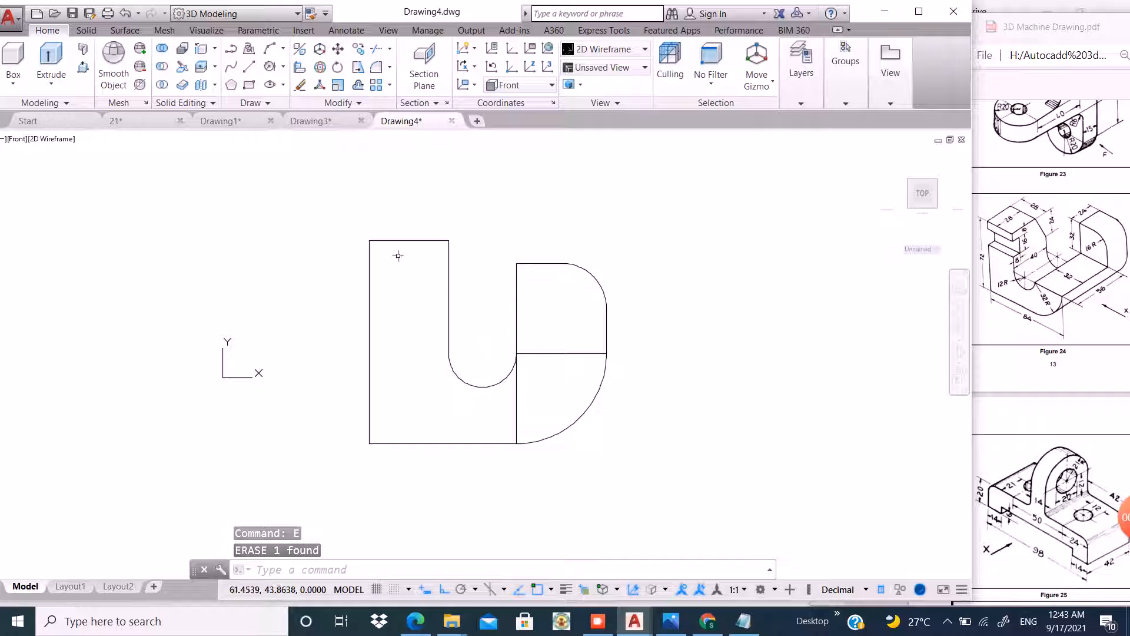
left_click(680, 212)
left_click(331, 464)
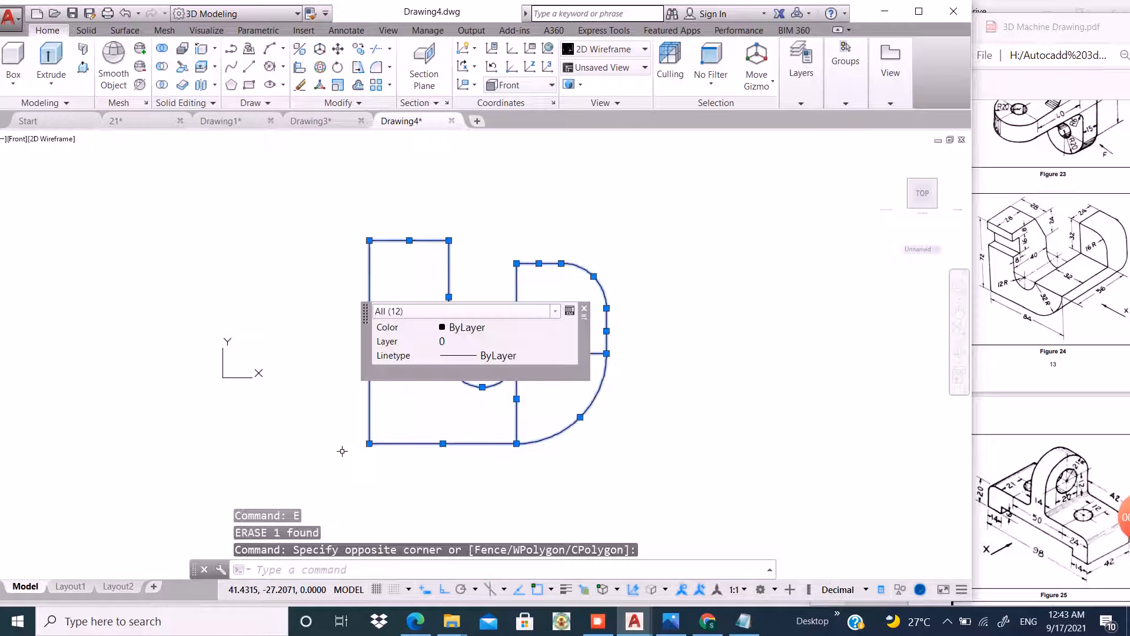
type("j")
key("Return")
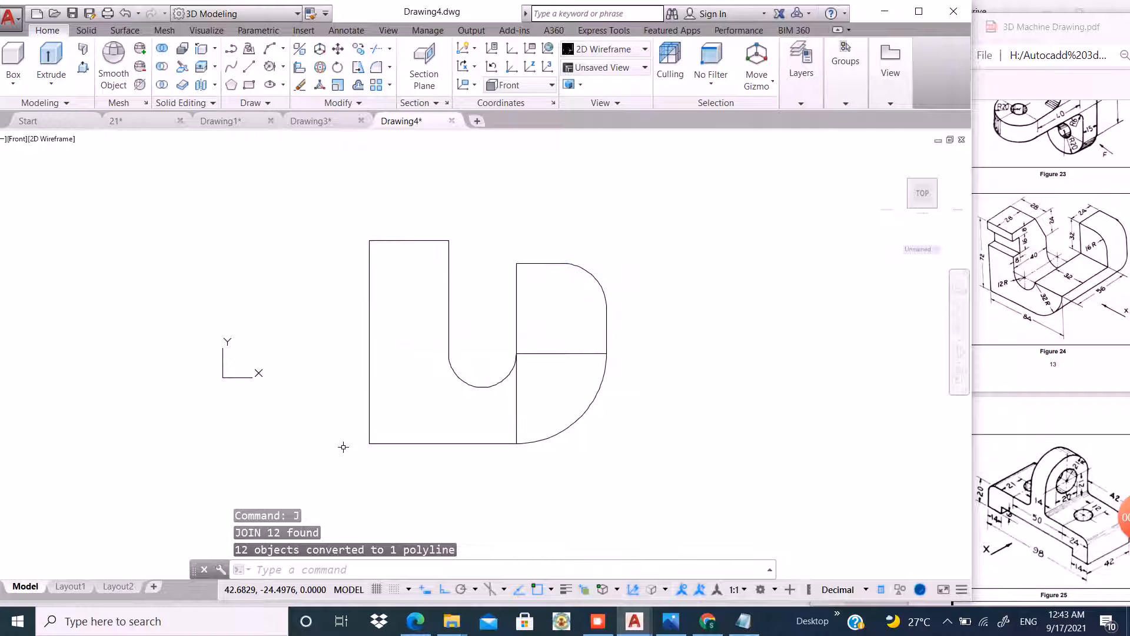
Press-pull the left U-shaped region to a height of 40.
scroll(442, 318, "down", 2)
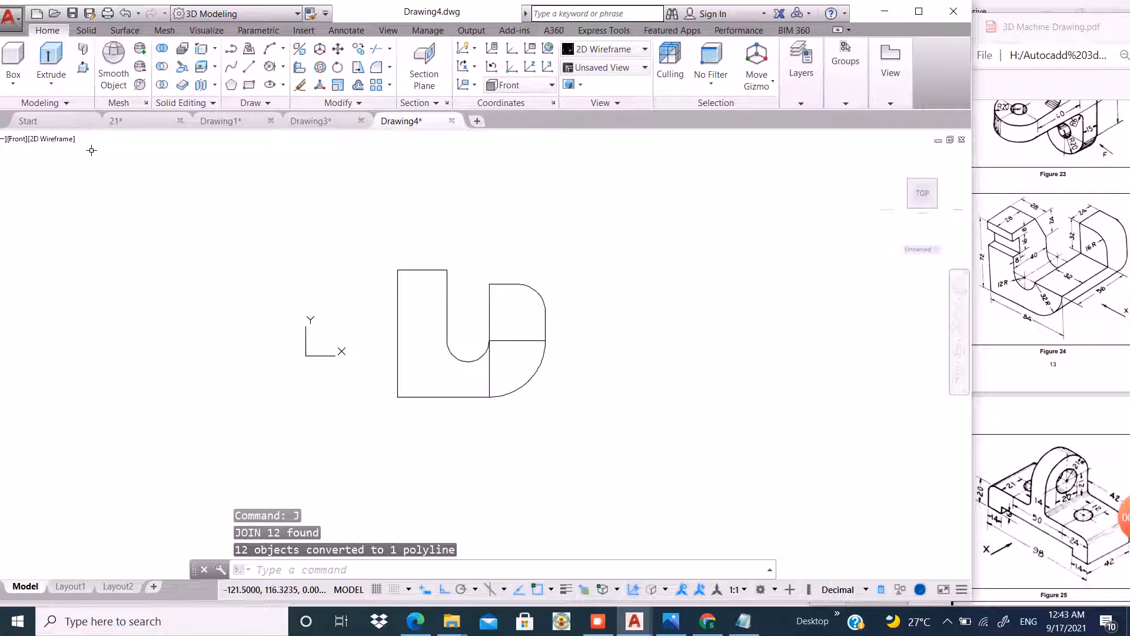
left_click(83, 66)
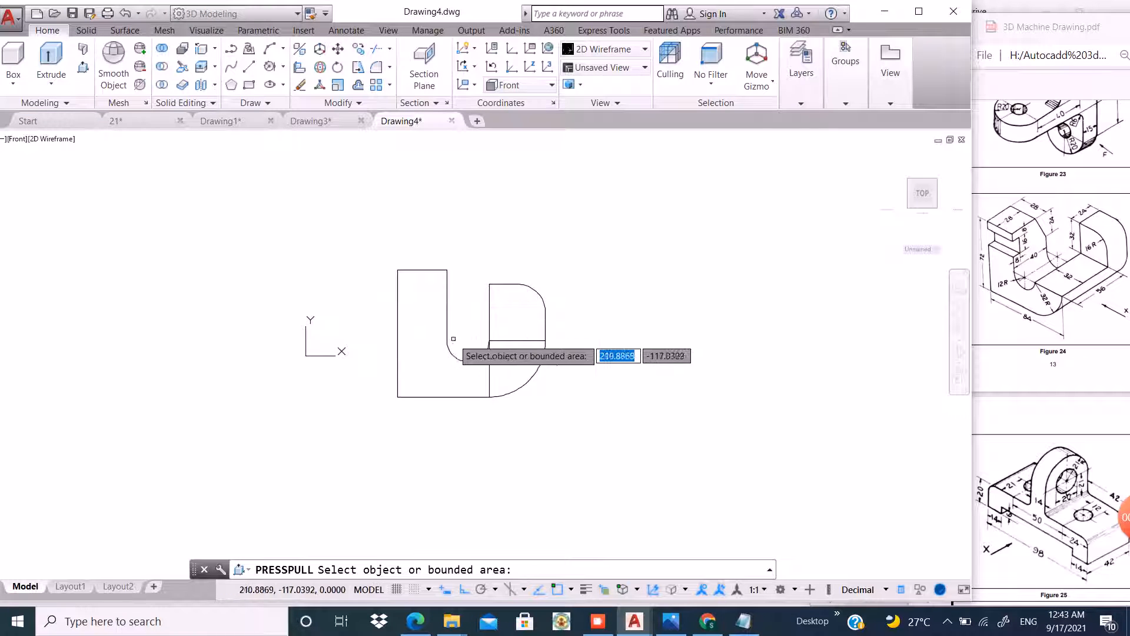
left_click(424, 345)
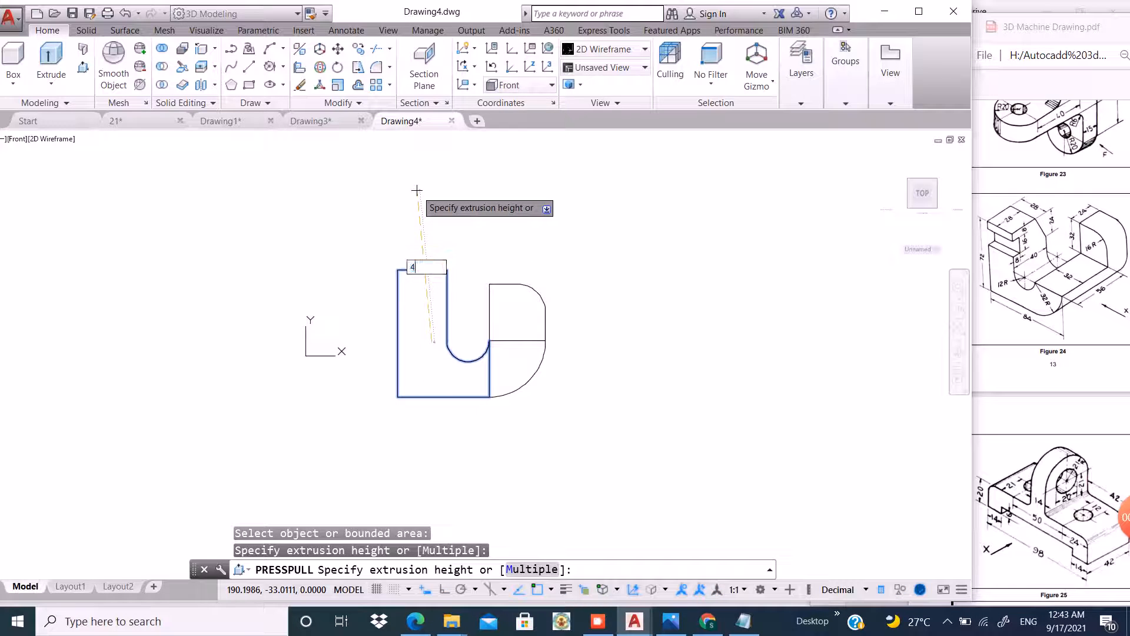
type("40")
key("Return")
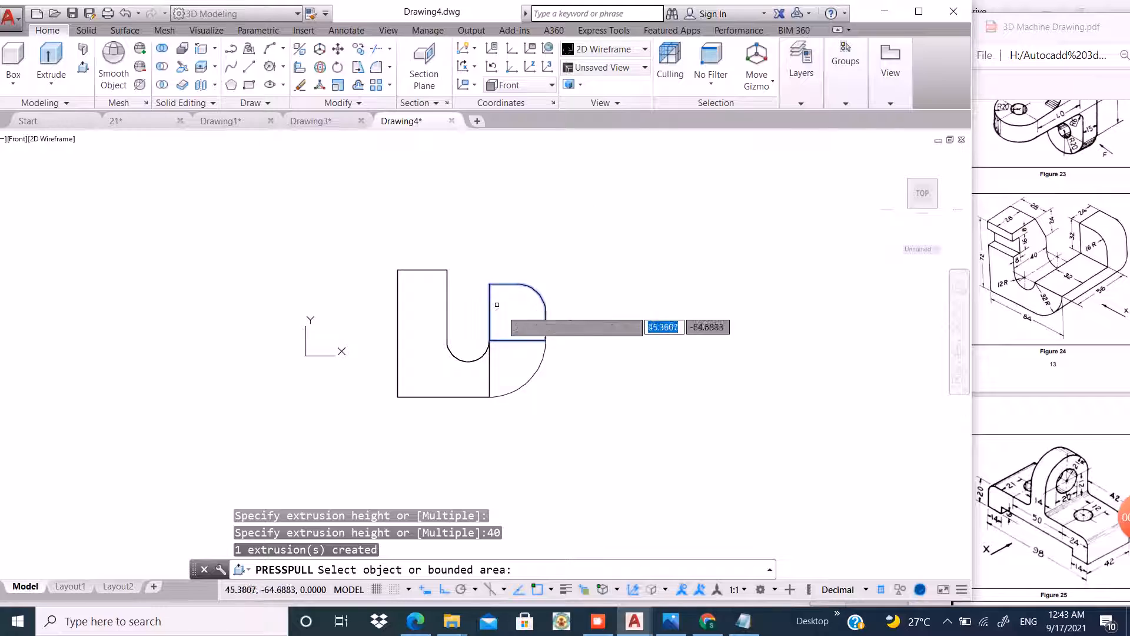
Press-pull the upper right rounded region 24 and the lower right quarter region 80.
left_click(518, 309)
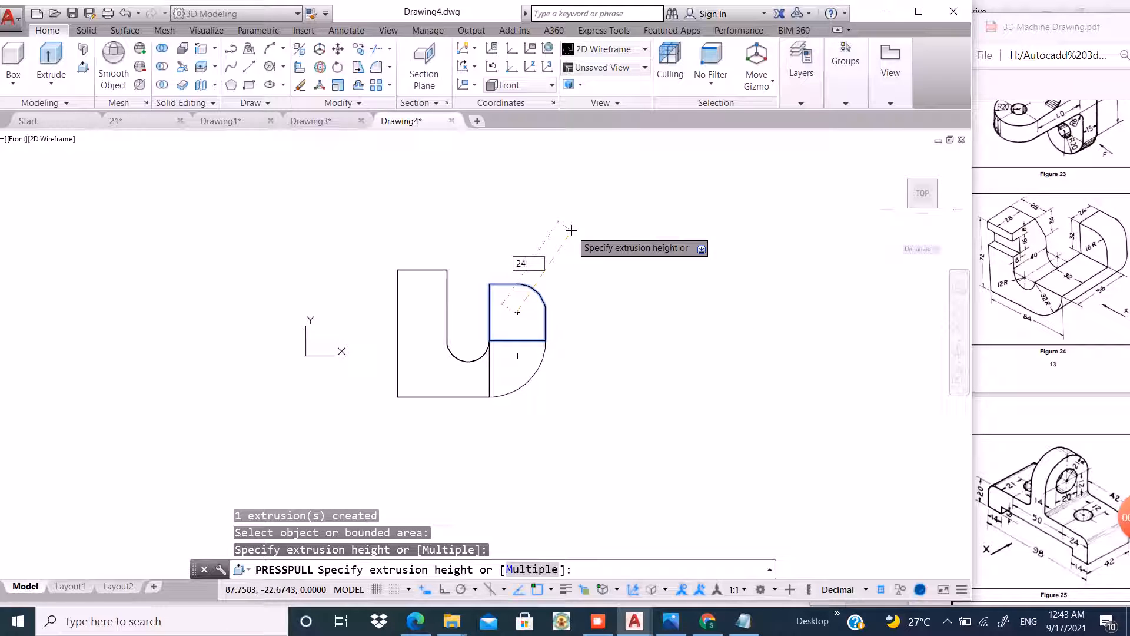
key("Return")
left_click(510, 364)
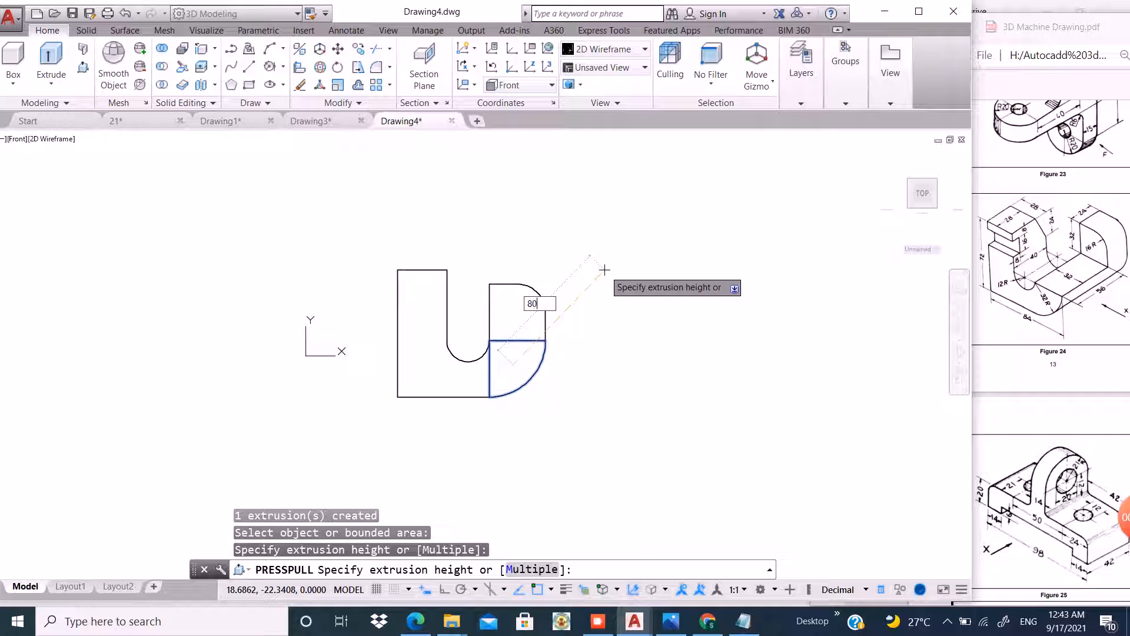
type("80")
key("Return")
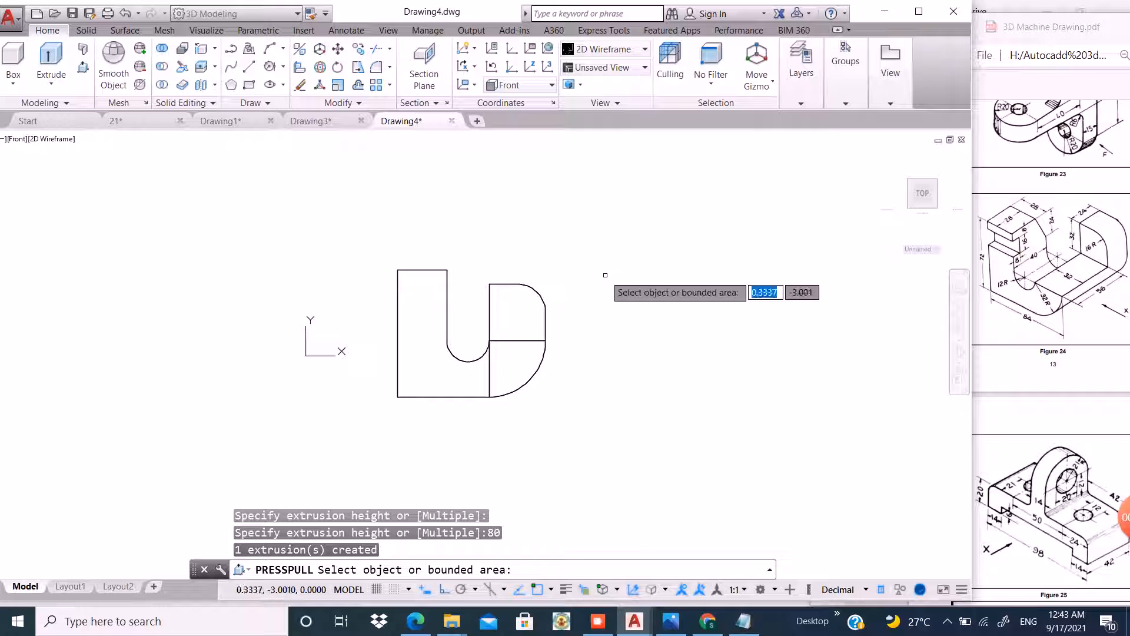
key("Return")
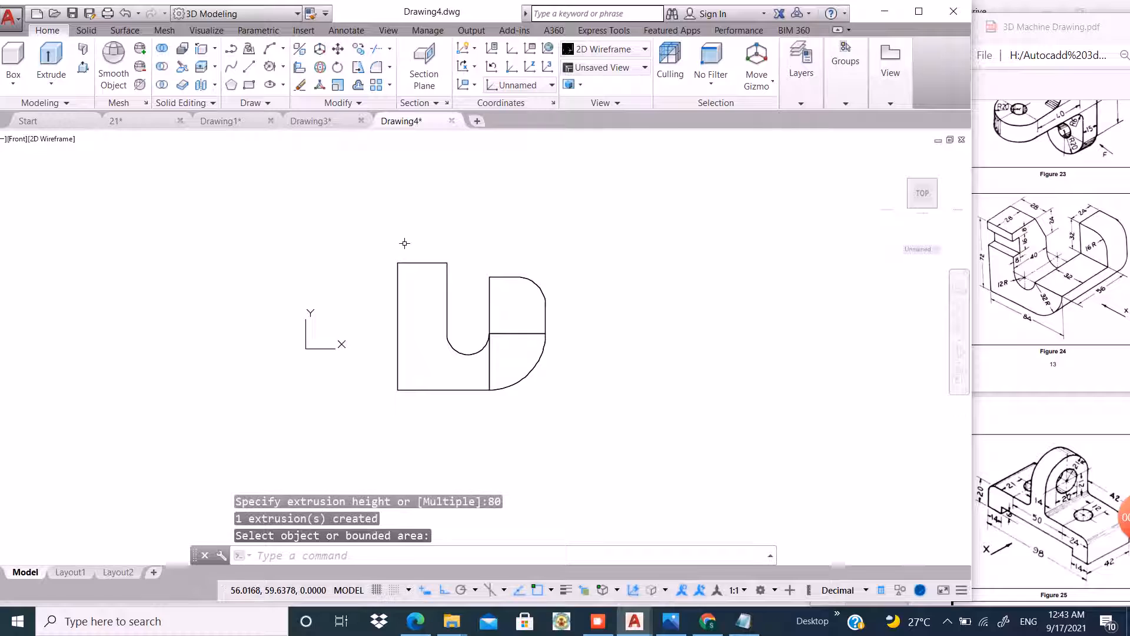
Switch to the SE Isometric view with the Shades of Gray visual style.
left_click(16, 139)
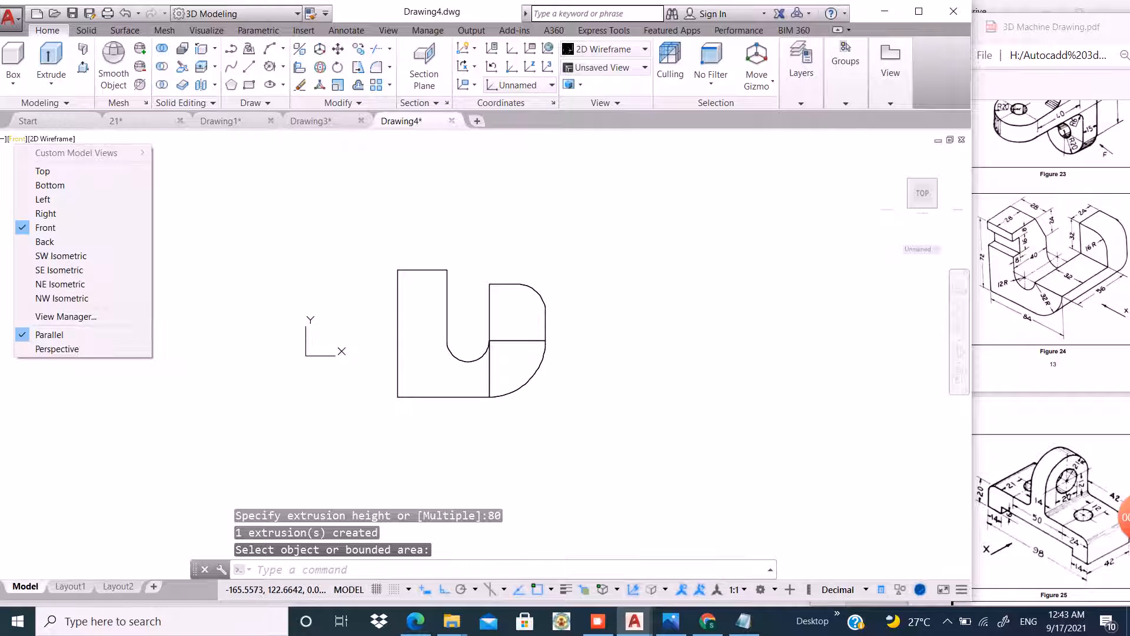
left_click(59, 269)
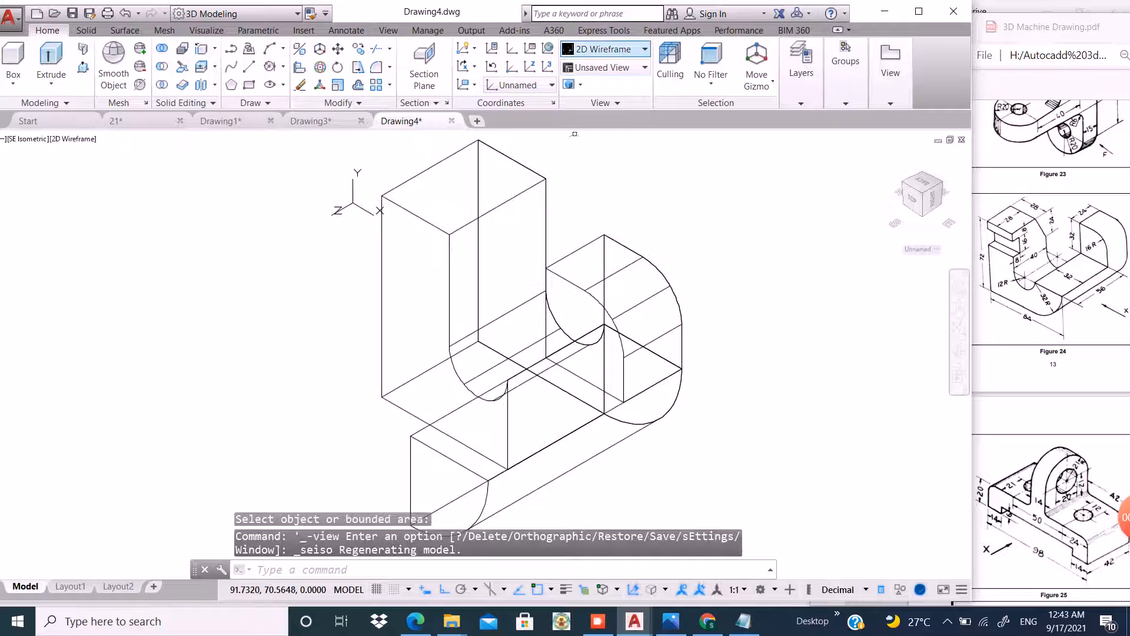
left_click(624, 48)
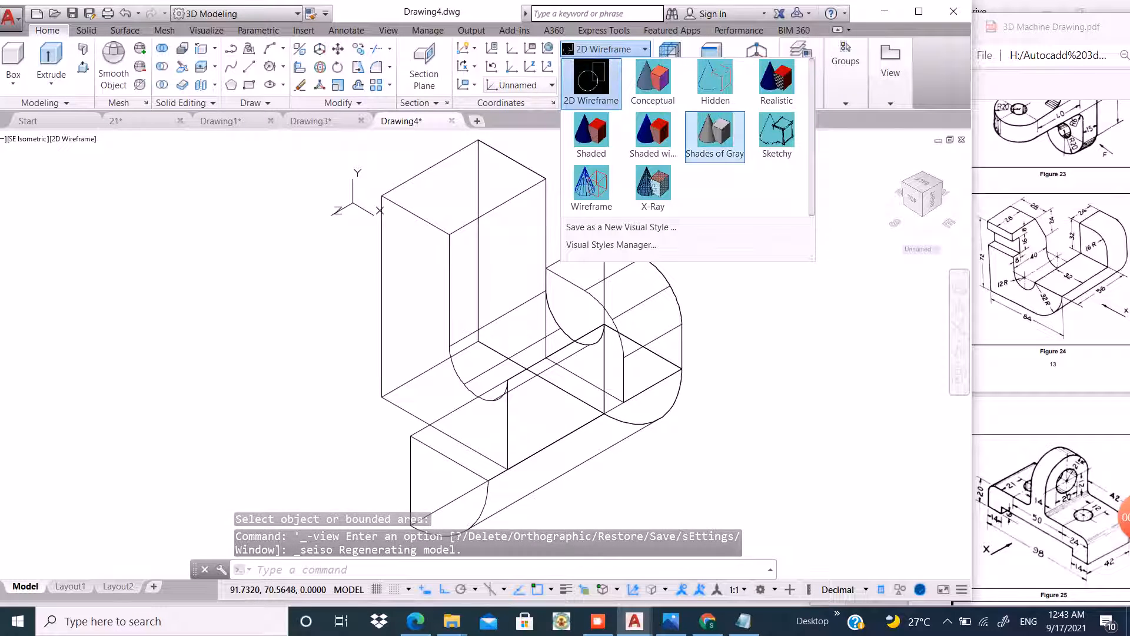
left_click(692, 129)
Move the two right-hand solids 40 units along the depth direction behind the left block.
scroll(803, 225, "down", 3)
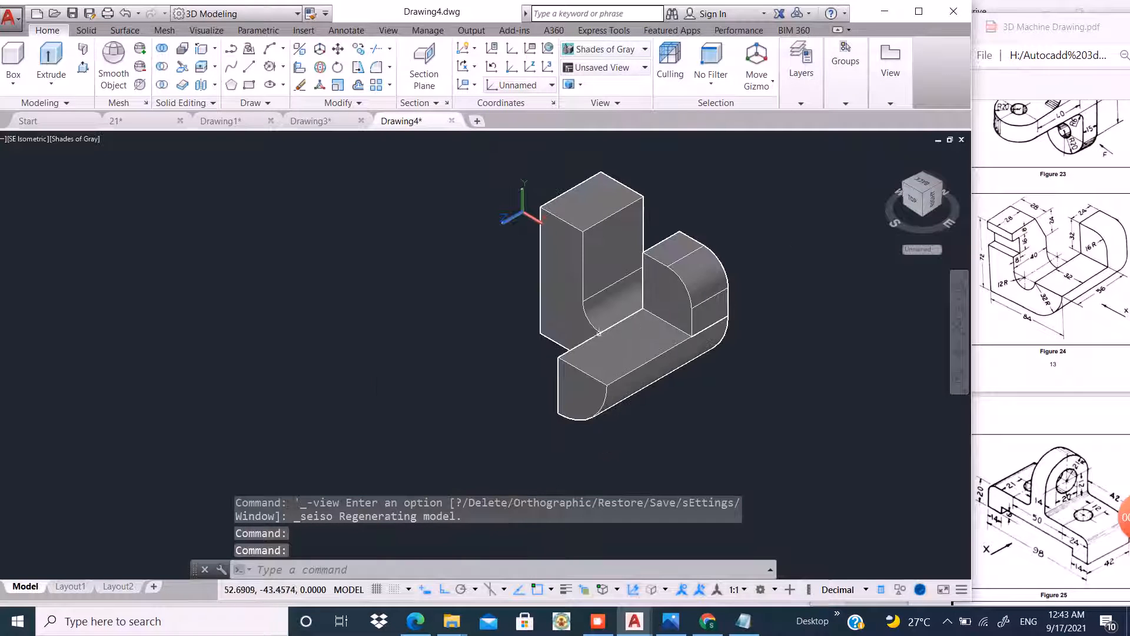
left_click(581, 384)
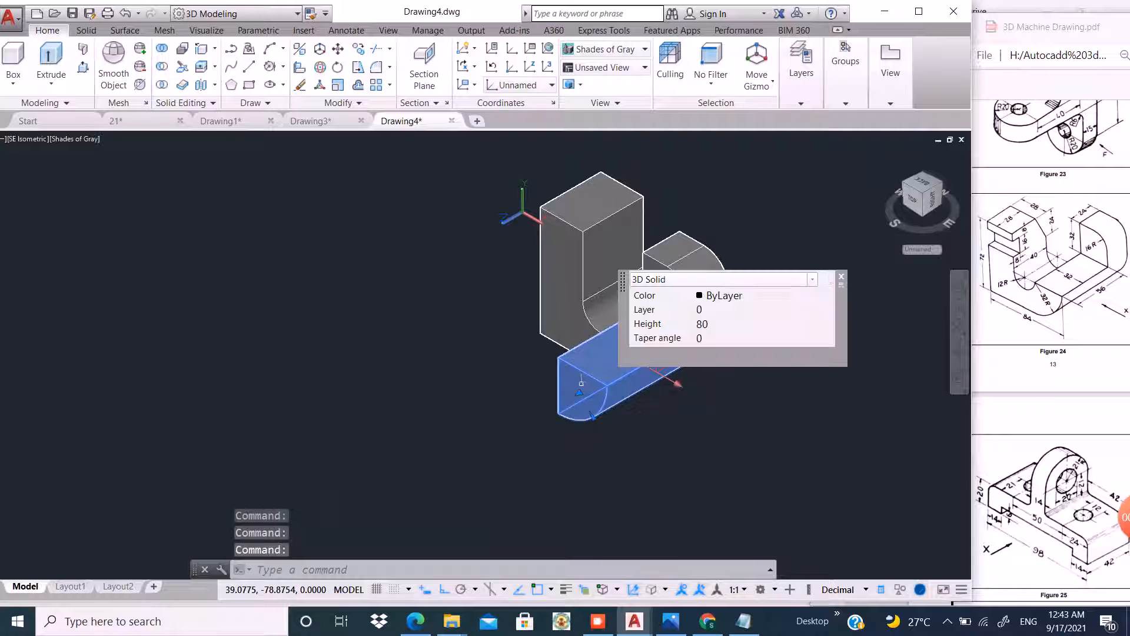
left_click(684, 250)
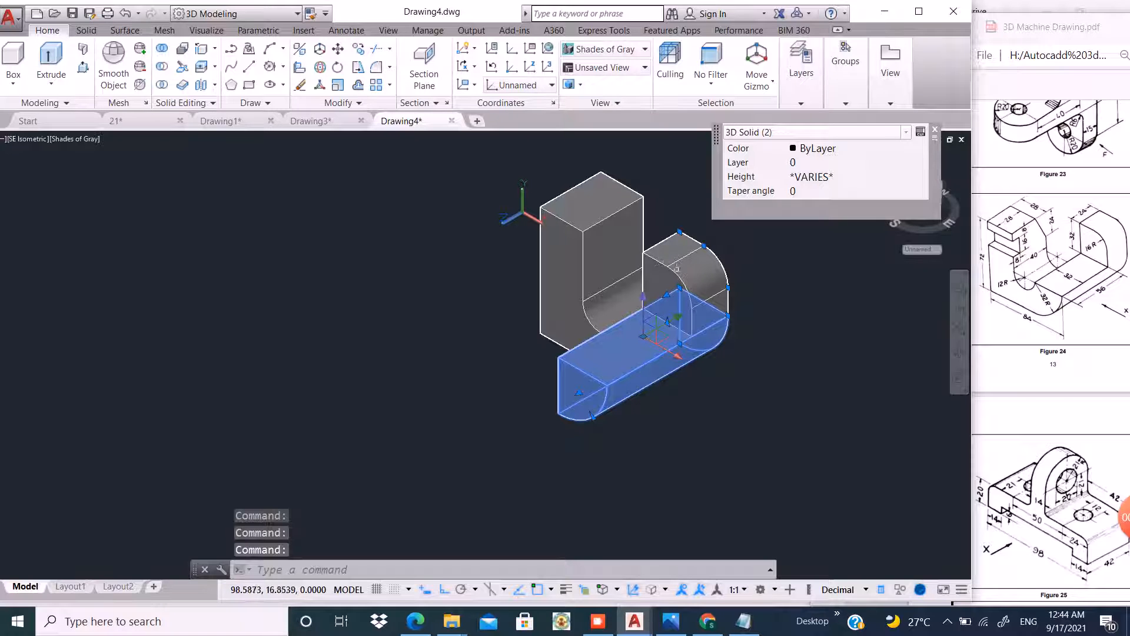
left_click(773, 230)
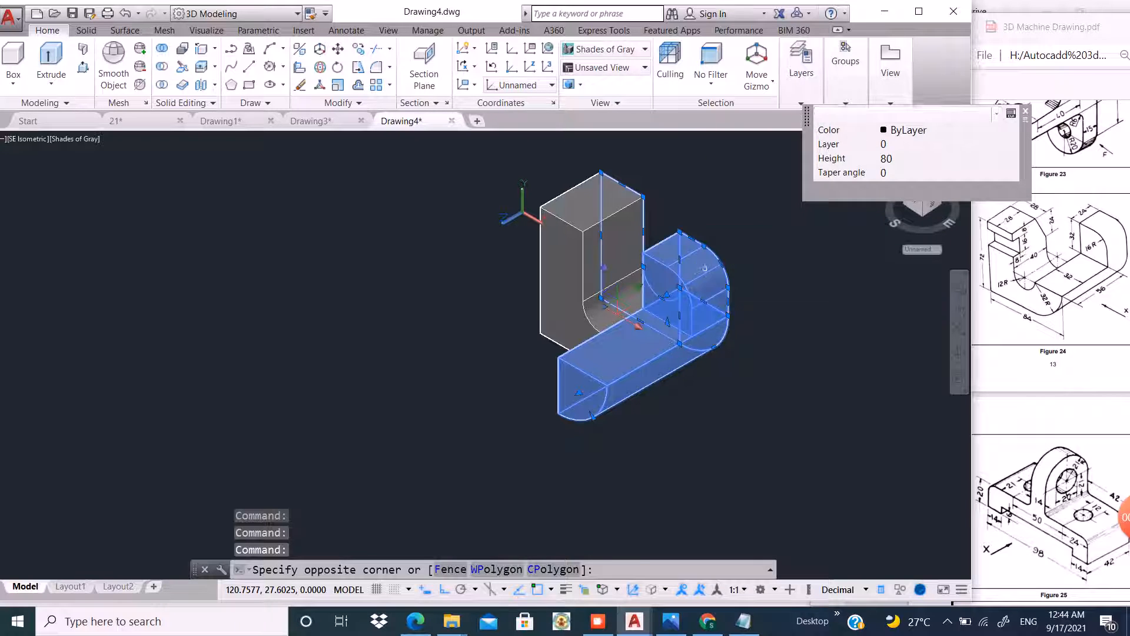
left_click(546, 212)
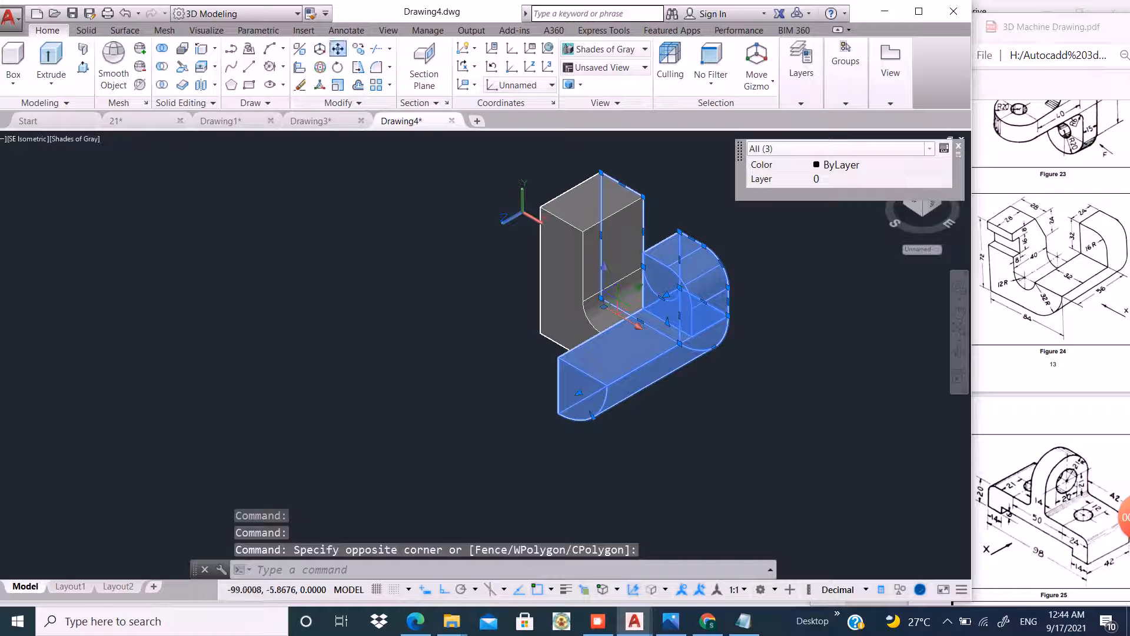
left_click(338, 48)
left_click(565, 390)
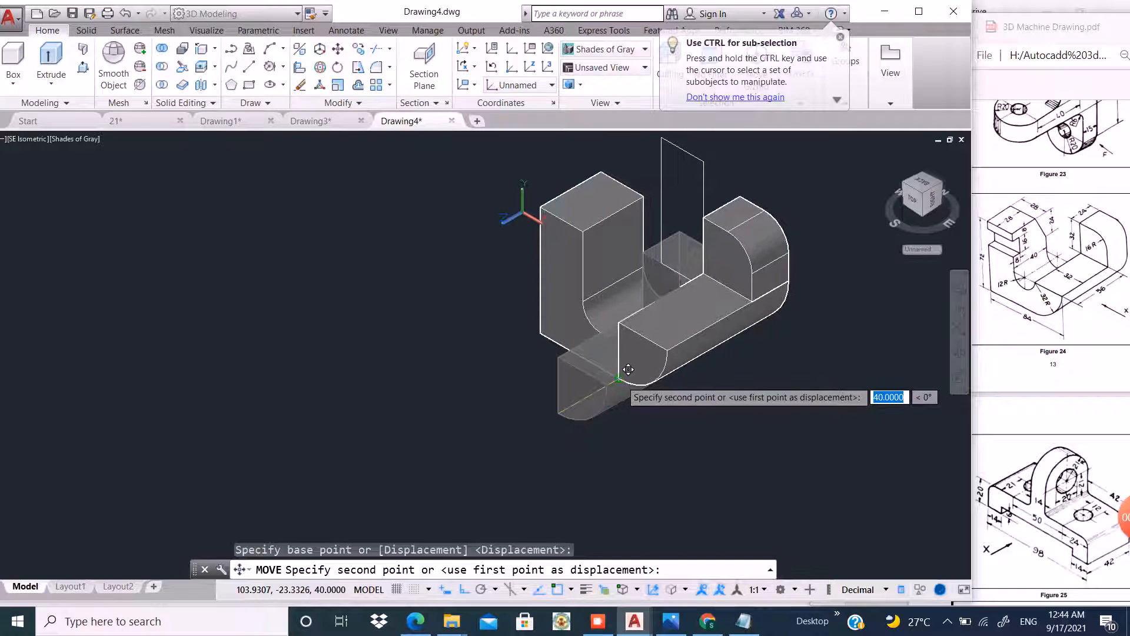
left_click(628, 369)
Erase the leftover vertical polyline rectangle standing beside the solids.
scroll(642, 307, "down", 2)
scroll(636, 268, "up", 3)
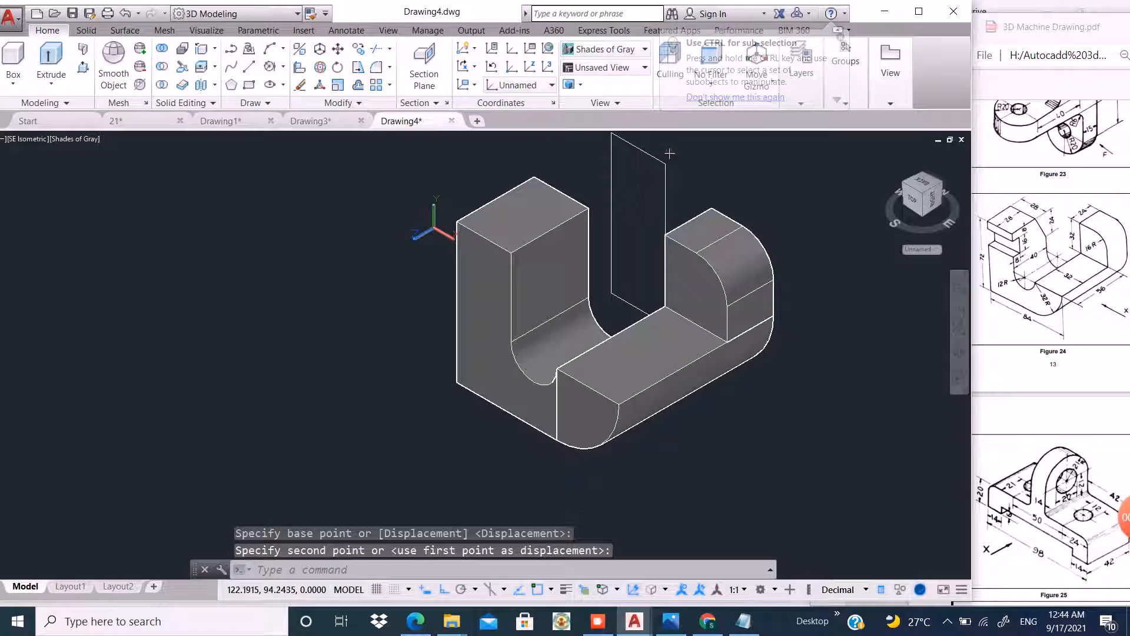
left_click(651, 173)
left_click(646, 169)
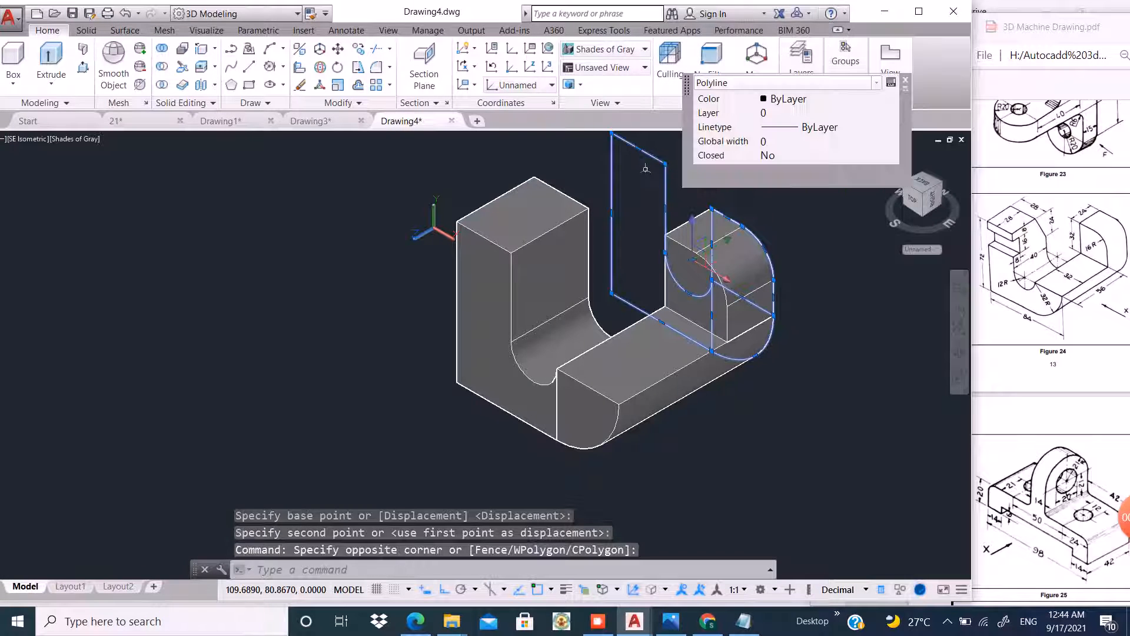
type("e")
key("Return")
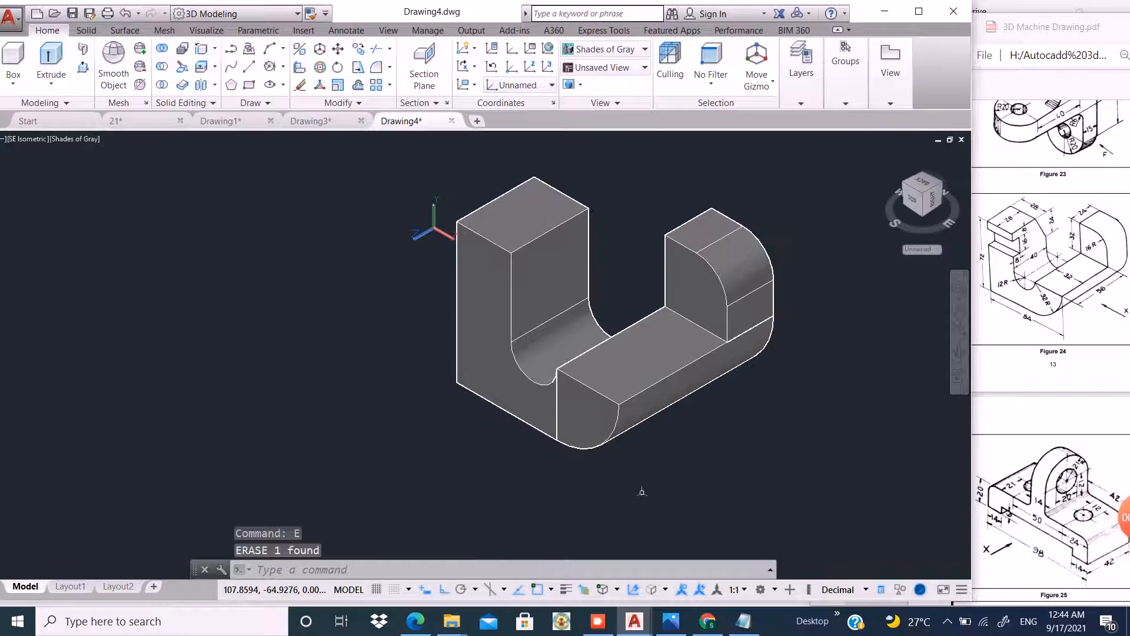
Use Copy Edges to copy the left block's top front edge 8 units downward.
scroll(478, 236, "up", 5)
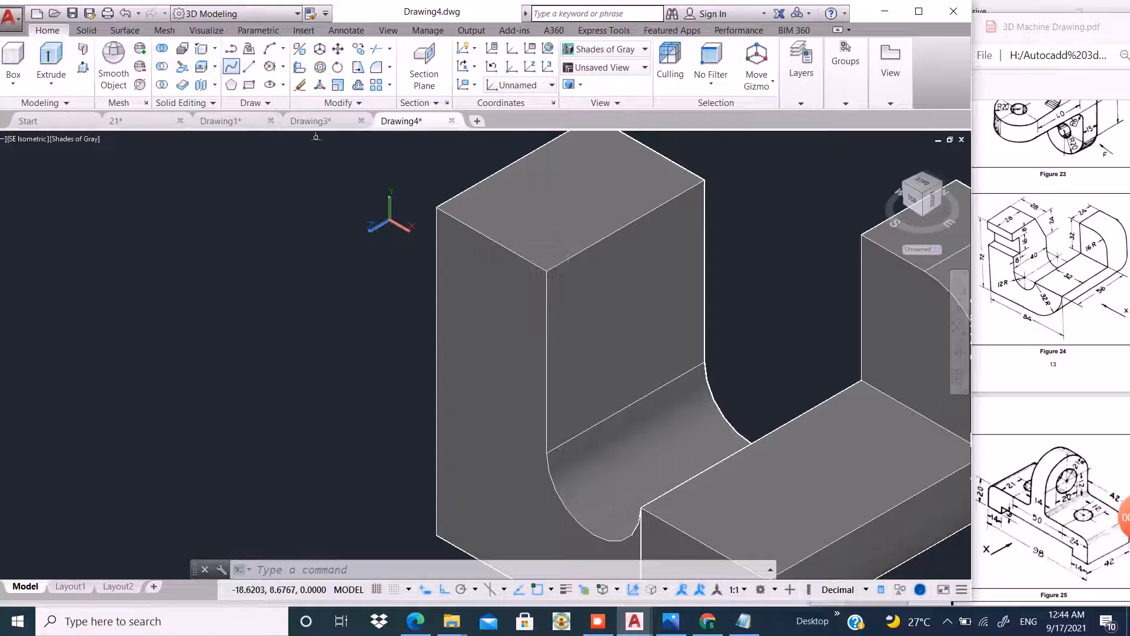
left_click(202, 48)
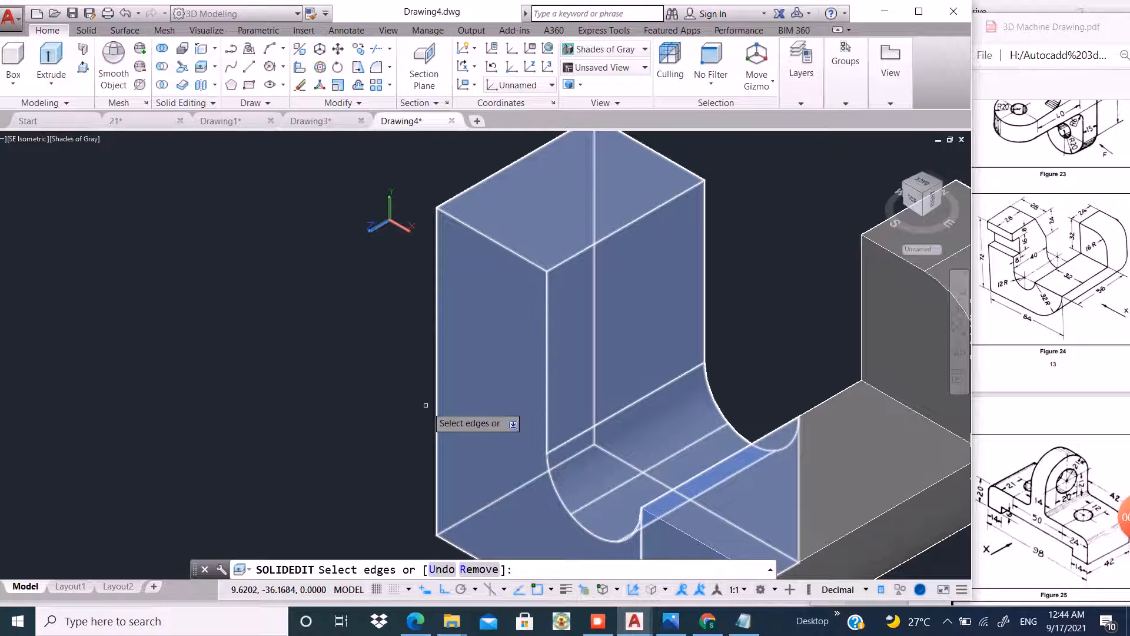
middle_click_drag(425, 405, 484, 351, "shift")
scroll(485, 352, "down", 2)
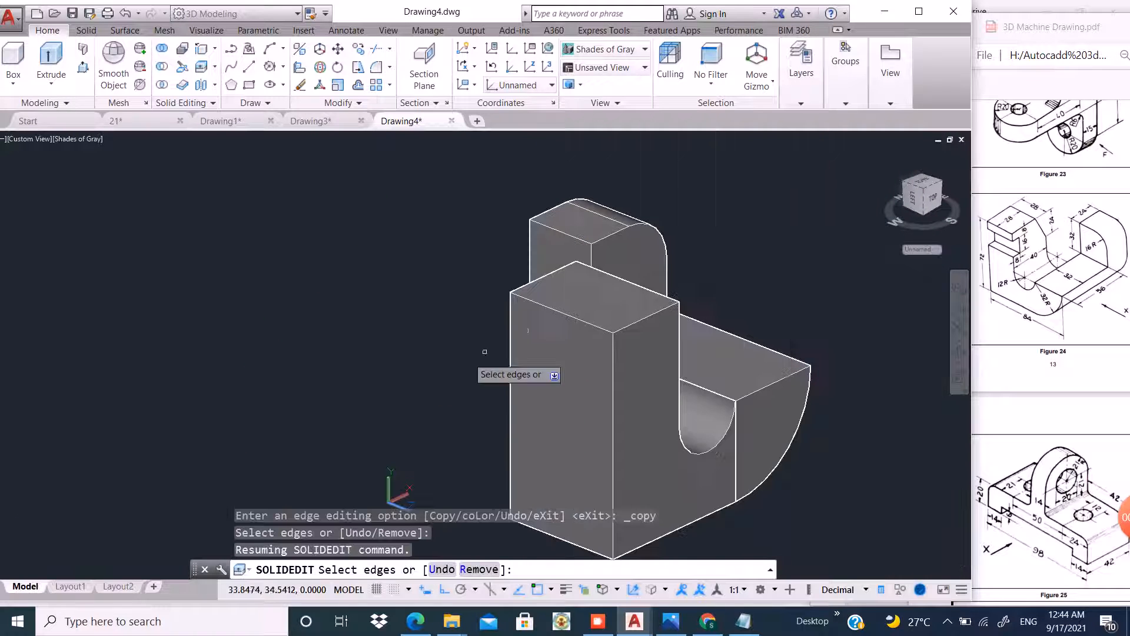
left_click(570, 307)
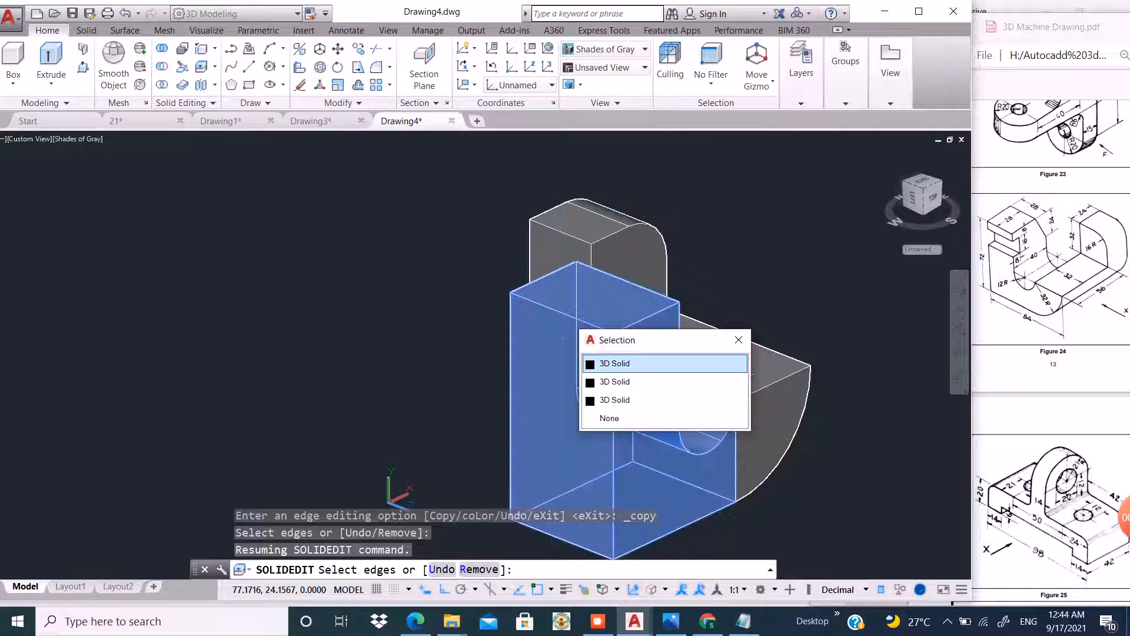
left_click(594, 363)
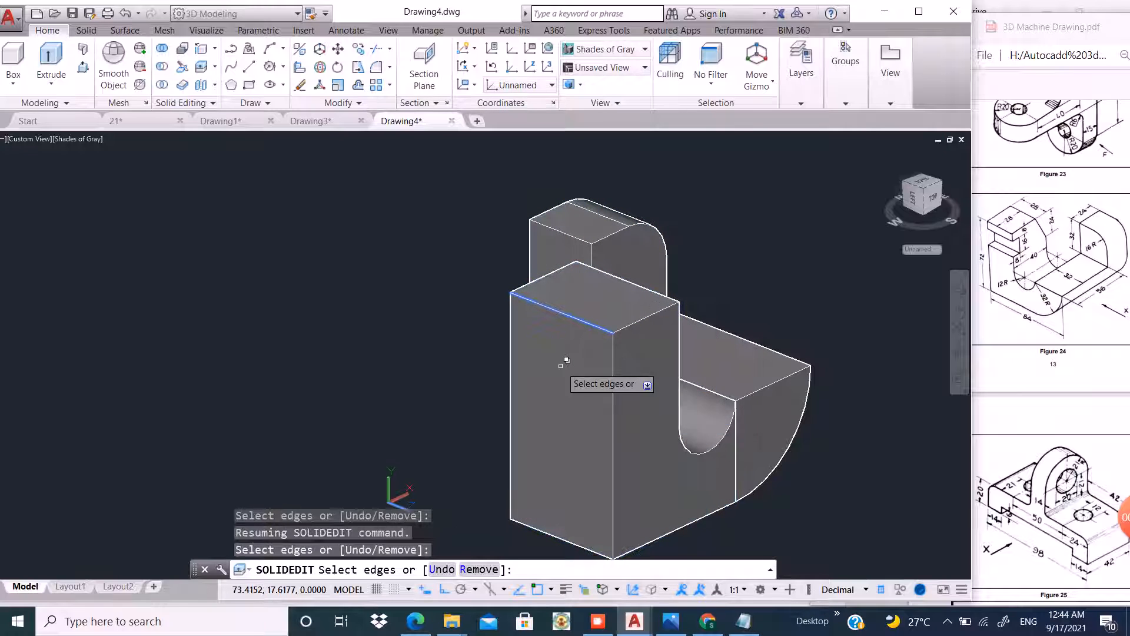
key("Return")
left_click(447, 289)
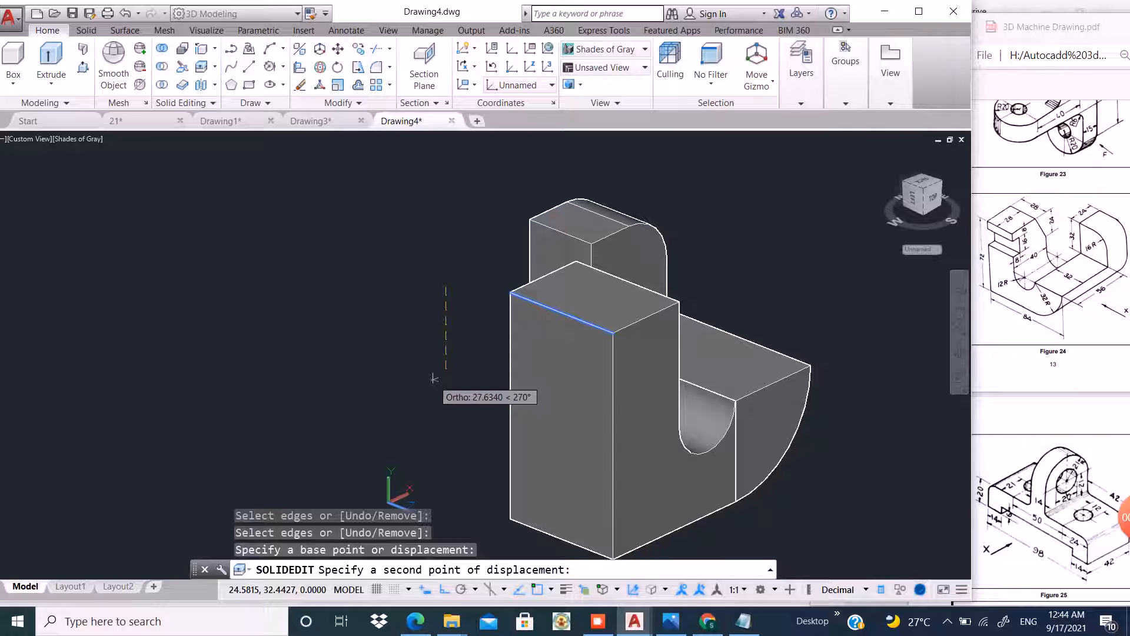
type("8")
key("Return")
Copy that new edge line a further 16 units down from its midpoint.
key("Return")
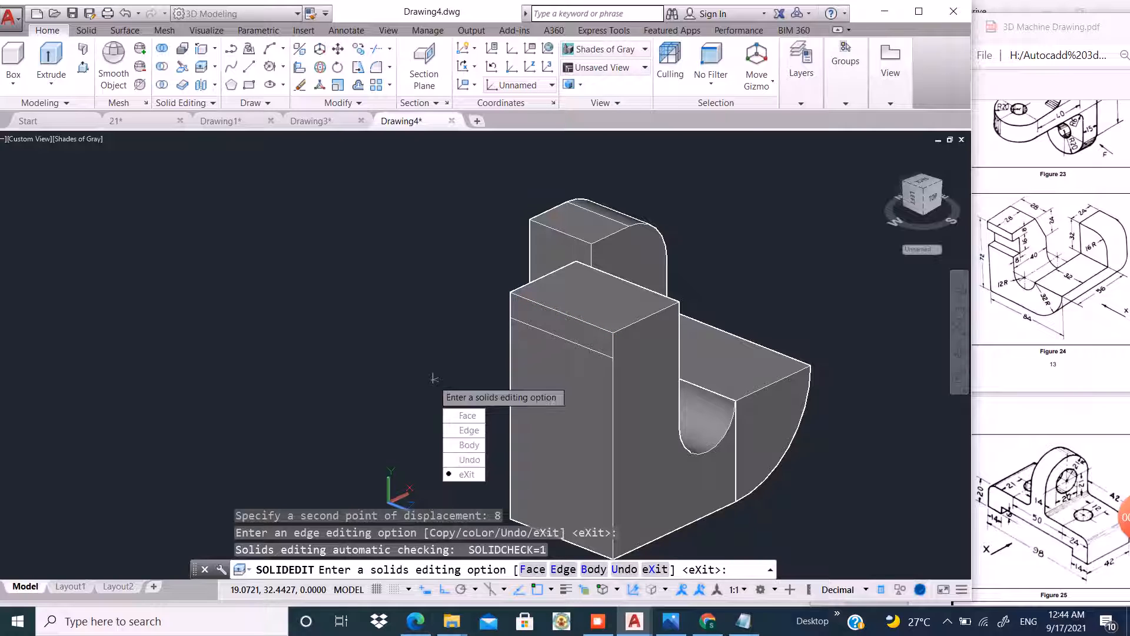
key("Return")
type("co")
key("Return")
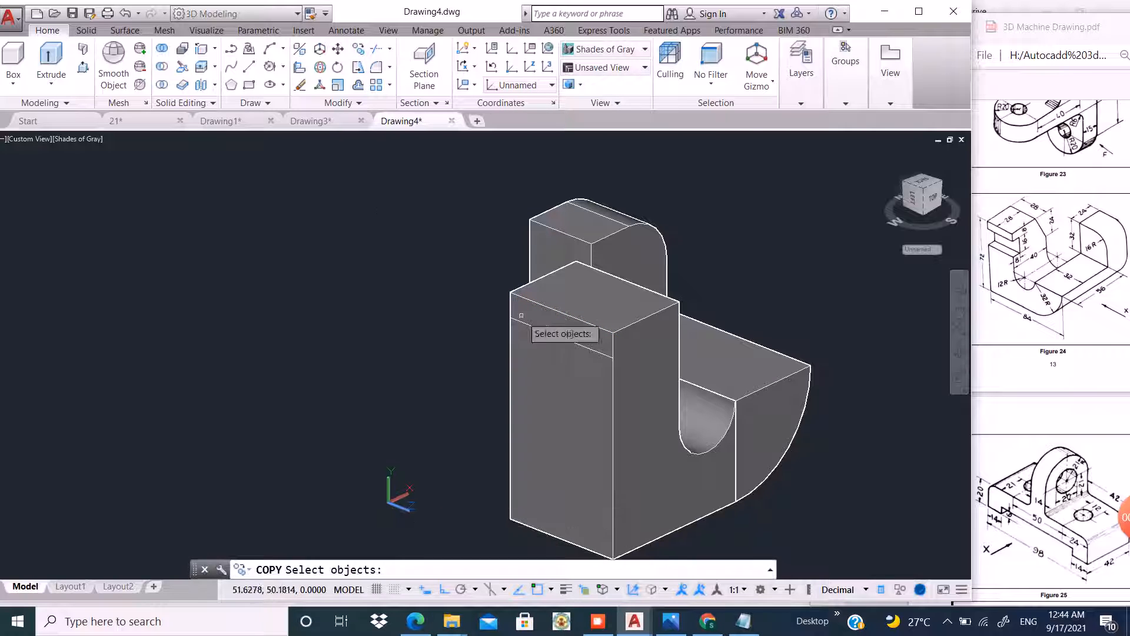
left_click(535, 339)
key("Return")
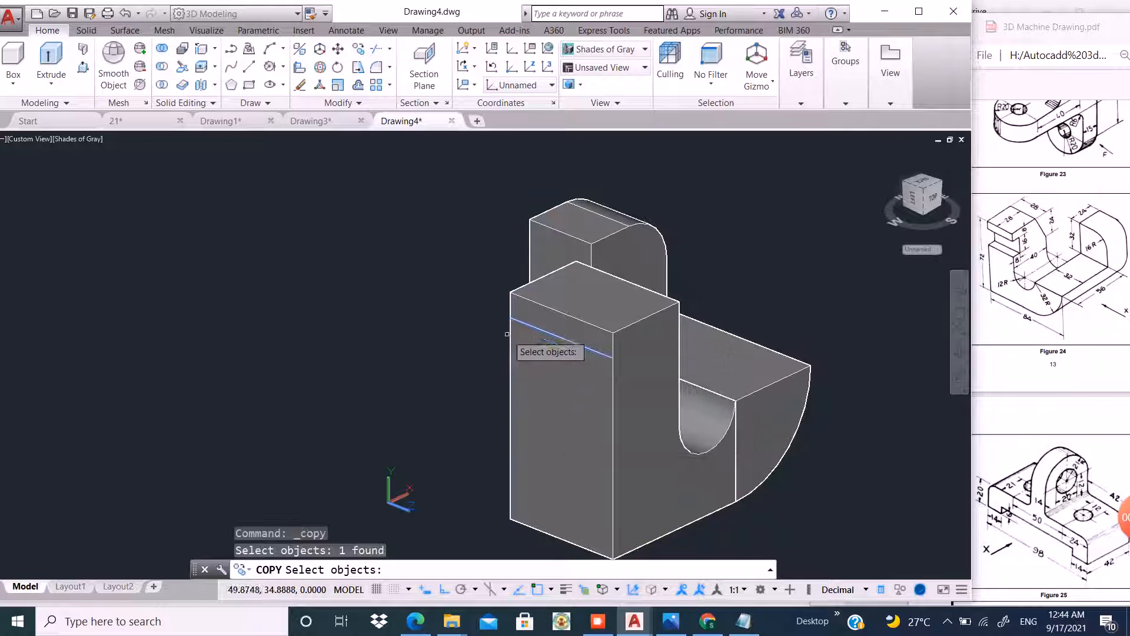
key("Return")
left_click(511, 321)
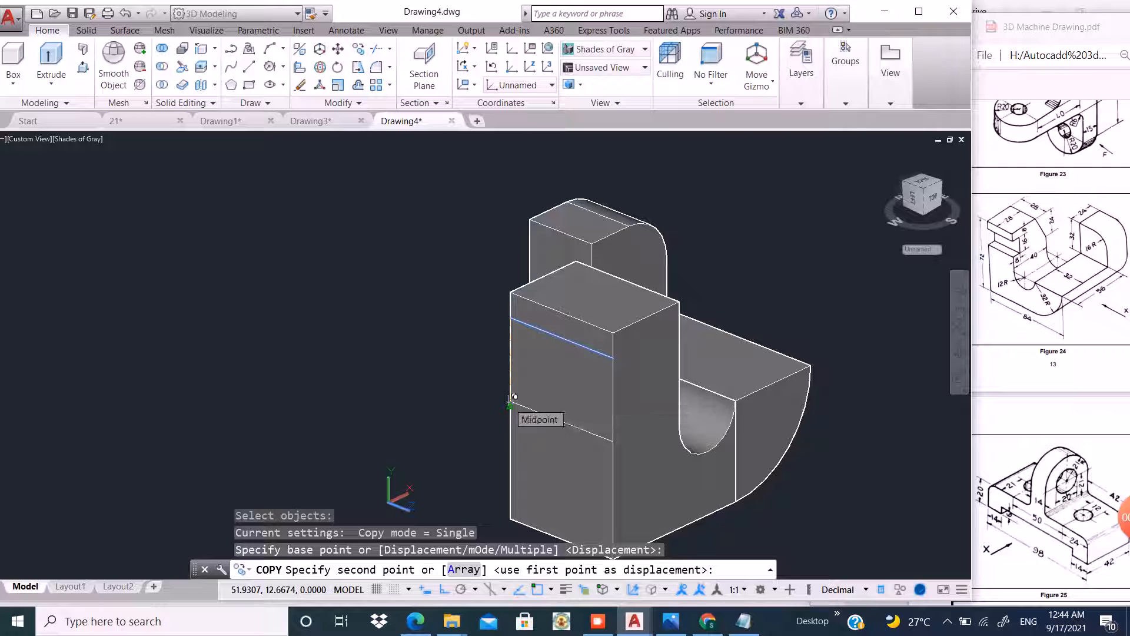
type("16")
key("Return")
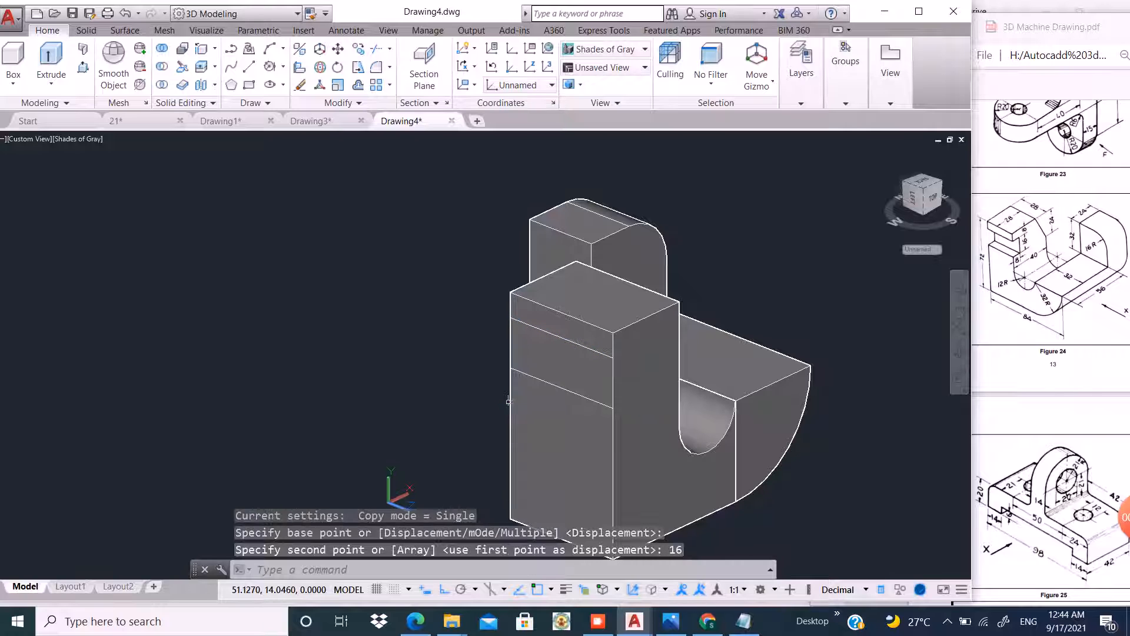
key("Return")
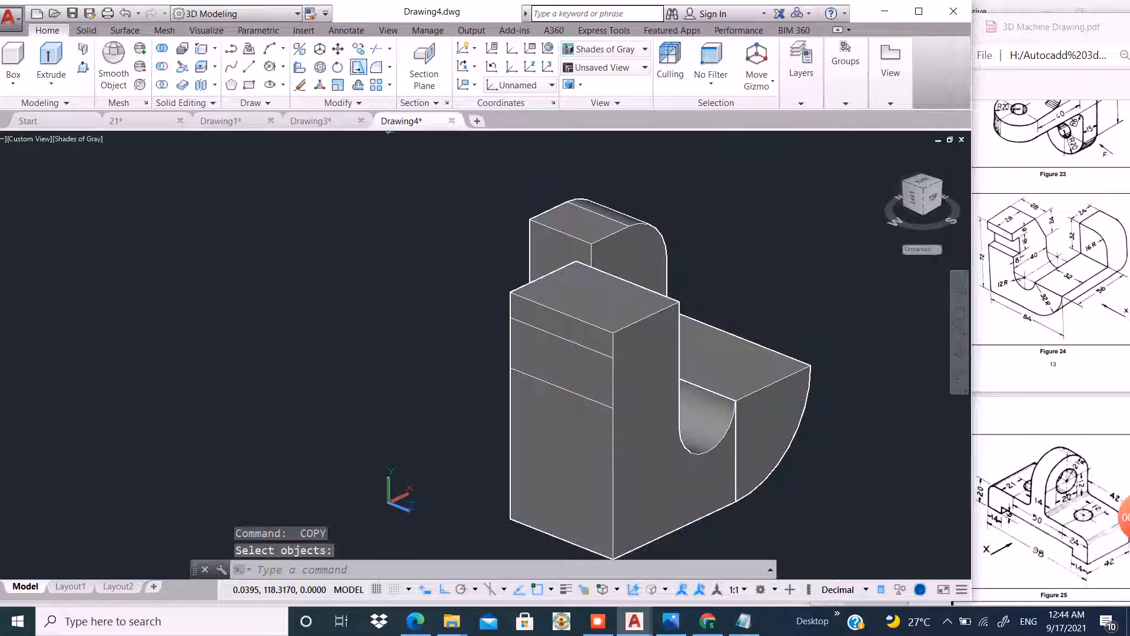
Copy the left block's vertical front corner edge 8 units back along the depth.
left_click(202, 49)
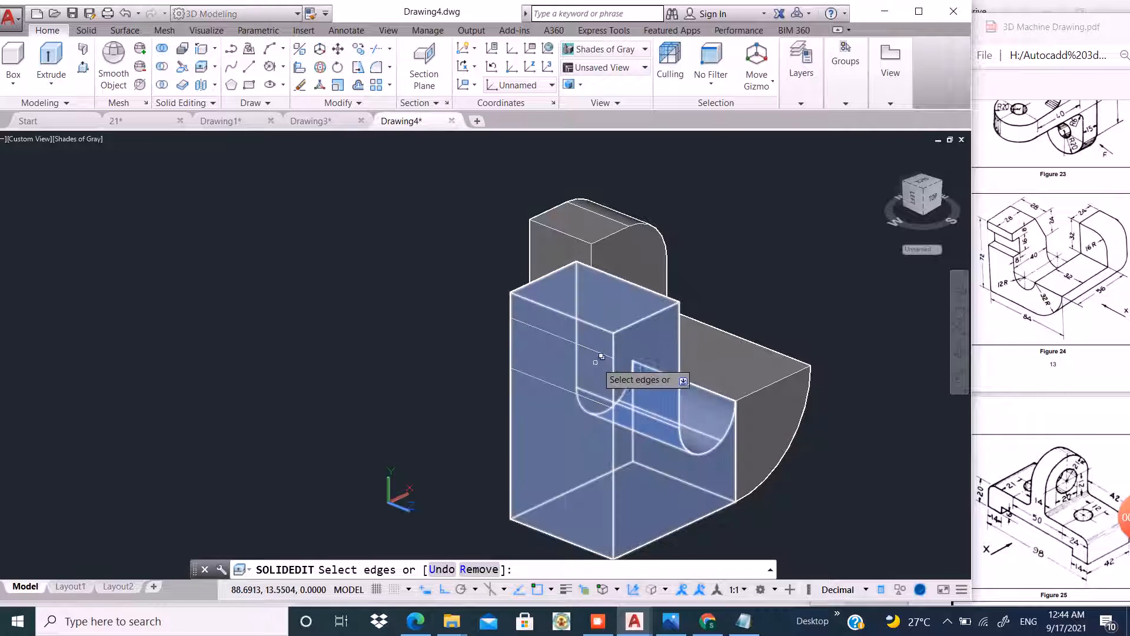
left_click(620, 368)
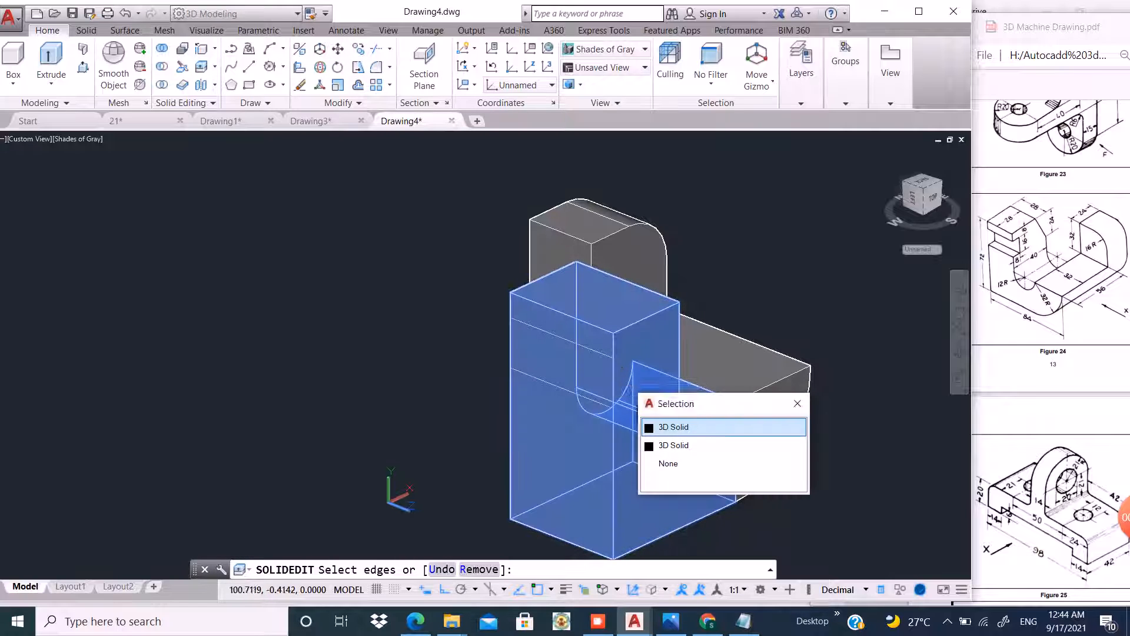
left_click(664, 426)
key("Return")
left_click(377, 379)
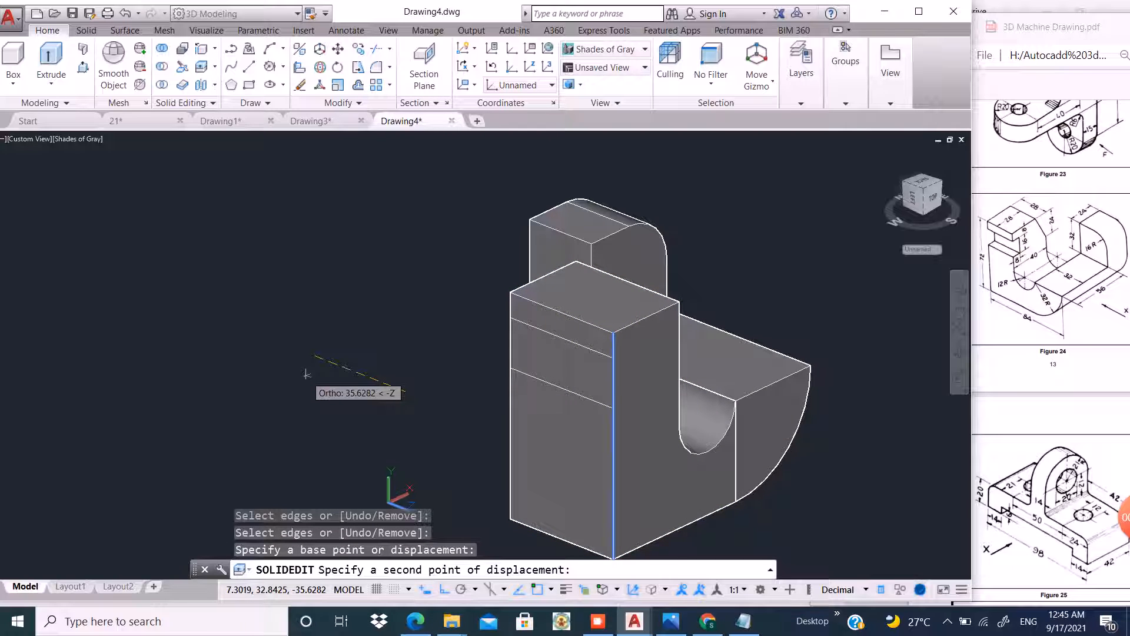
type("8")
key("Return")
key("Return")
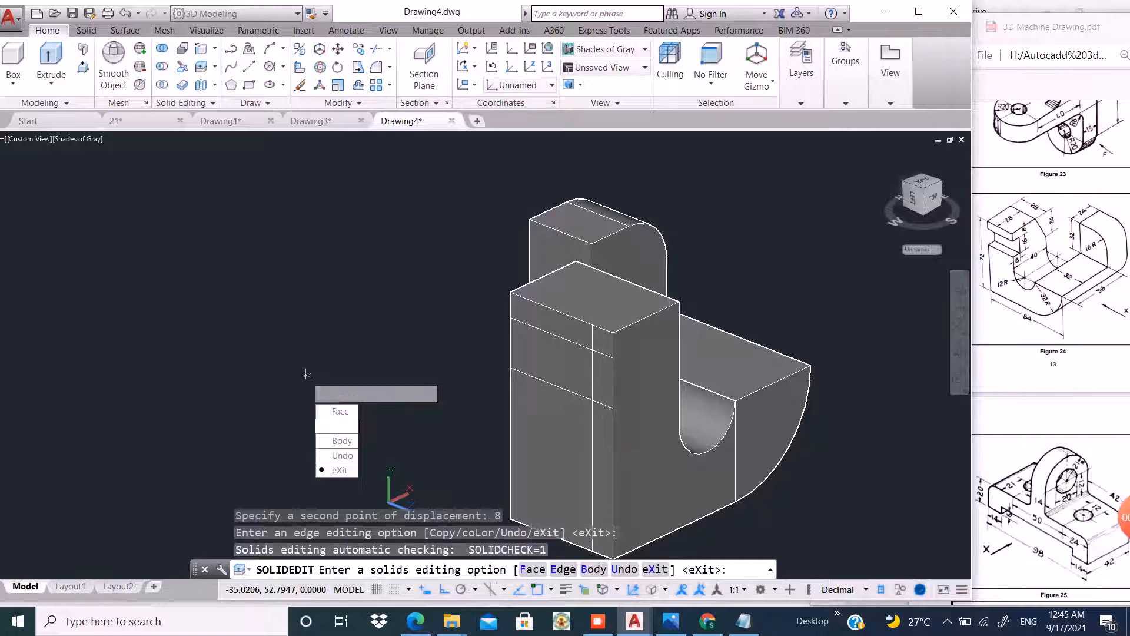
key("Return")
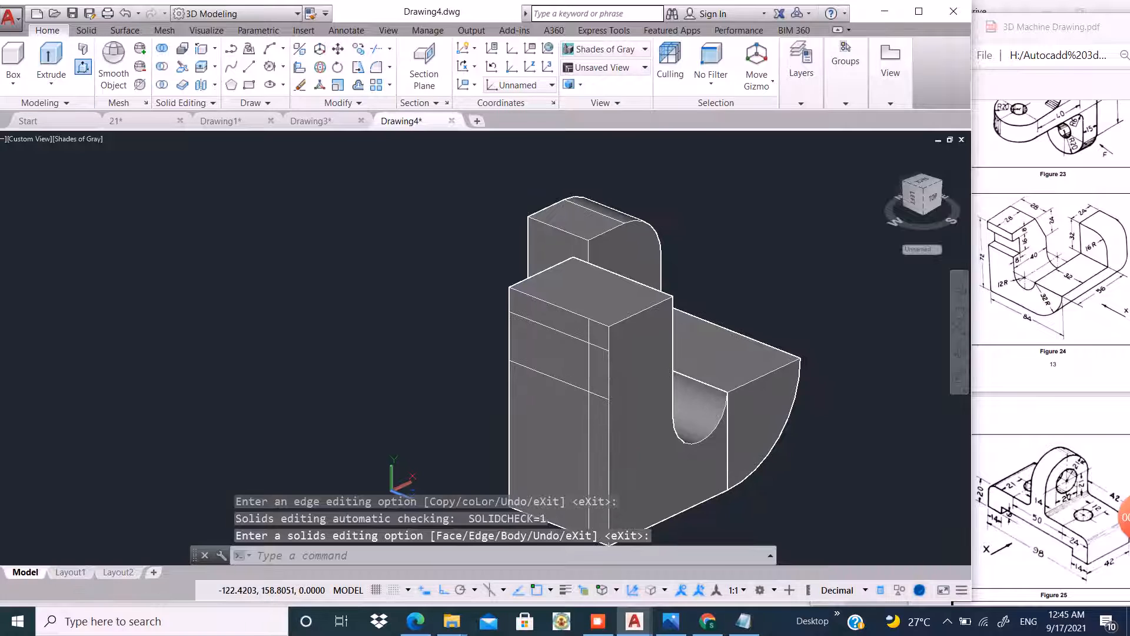
Press-pull the small rectangle bounded by the copied lines to cut a notch through the left block.
left_click(83, 68)
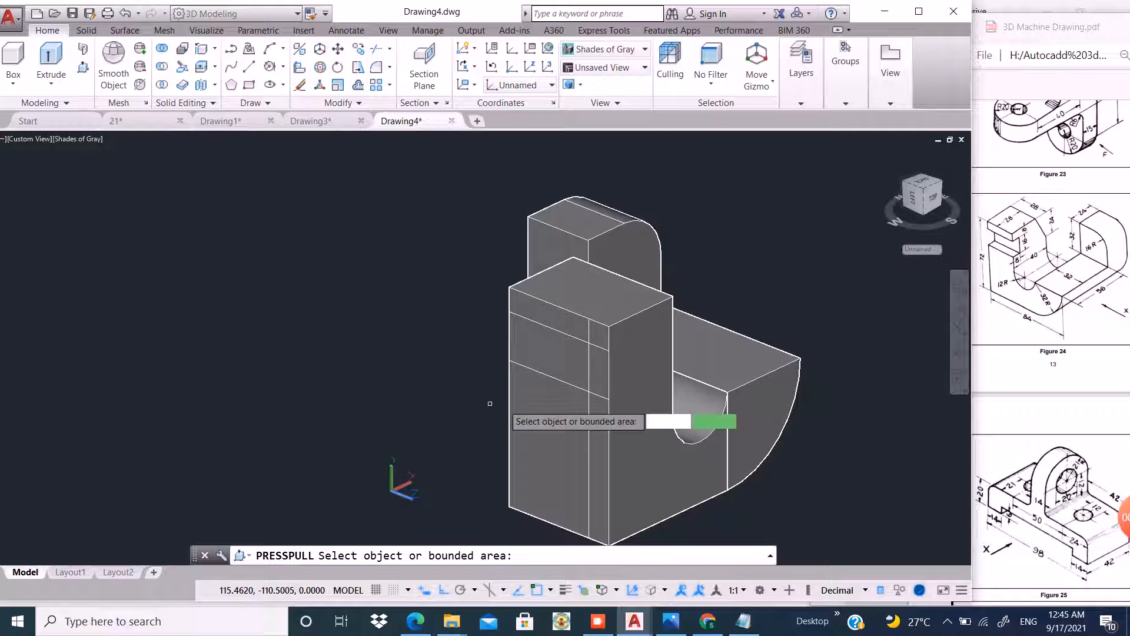
left_click(597, 369)
left_click(834, 280)
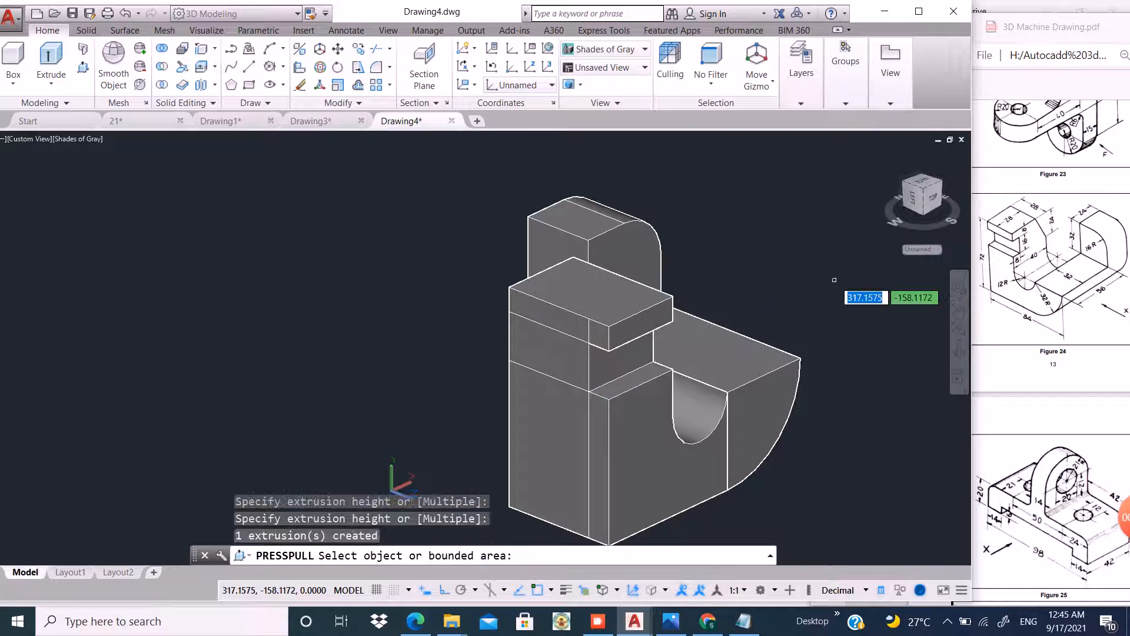
key("Return")
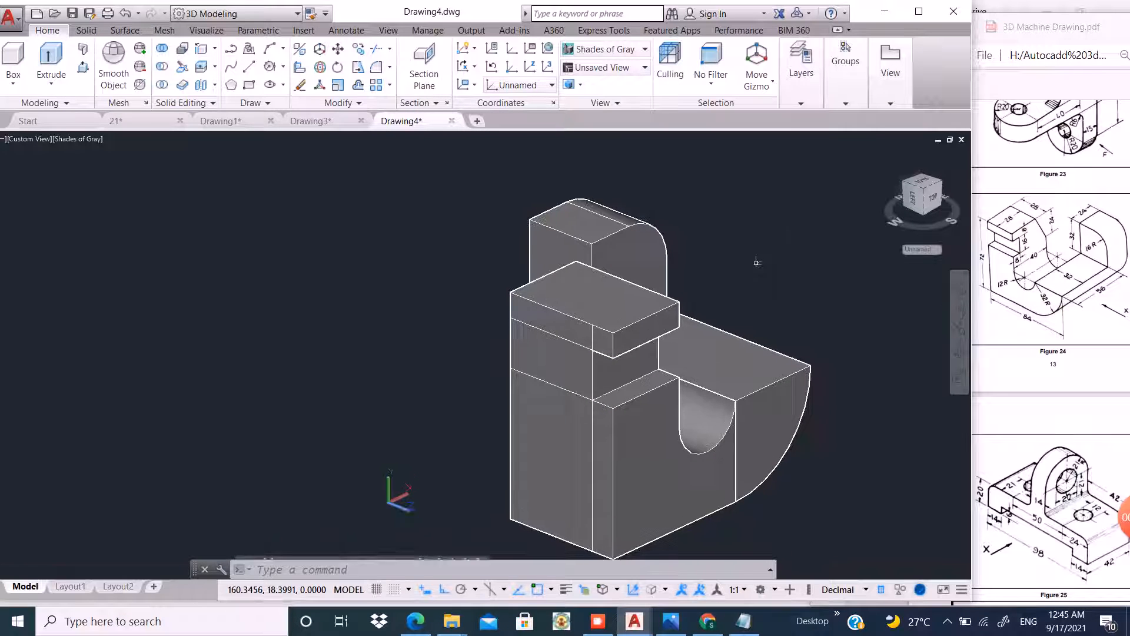
key("Return")
middle_click_drag(758, 262, 377, 203, "shift")
key("Return")
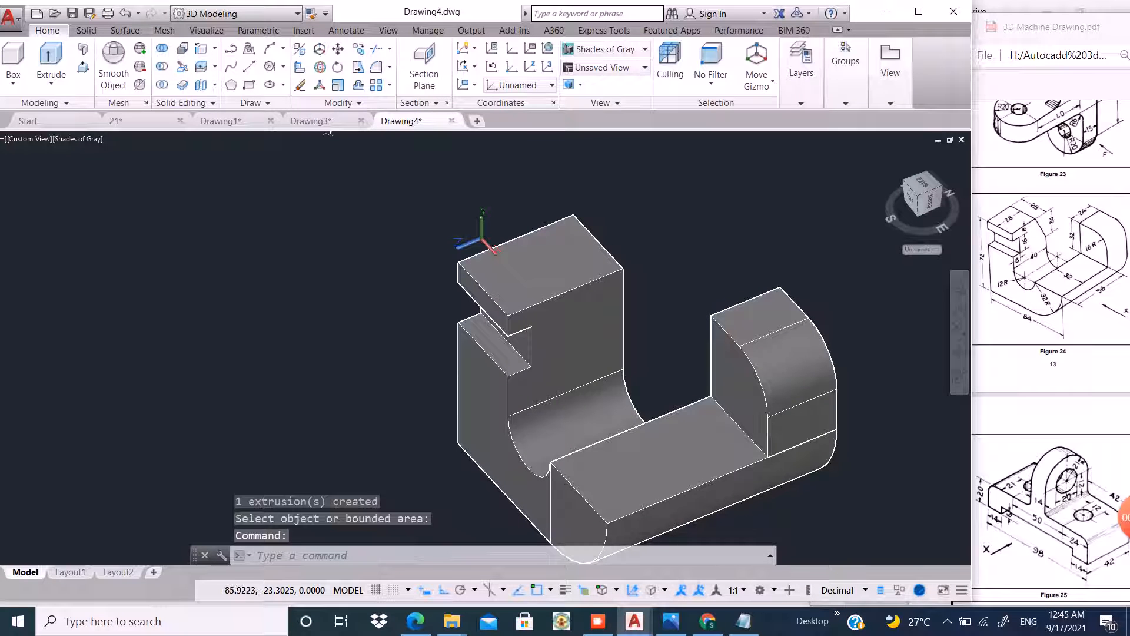
Copy the left block's top left edge 28 units along the depth with Copy Edges.
left_click(201, 49)
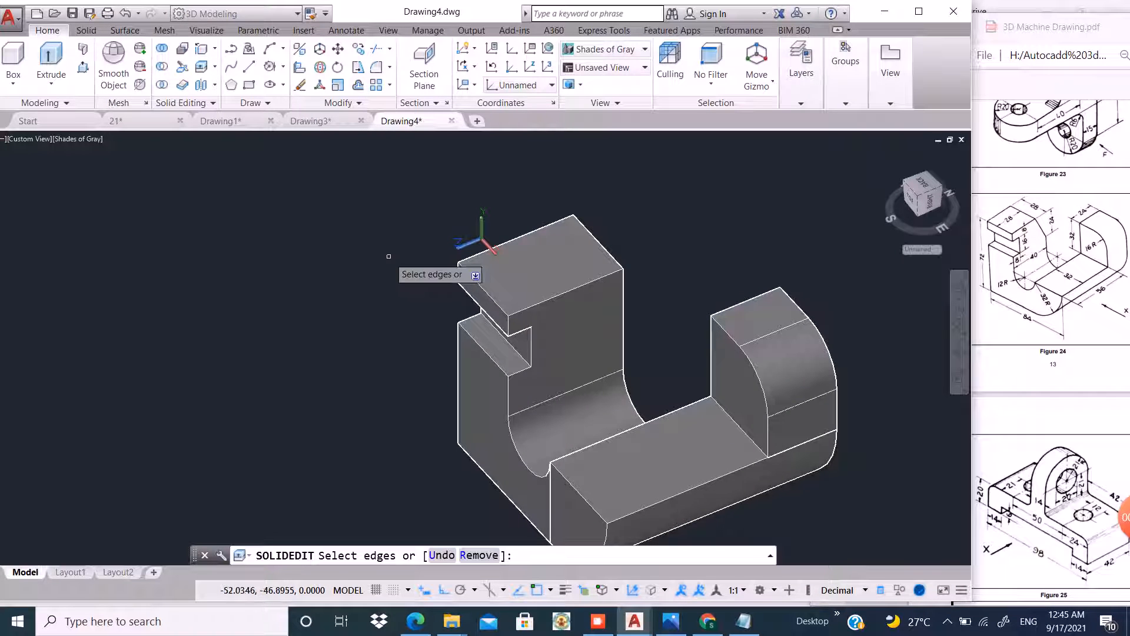
left_click(482, 288)
left_click(537, 341)
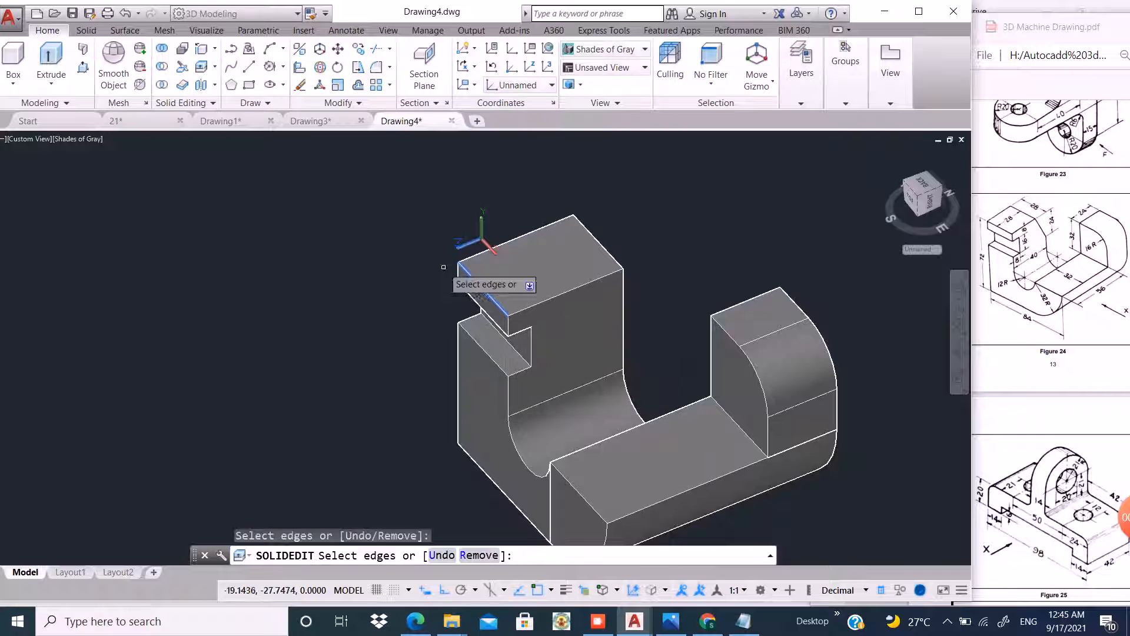
key("Return")
left_click(399, 224)
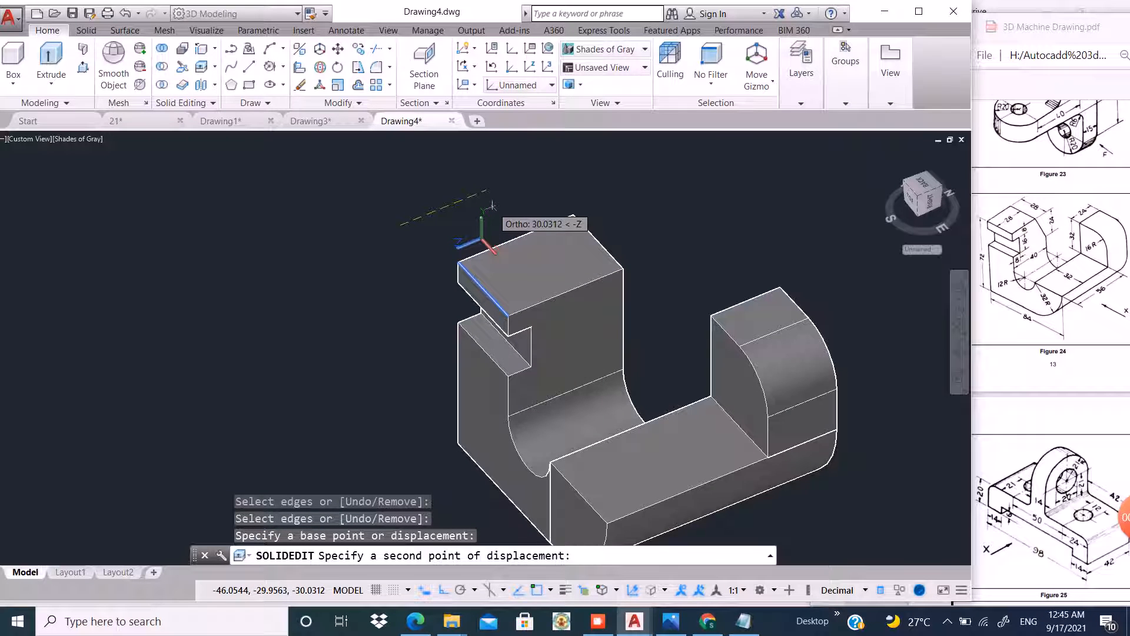
type("28")
key("Return")
key("Return")
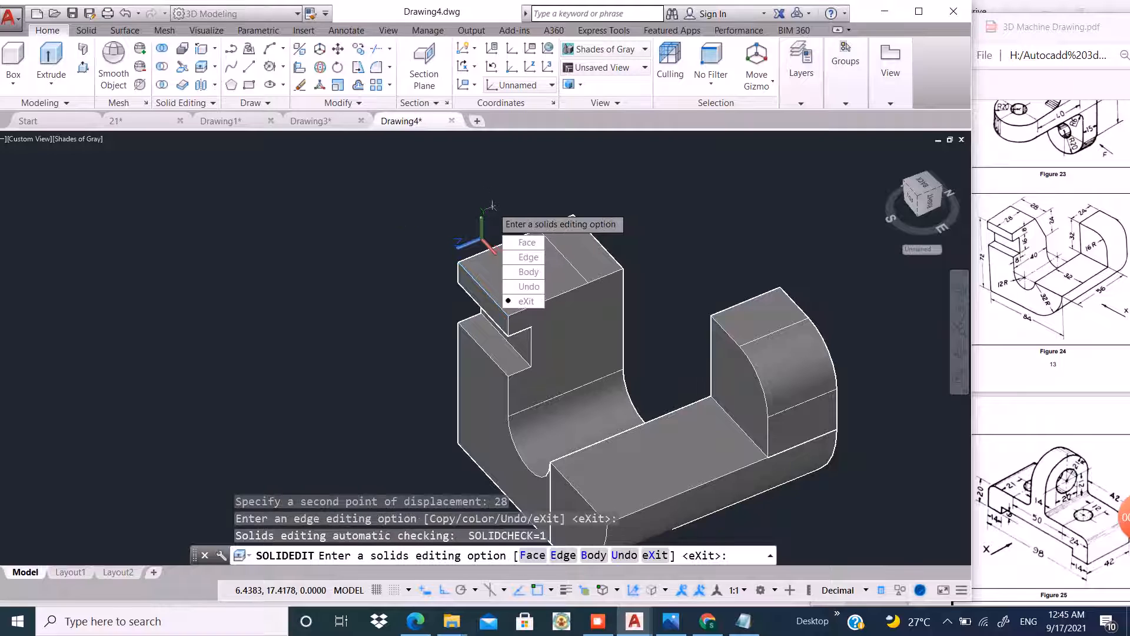
key("Return")
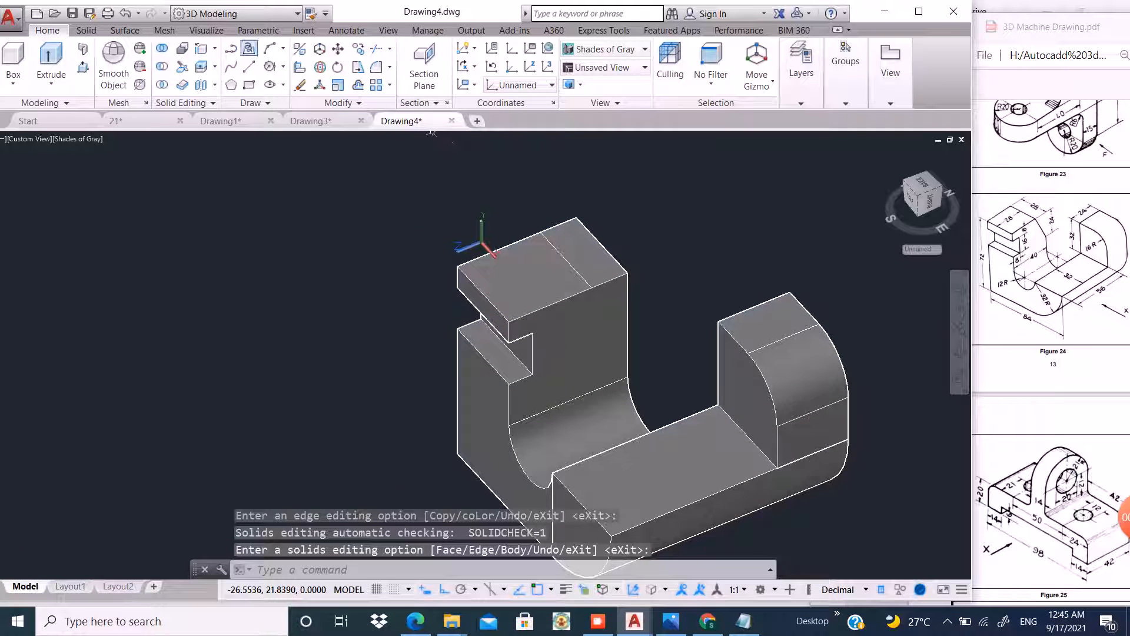
Copy the left block's top back edge 24 units downward.
key("Return")
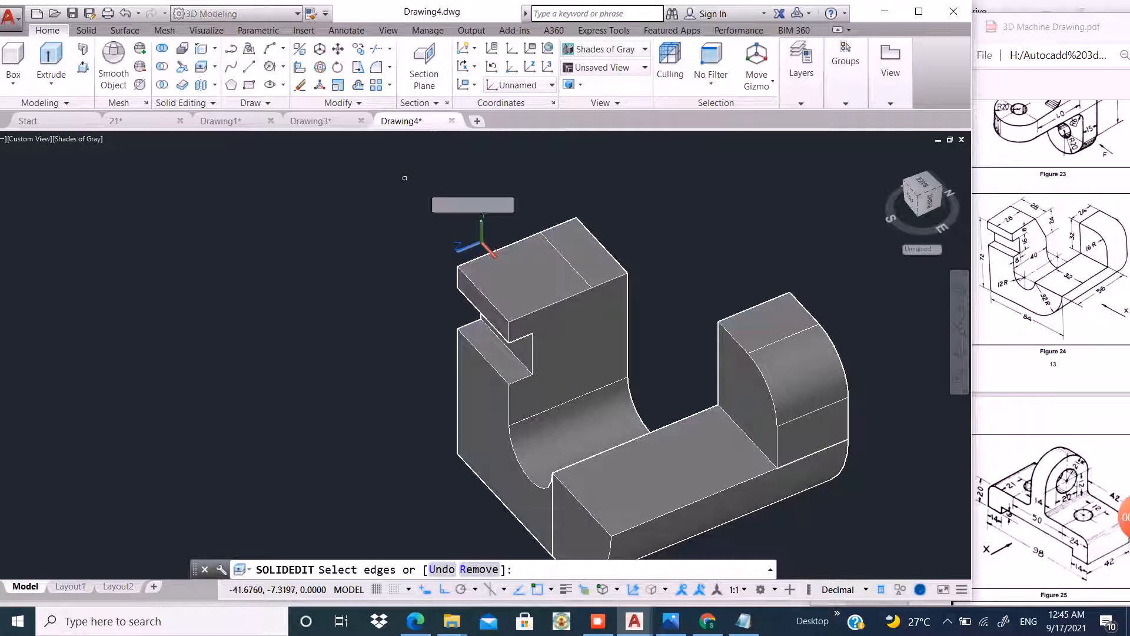
left_click(605, 285)
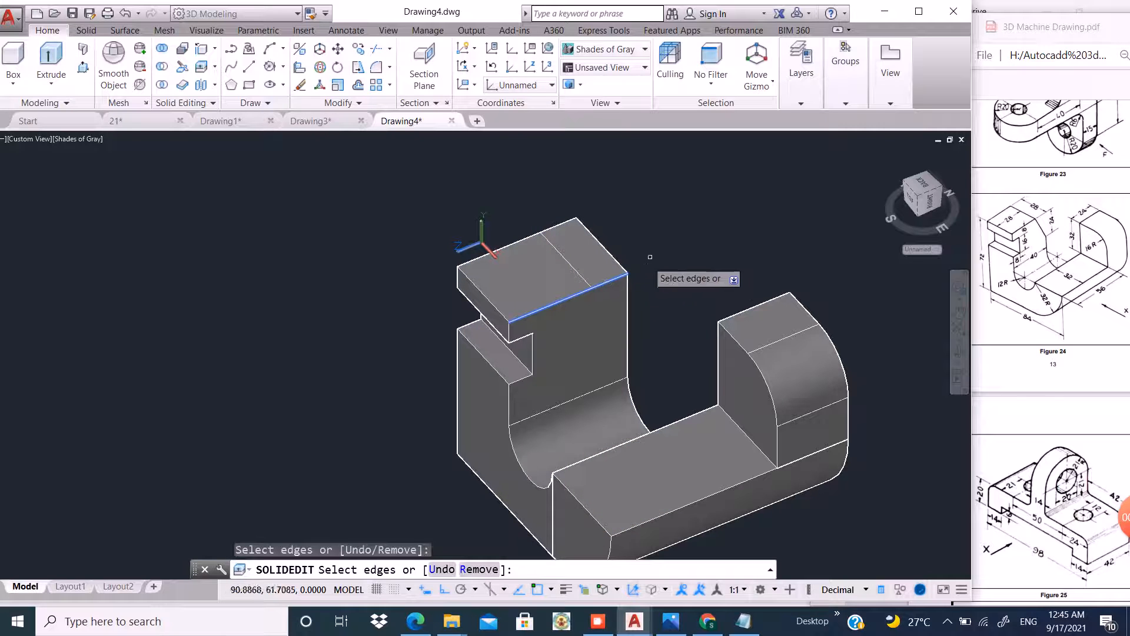
key("Return")
left_click(673, 196)
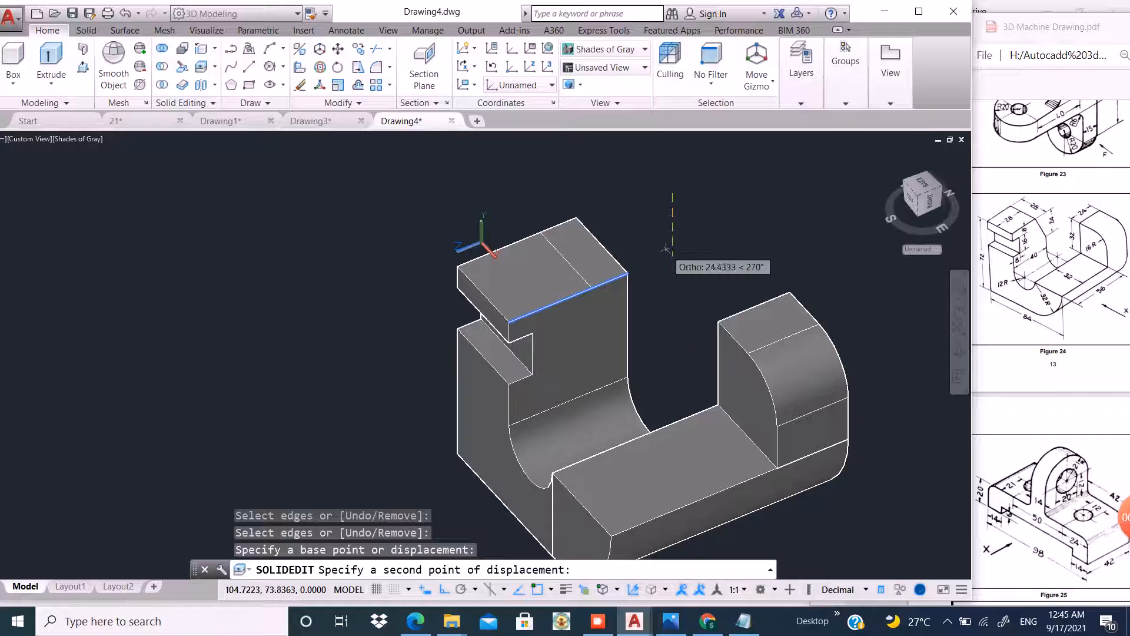
scroll(651, 221, "down", 3)
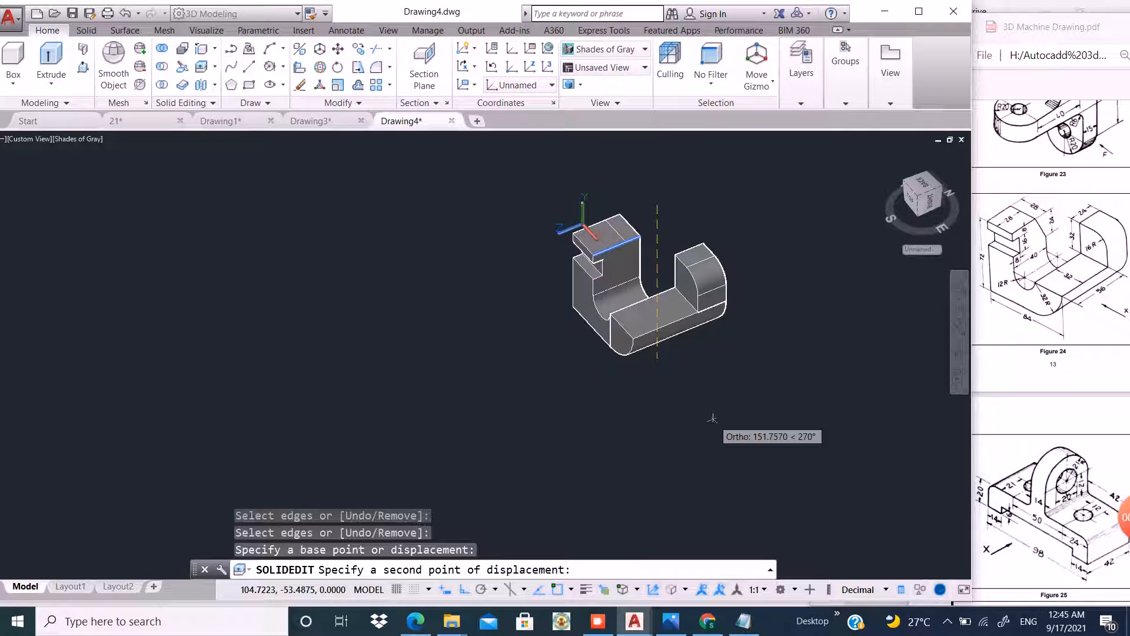
type("24")
key("Return")
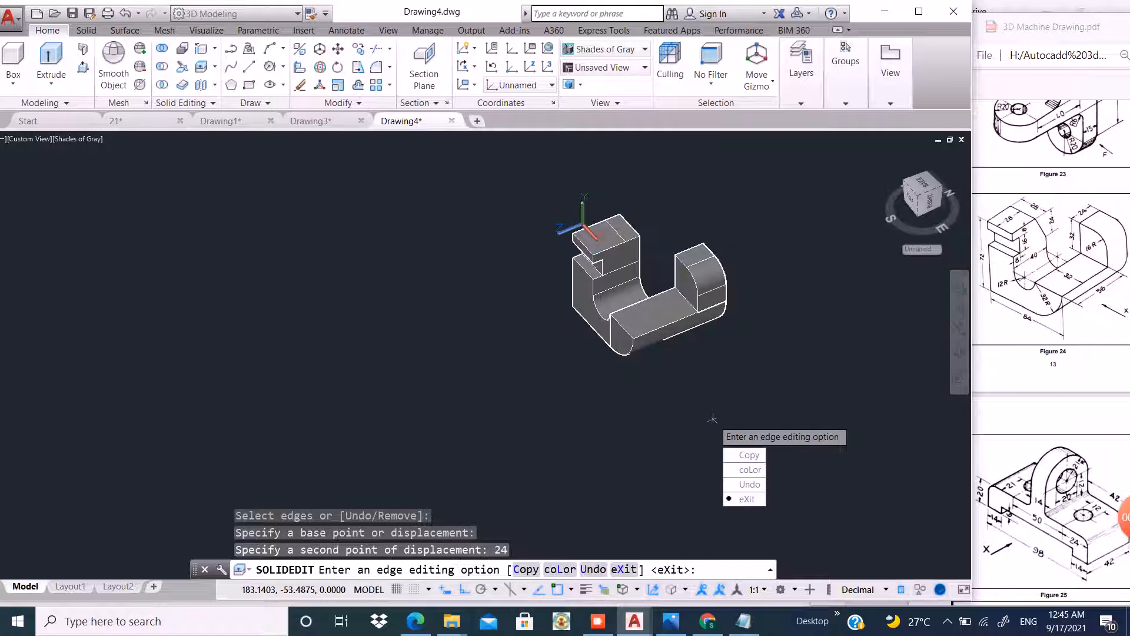
key("Return")
key("Return")
scroll(617, 245, "up", 5)
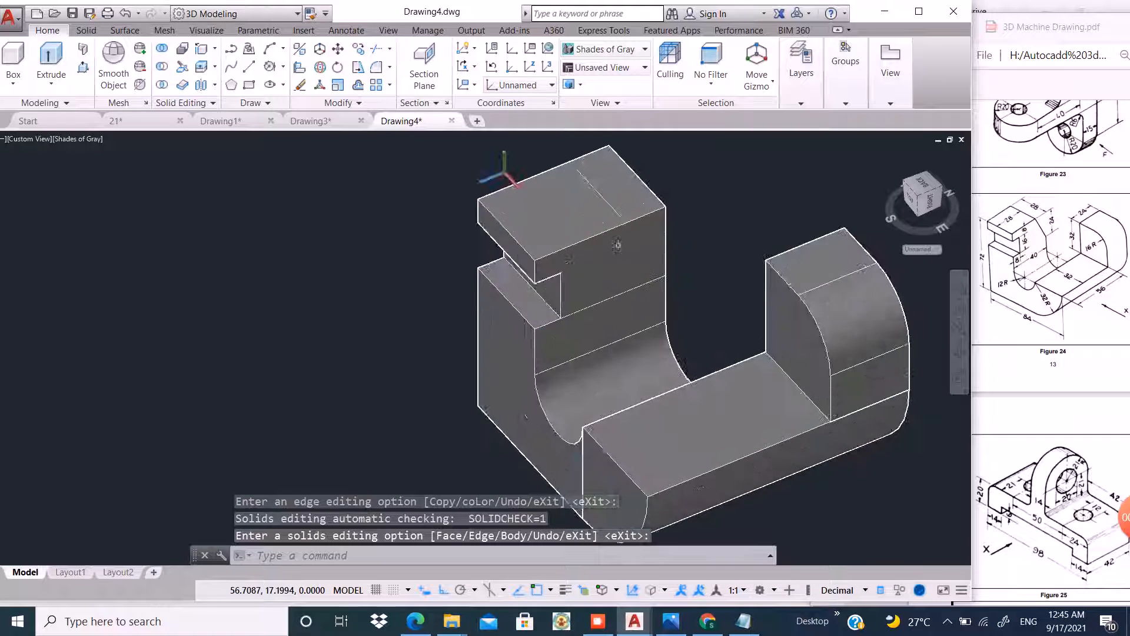
Draw a vertical line down the left block's inner face from the end of the copied top edge.
left_click(249, 66)
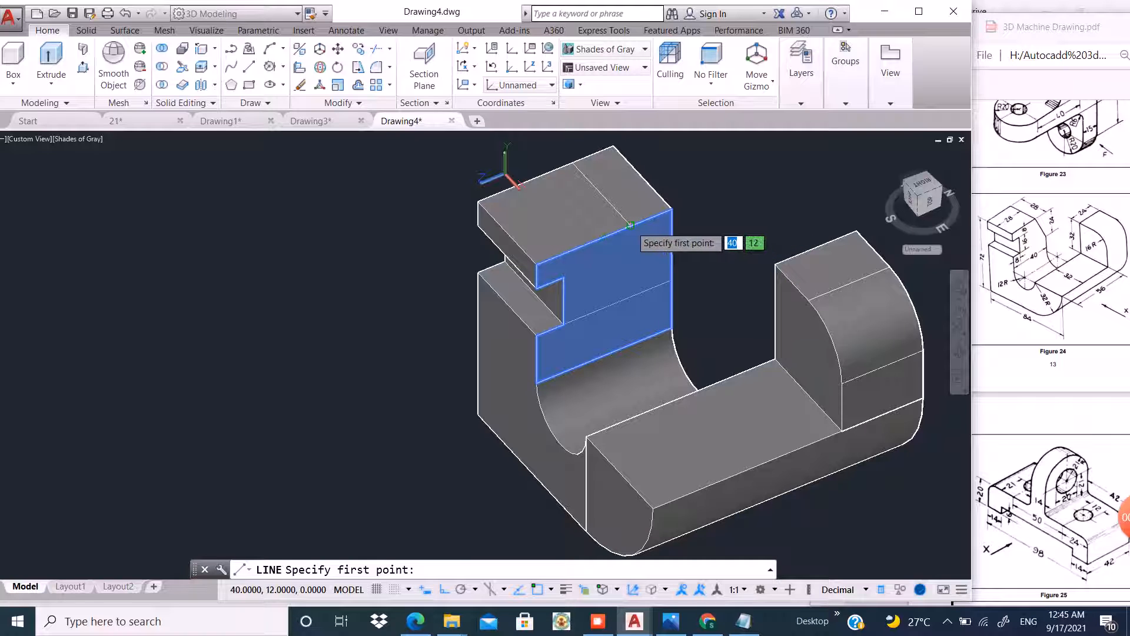
left_click(672, 210)
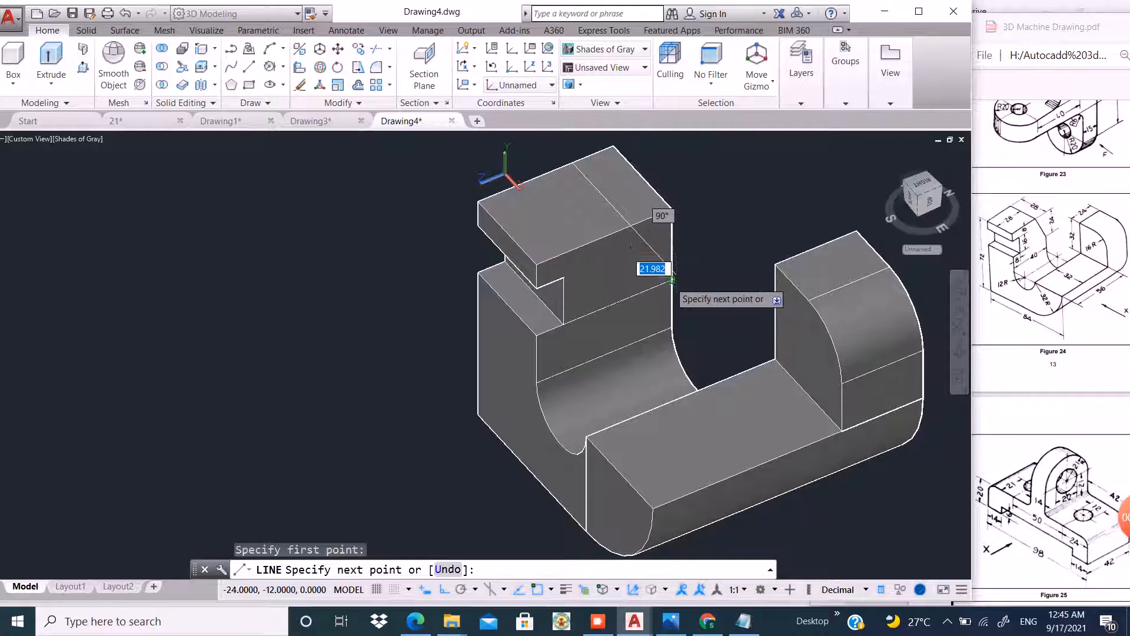
left_click(672, 278)
key("Return")
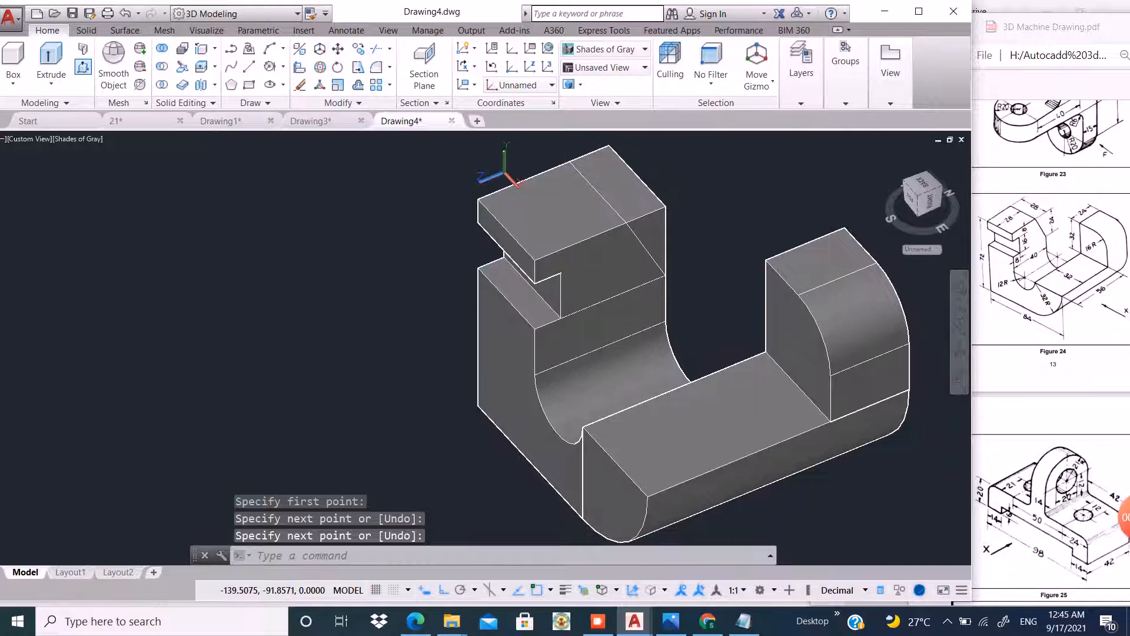
Press-pull the corner region bounded by the new lines to cut away the left block's back top corner.
left_click(83, 66)
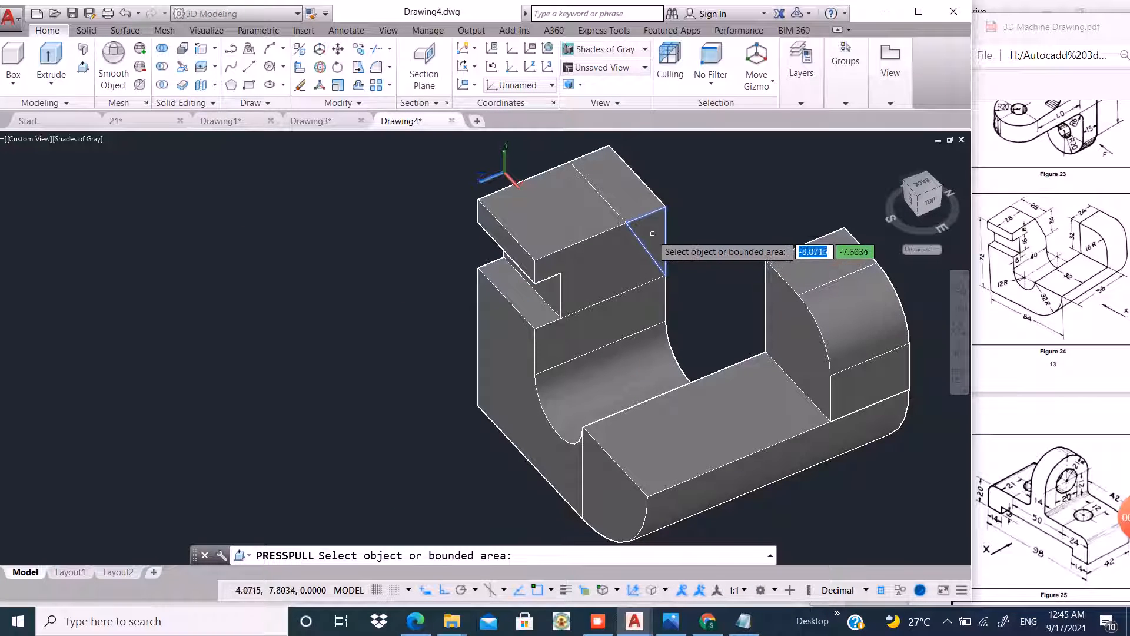
left_click(652, 233)
scroll(648, 259, "down", 3)
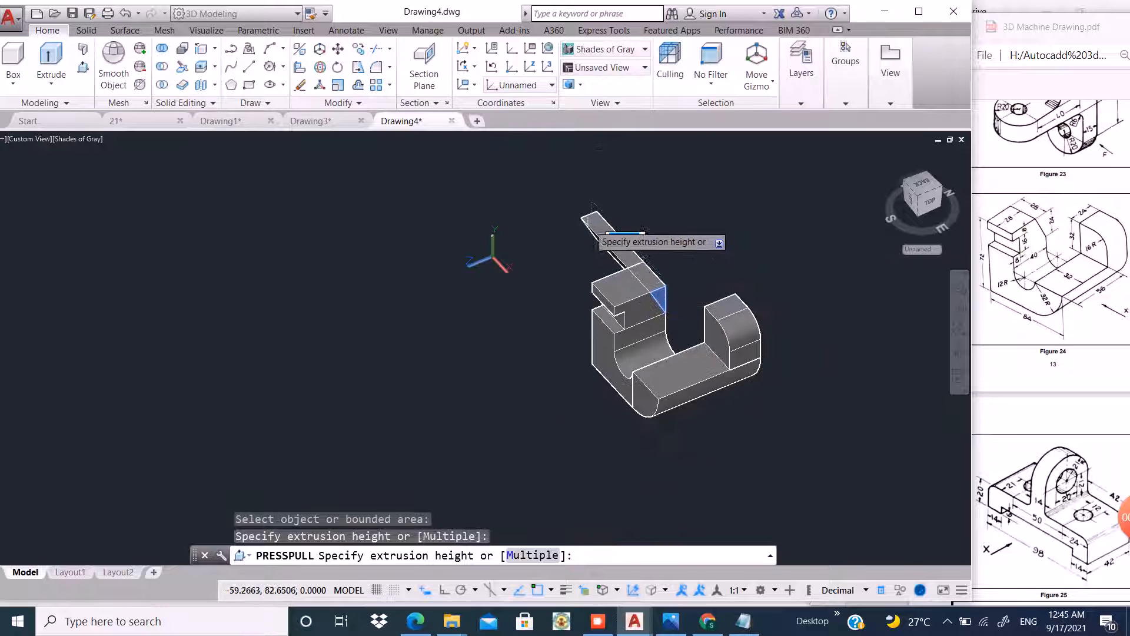
left_click(587, 222)
key("Escape")
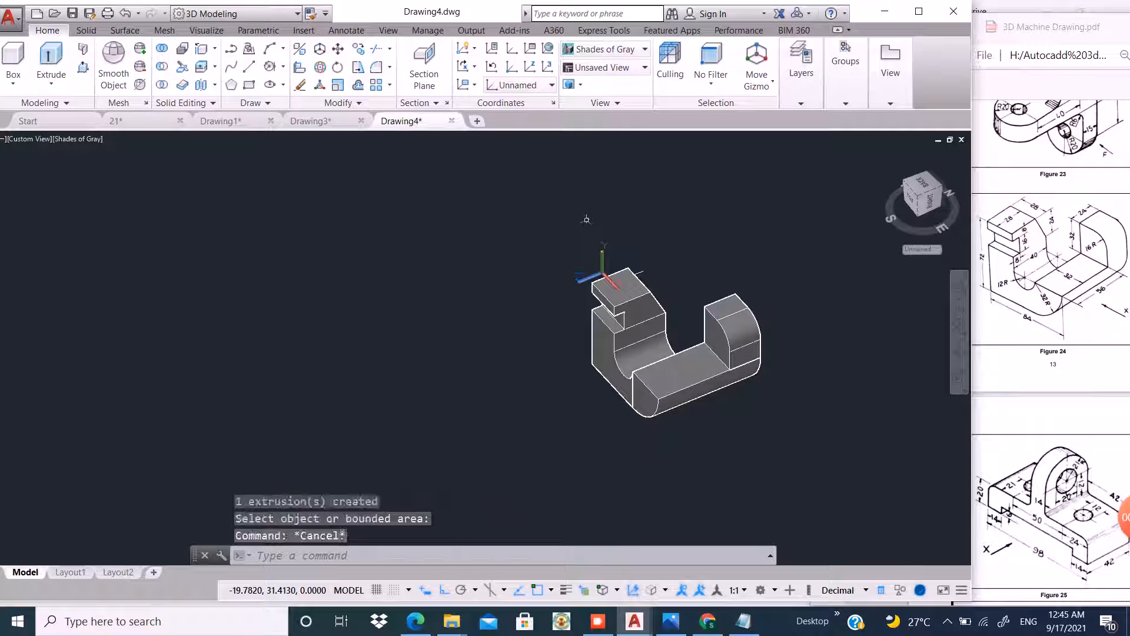
Union all the solid pieces of the bracket into a single solid.
scroll(685, 292, "up", 3)
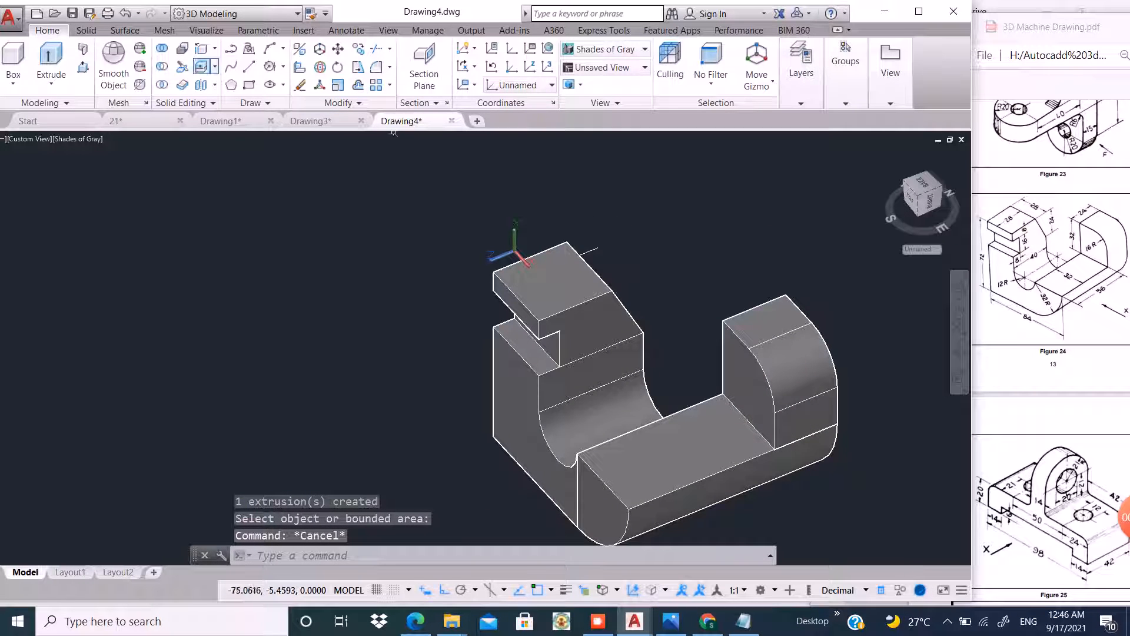
left_click(162, 50)
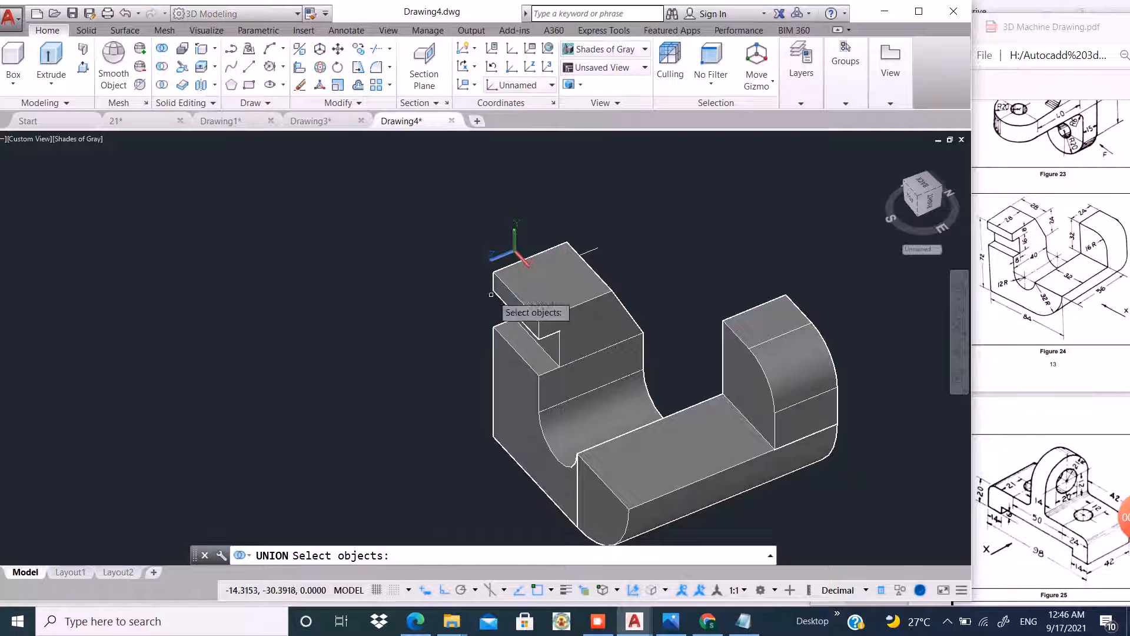
left_click(595, 325)
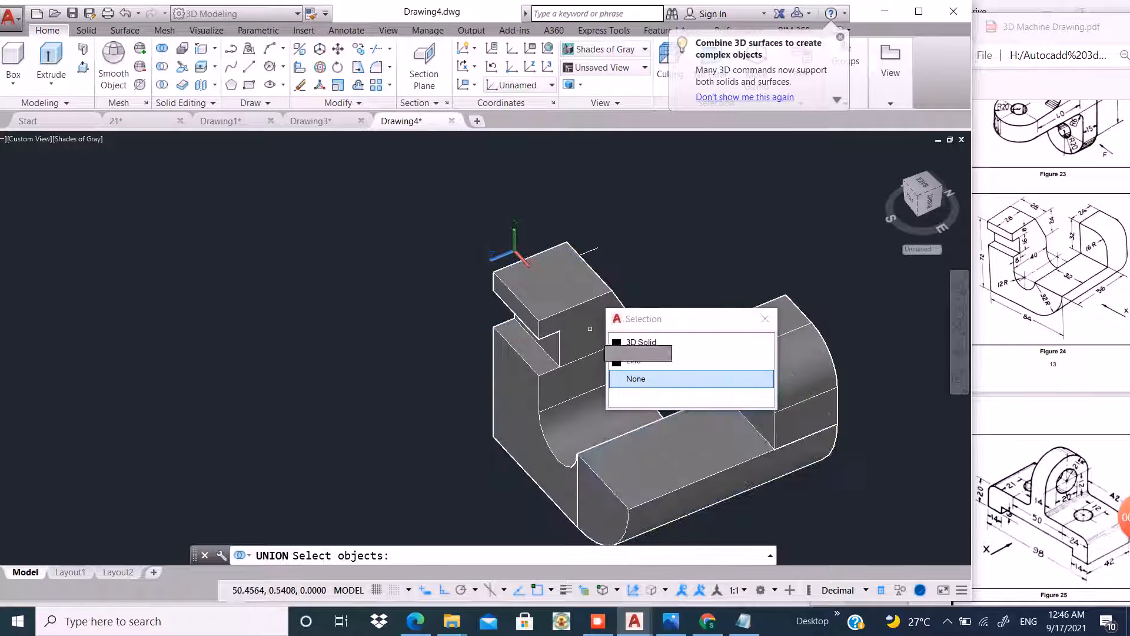
left_click(634, 343)
left_click(721, 438)
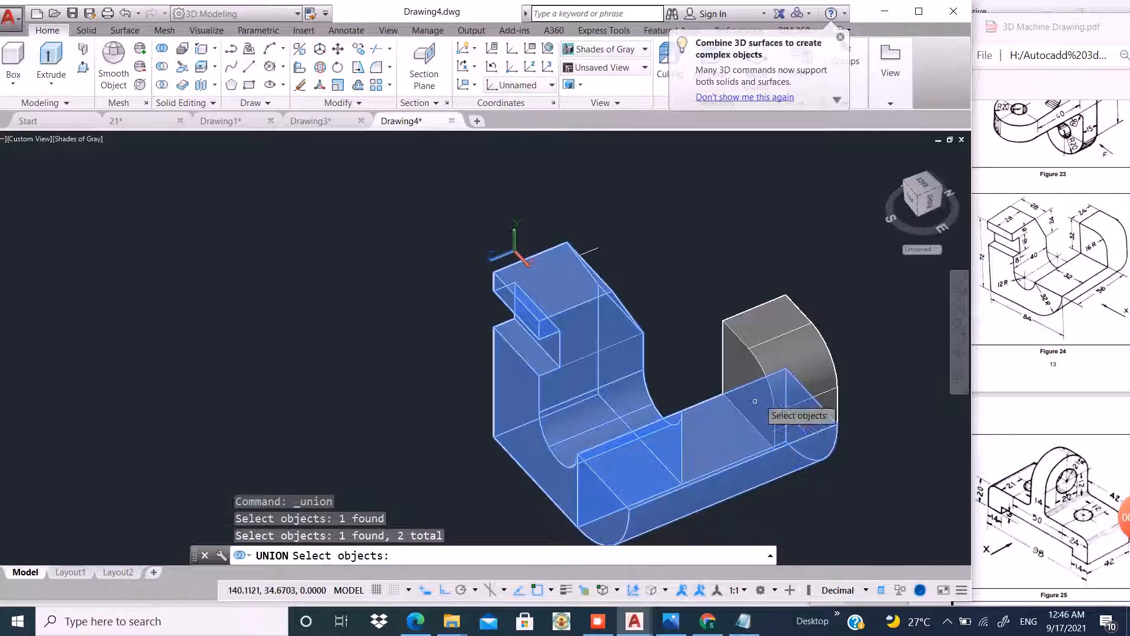
left_click(787, 362)
key("Return")
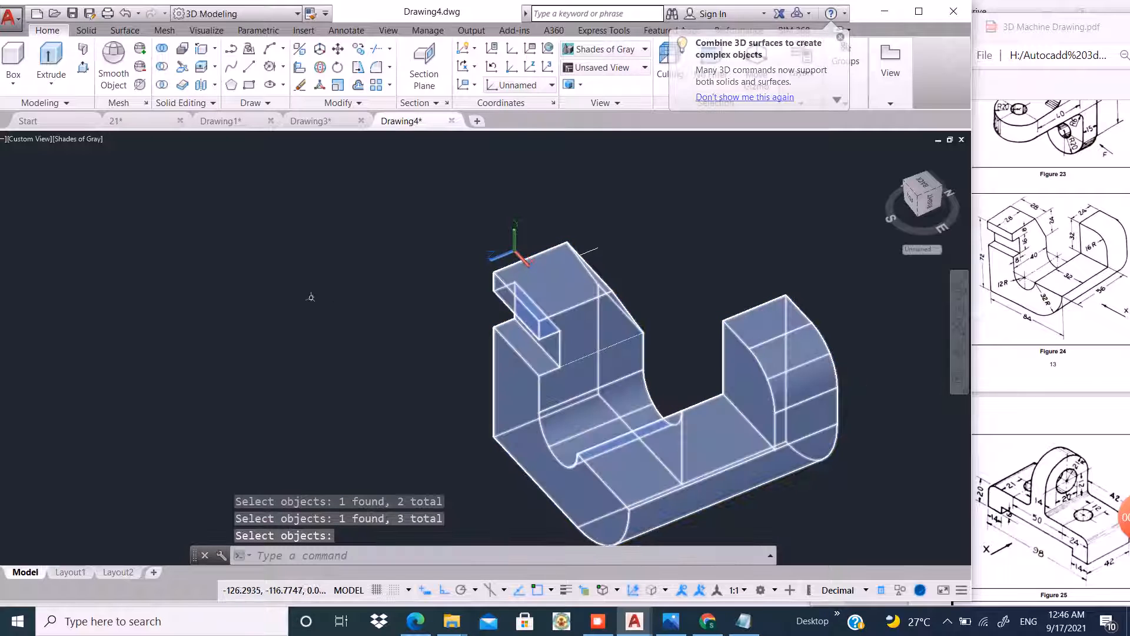
Move the leftover construction objects off the solid and erase them with a selection window.
left_click(338, 48)
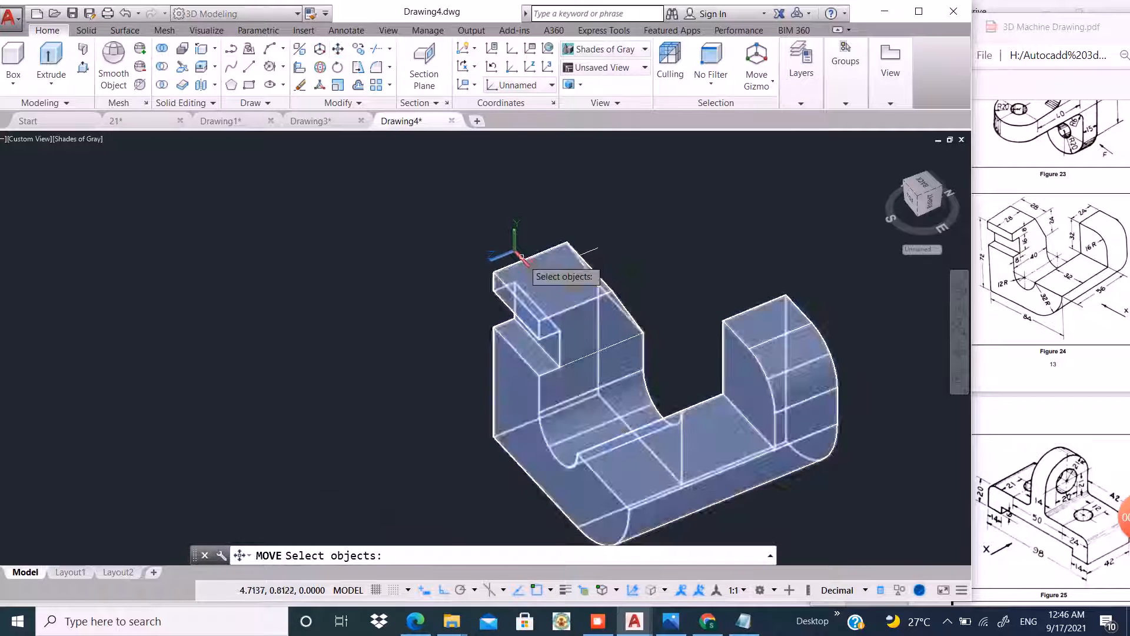
left_click(561, 292)
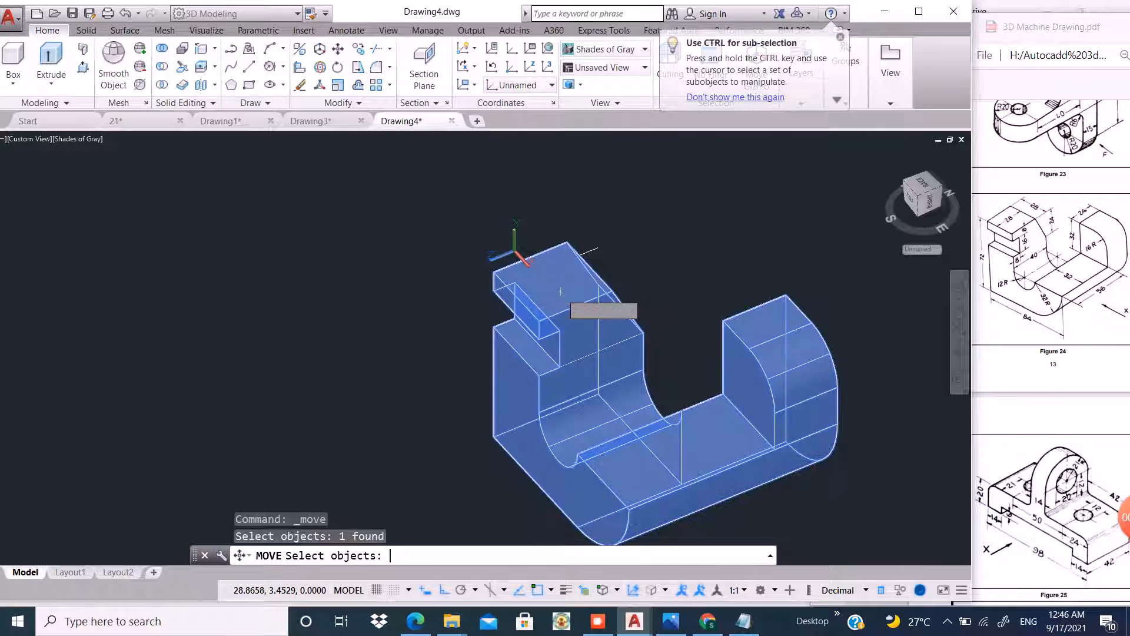
key("Return")
left_click(293, 386)
scroll(209, 357, "down", 4)
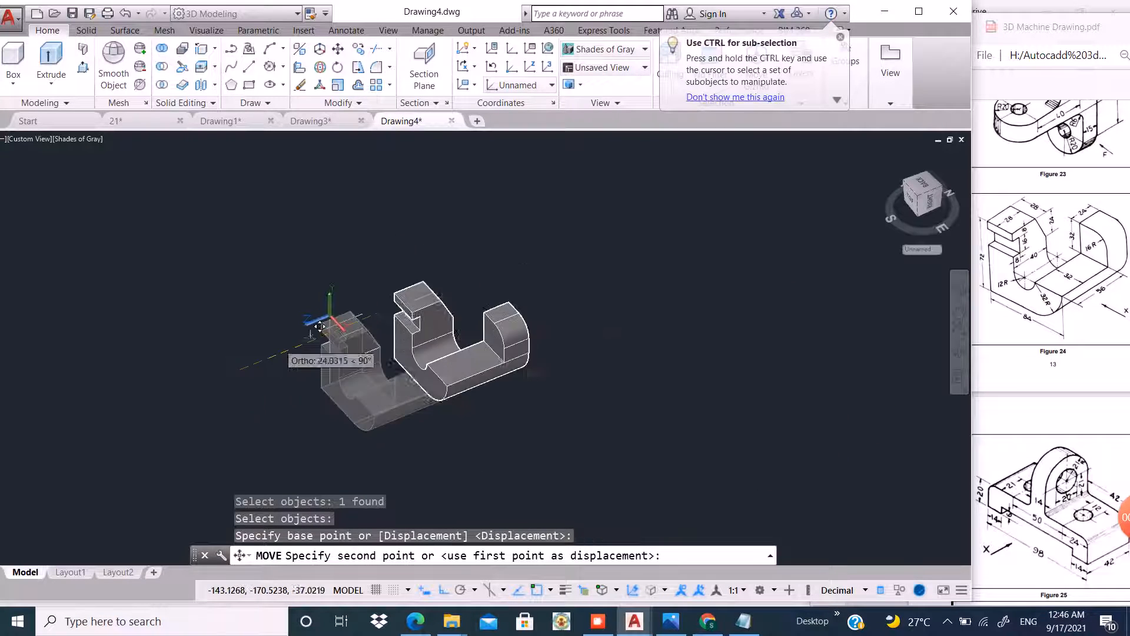
left_click(449, 297)
left_click(417, 273)
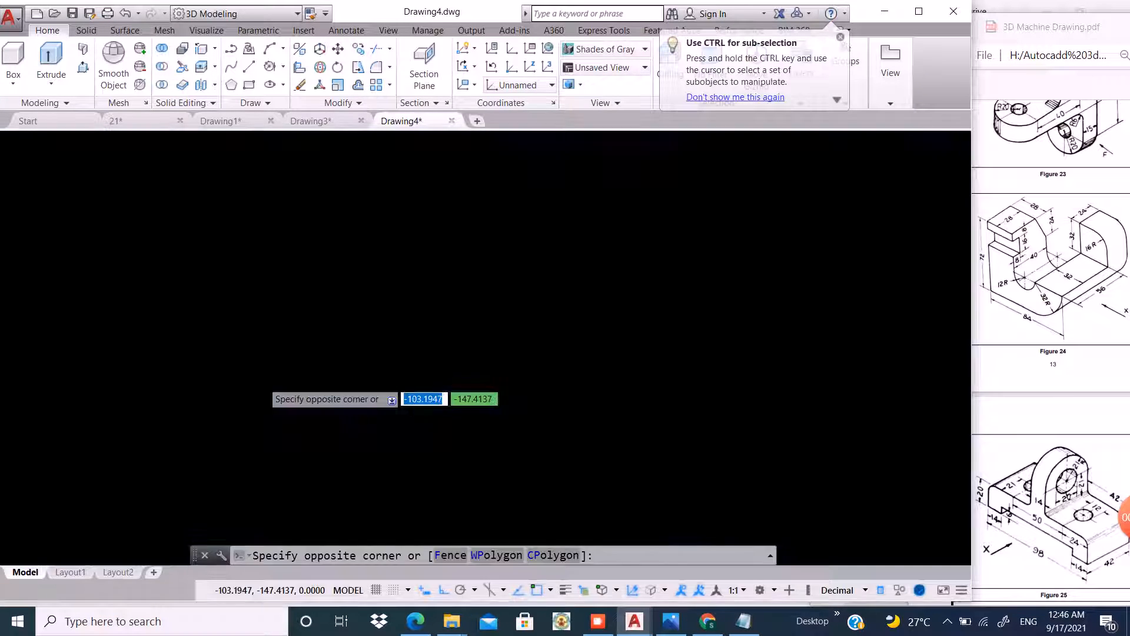
left_click(279, 379)
type("e")
key("Return")
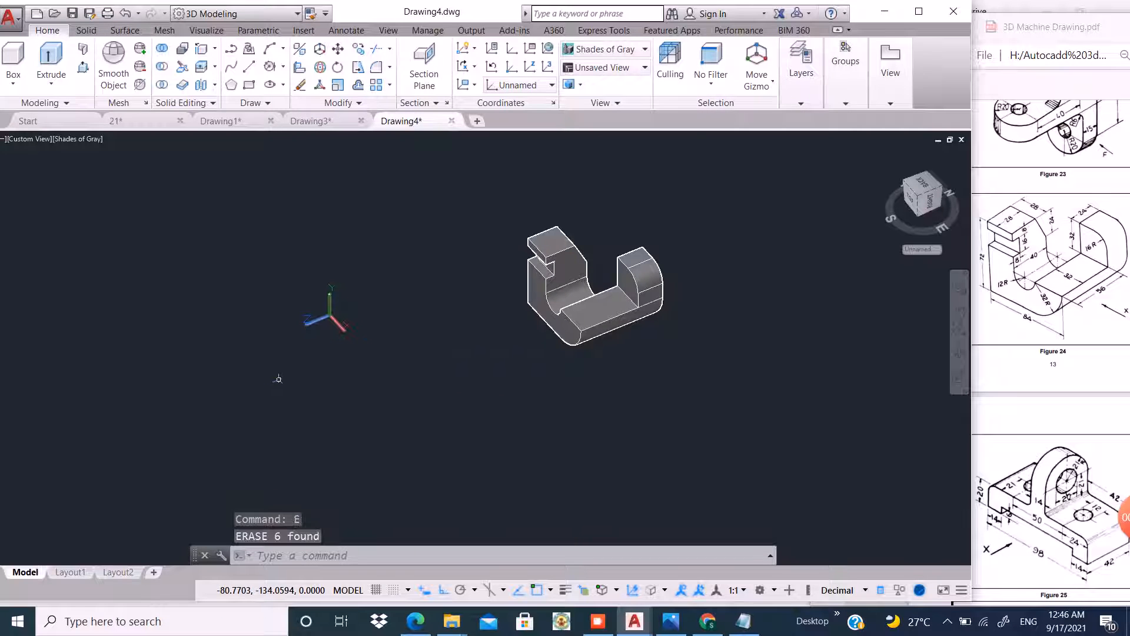
Switch the view to SE Isometric.
scroll(612, 277, "up", 3)
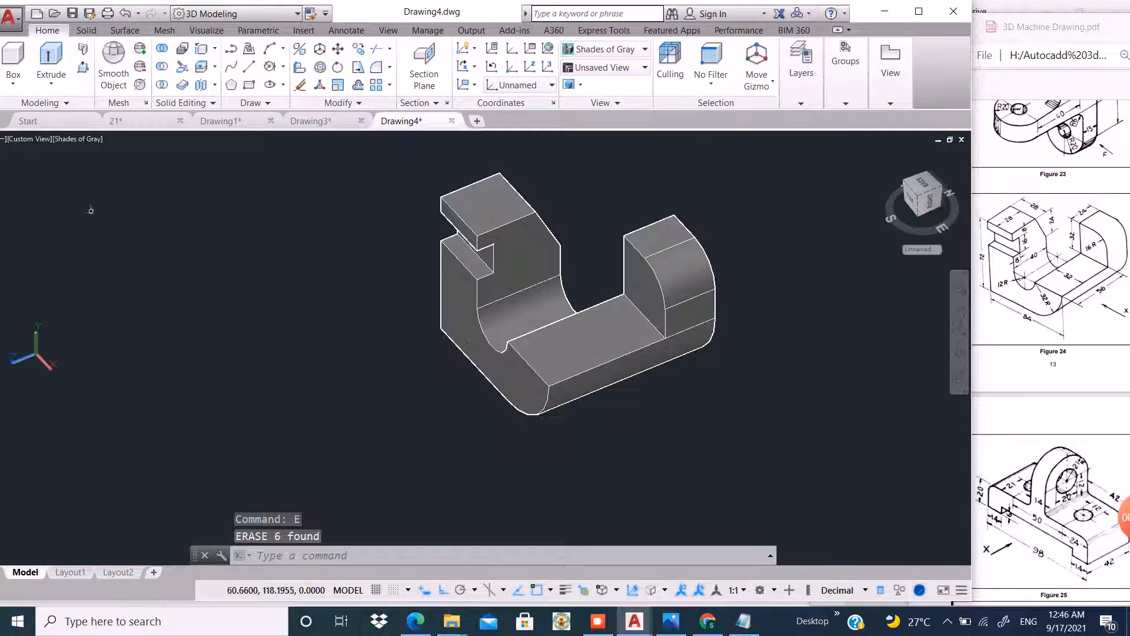
left_click(28, 139)
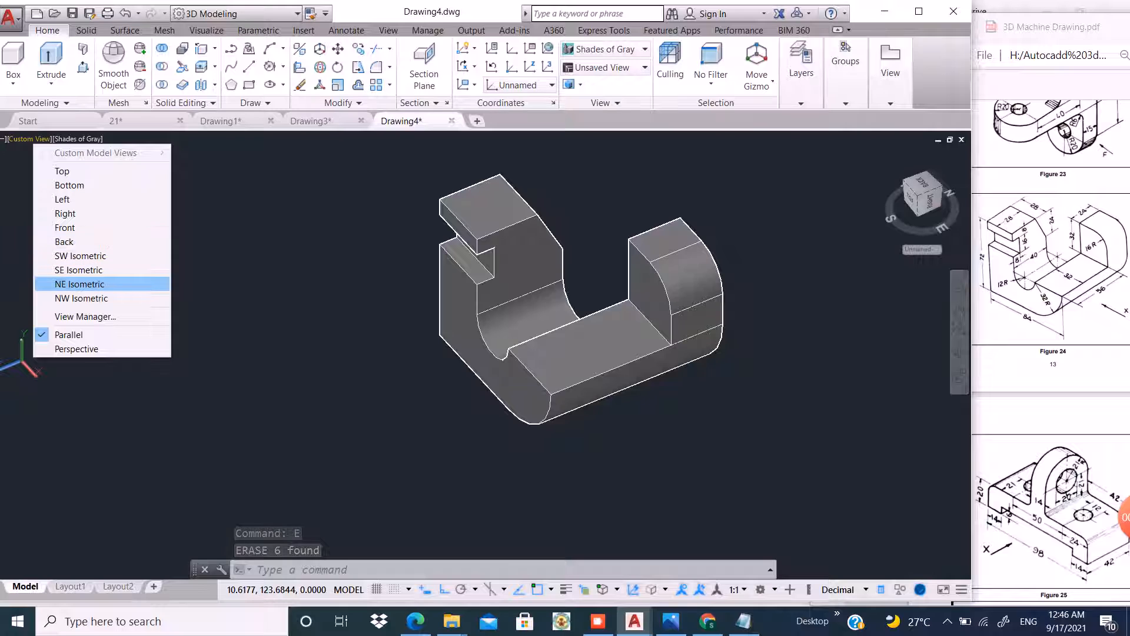
left_click(78, 270)
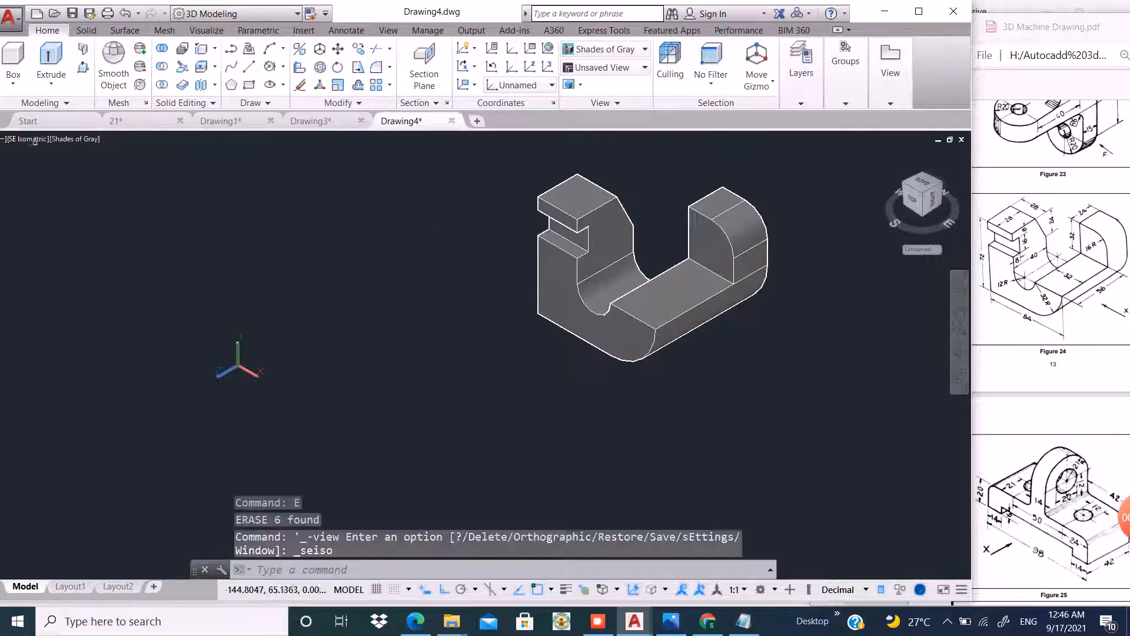
Set the visual style to Realistic.
scroll(700, 190, "up", 3)
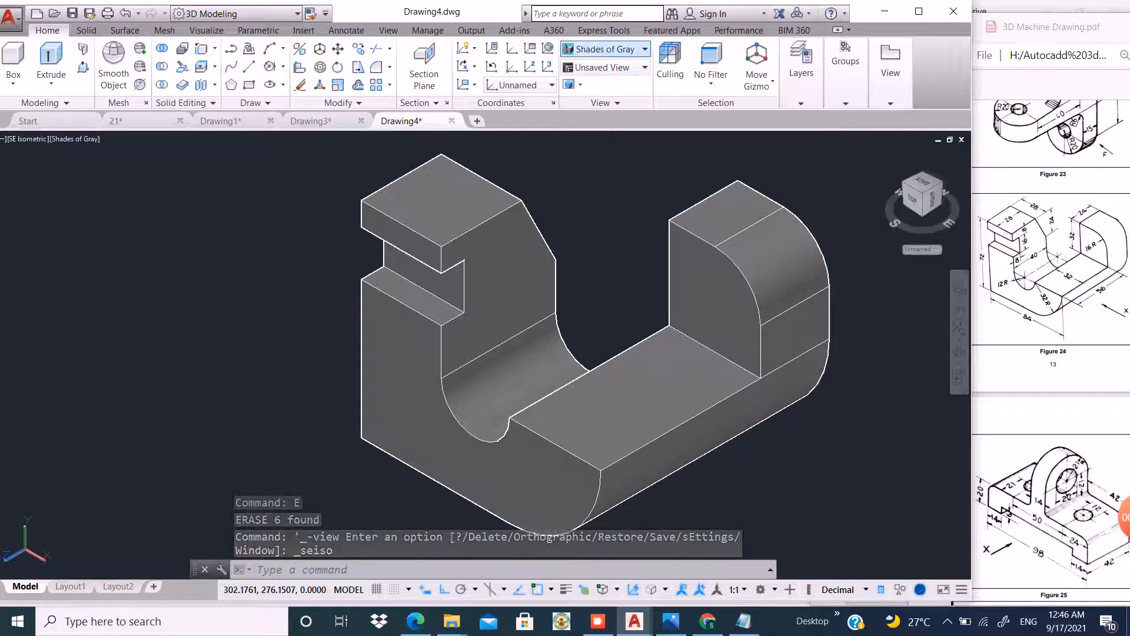
left_click(642, 49)
left_click(776, 77)
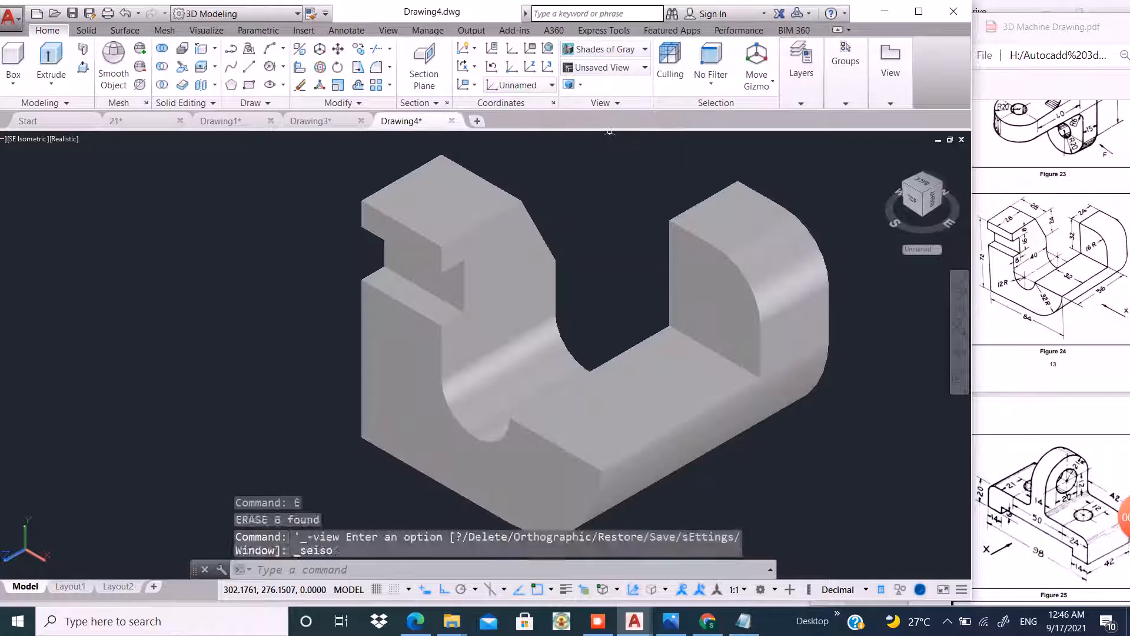
Set the bracket solid's colour to Magenta.
left_click(724, 233)
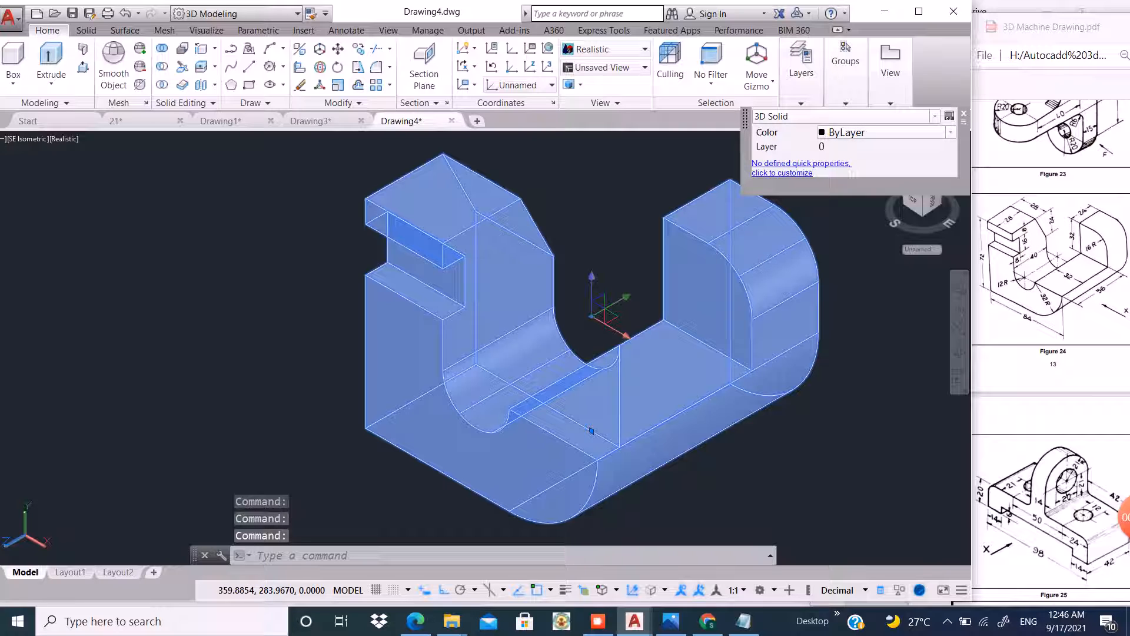
left_click(883, 132)
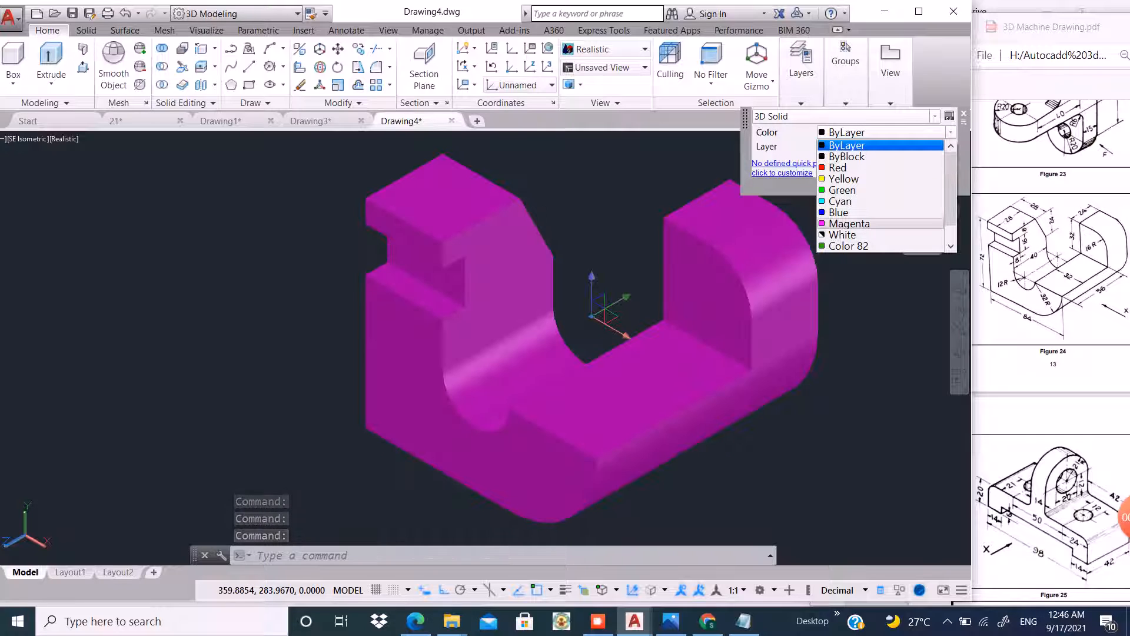
left_click(849, 224)
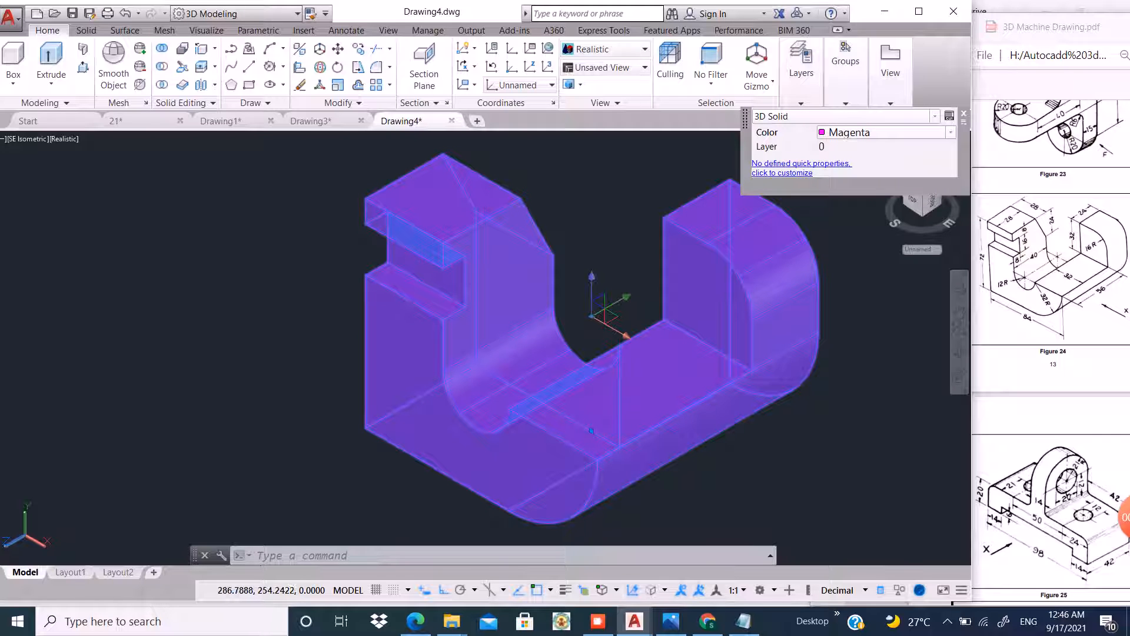
key("Escape")
Change the bracket solid's colour to Cyan.
scroll(650, 376, "down", 4)
scroll(618, 300, "up", 3)
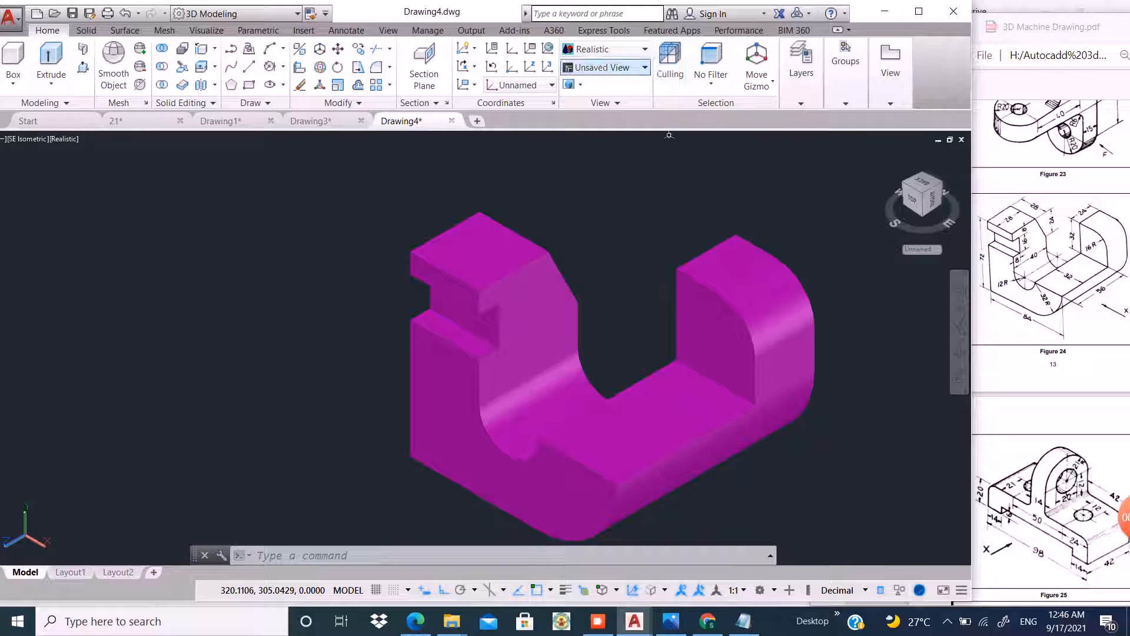
left_click(731, 308)
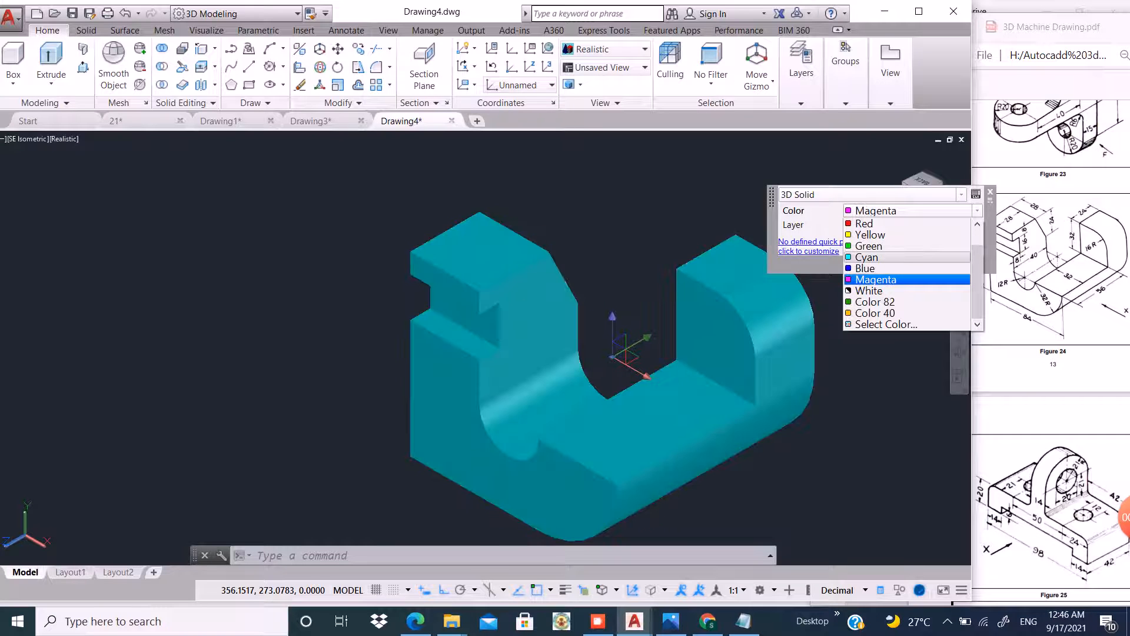
left_click(871, 257)
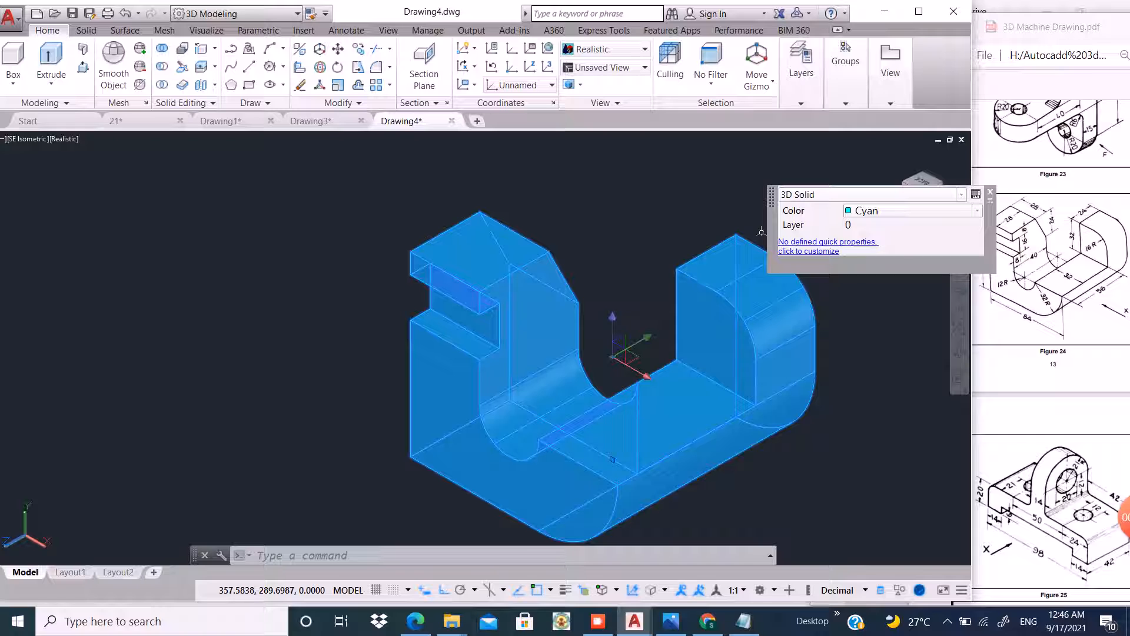
key("Escape")
scroll(727, 249, "down", 3)
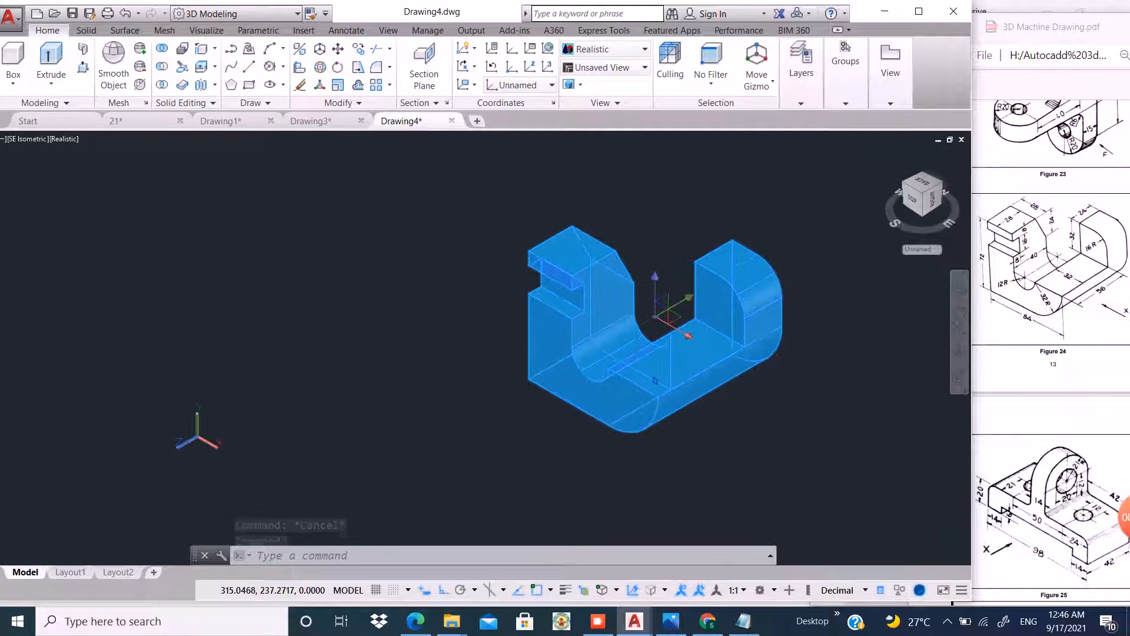
key("Escape")
scroll(691, 258, "up", 2)
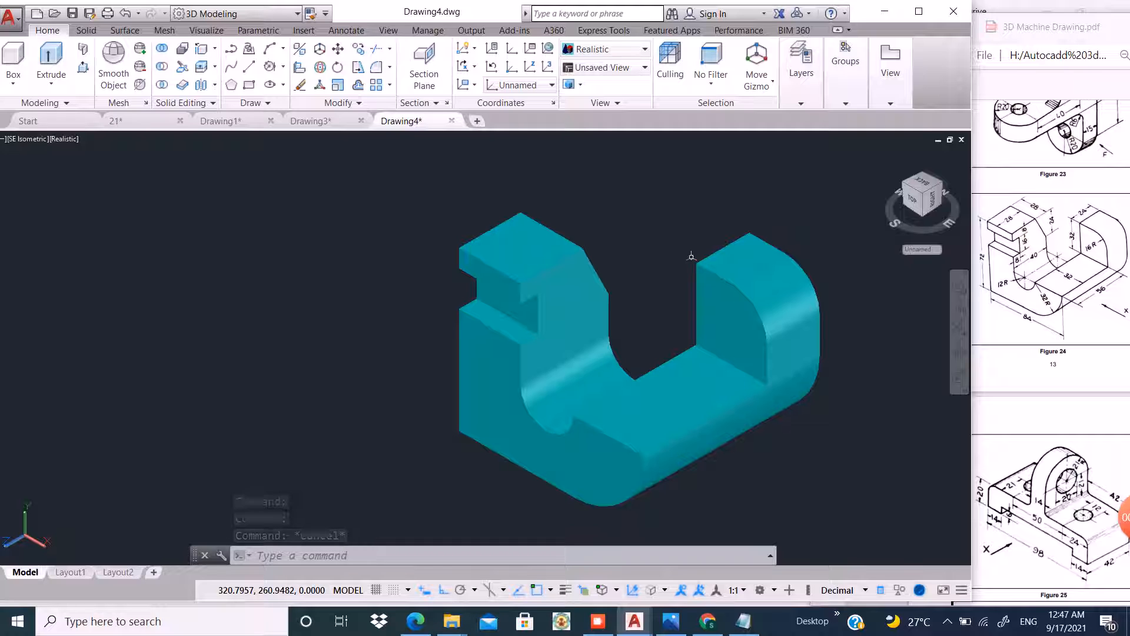
scroll(507, 282, "down", 2)
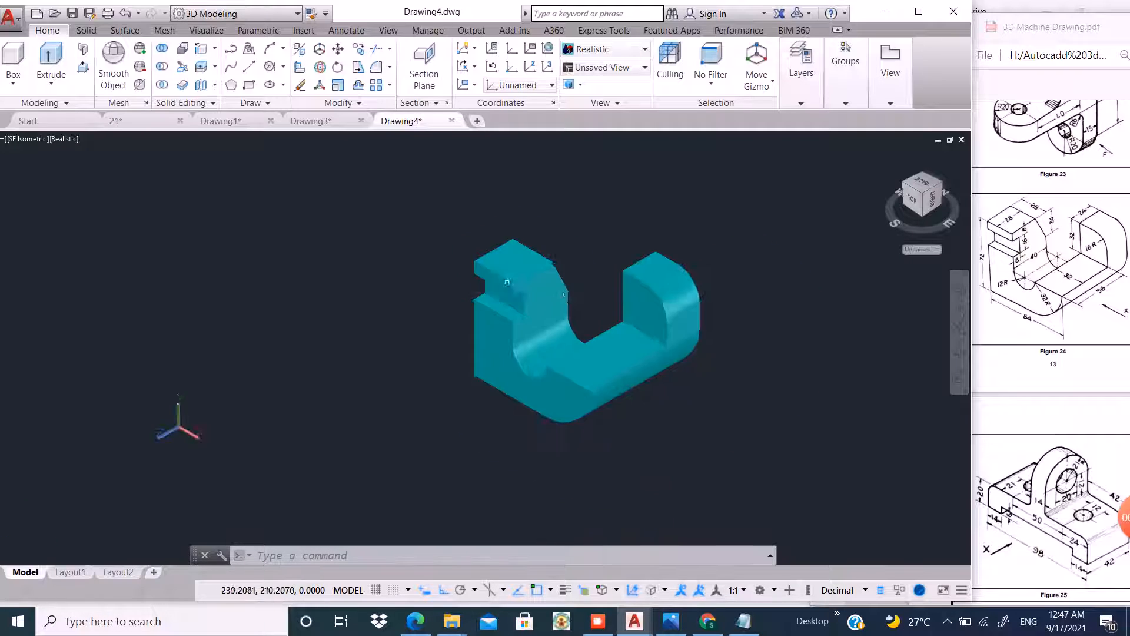
scroll(657, 284, "up", 2)
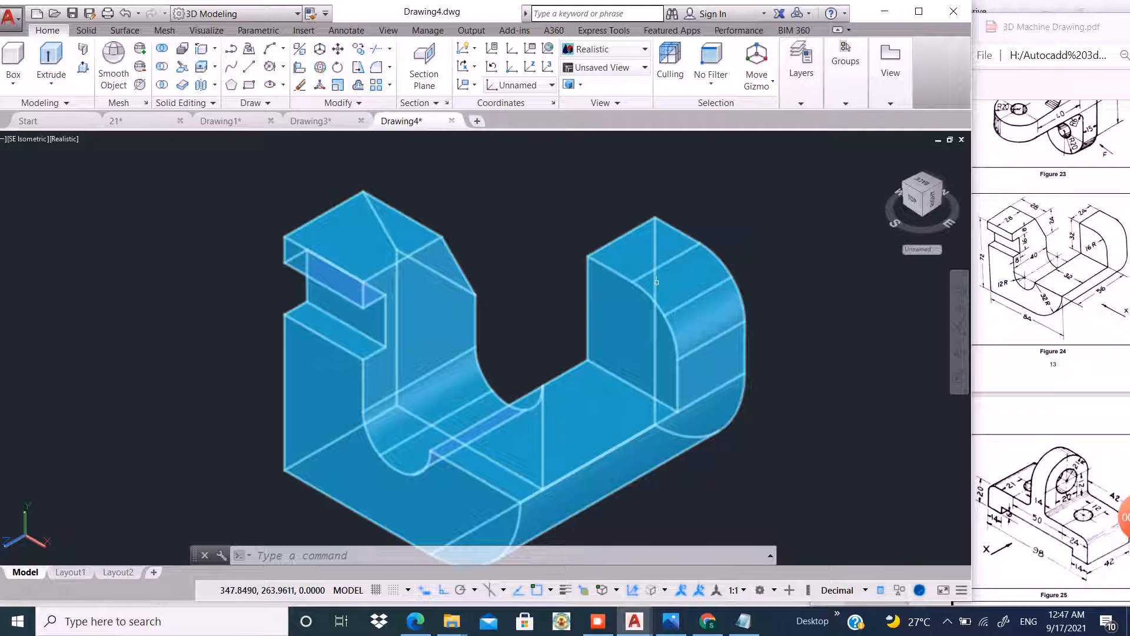